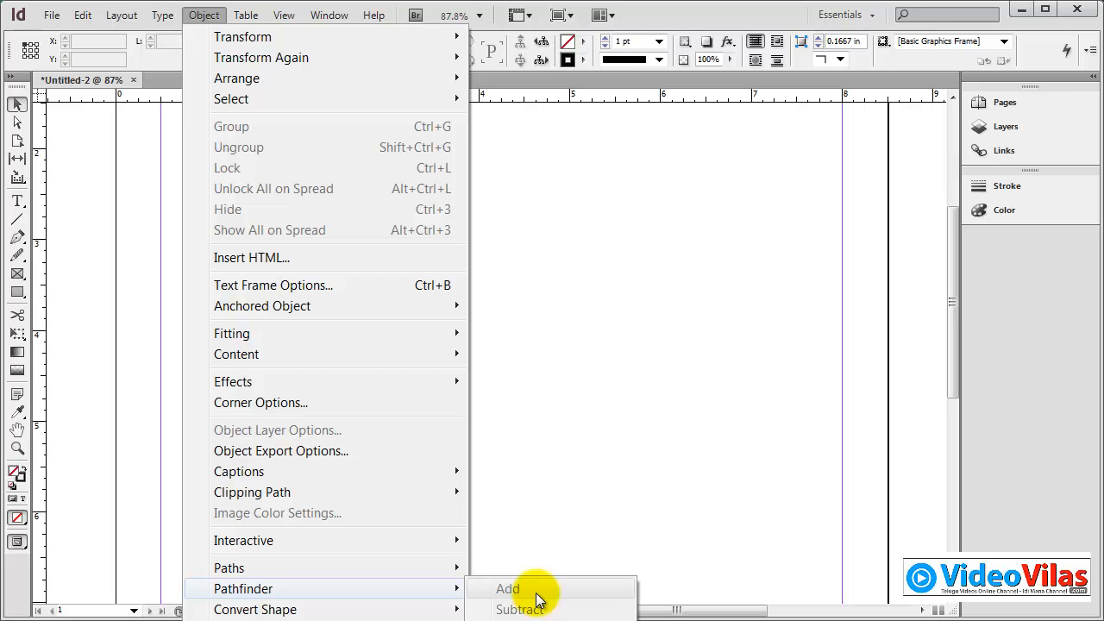
# Draw a rectangle about 2.6 by 1.17 in on the page and round its corners to about 0.44 in.
pyautogui.click(561, 467)
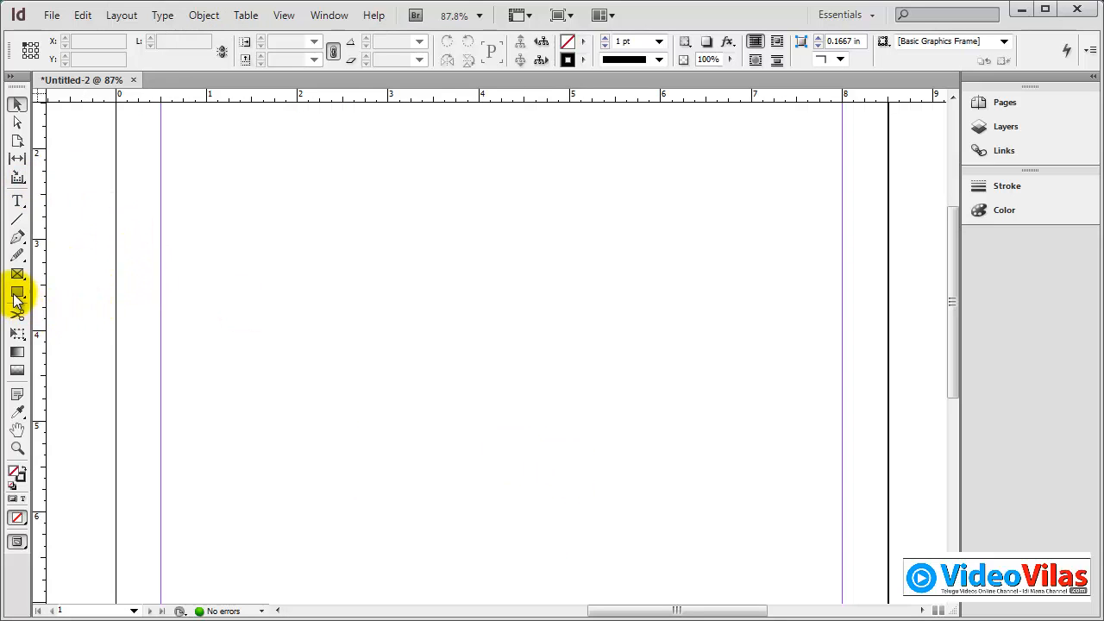
pyautogui.moveTo(18, 296); pyautogui.dragTo(82, 291)
pyautogui.moveTo(264, 207)
pyautogui.mouseDown()
pyautogui.moveTo(347, 253)
pyautogui.moveTo(501, 310)
pyautogui.mouseUp()
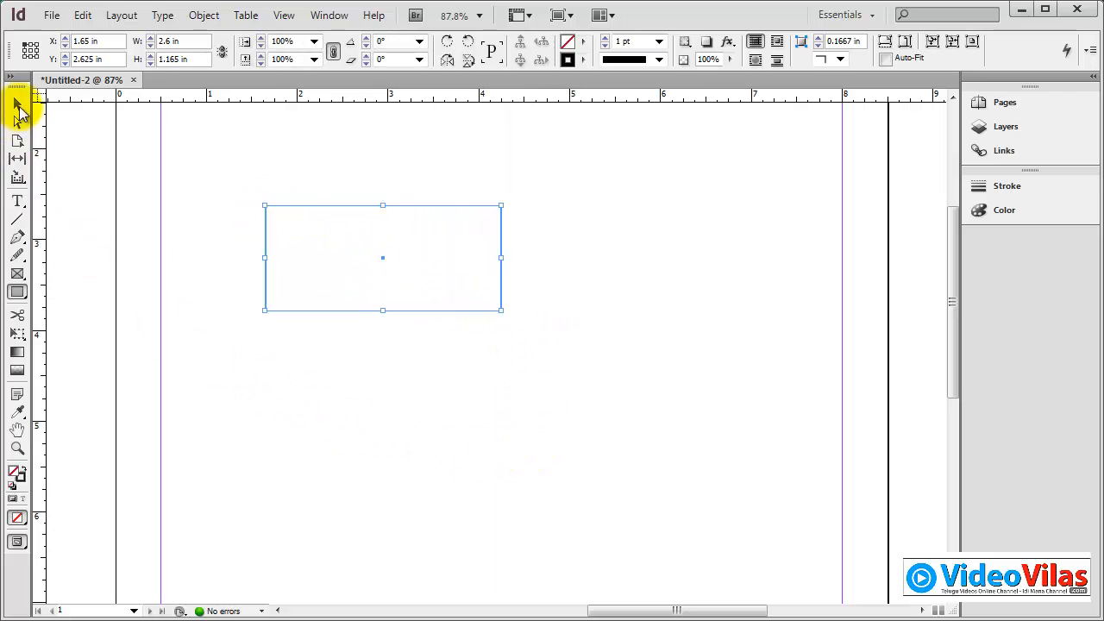
pyautogui.click(17, 103)
pyautogui.click(501, 227)
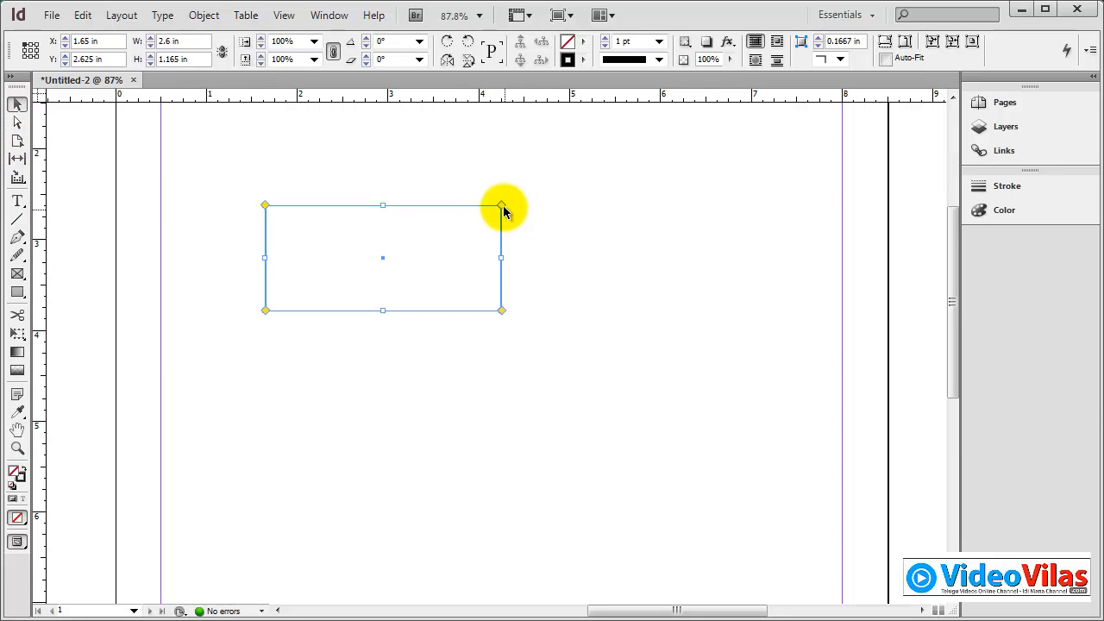
pyautogui.moveTo(502, 207); pyautogui.dragTo(461, 191)
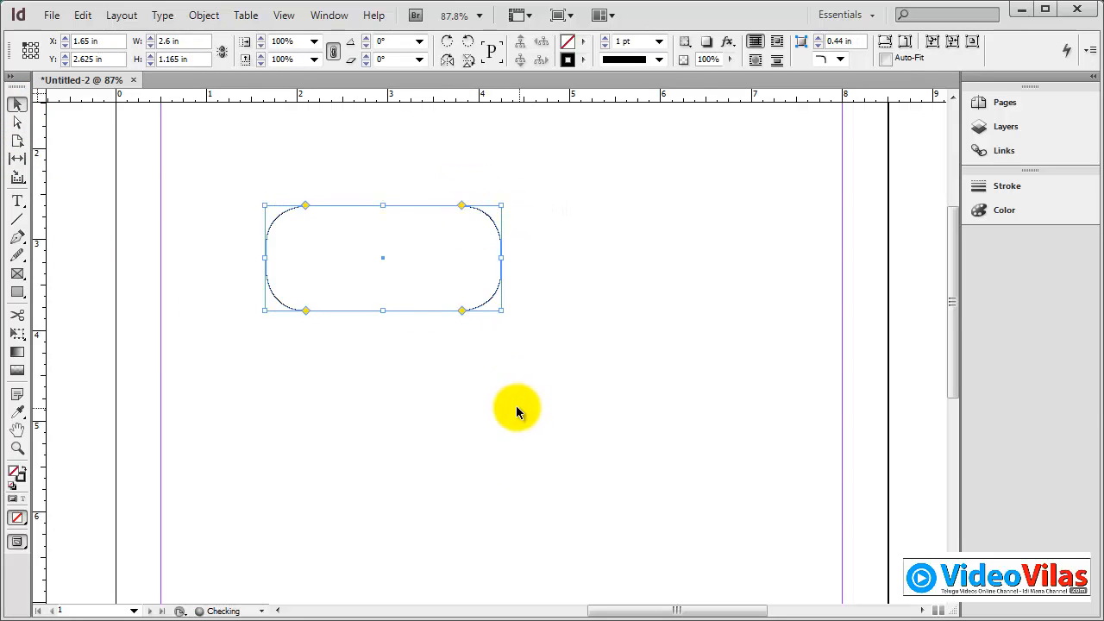
pyautogui.click(516, 405)
# Draw a closed, curved, pointed tail with the Pen tool, overlapping the rounded rectangle's lower-right corner.
pyautogui.click(17, 237)
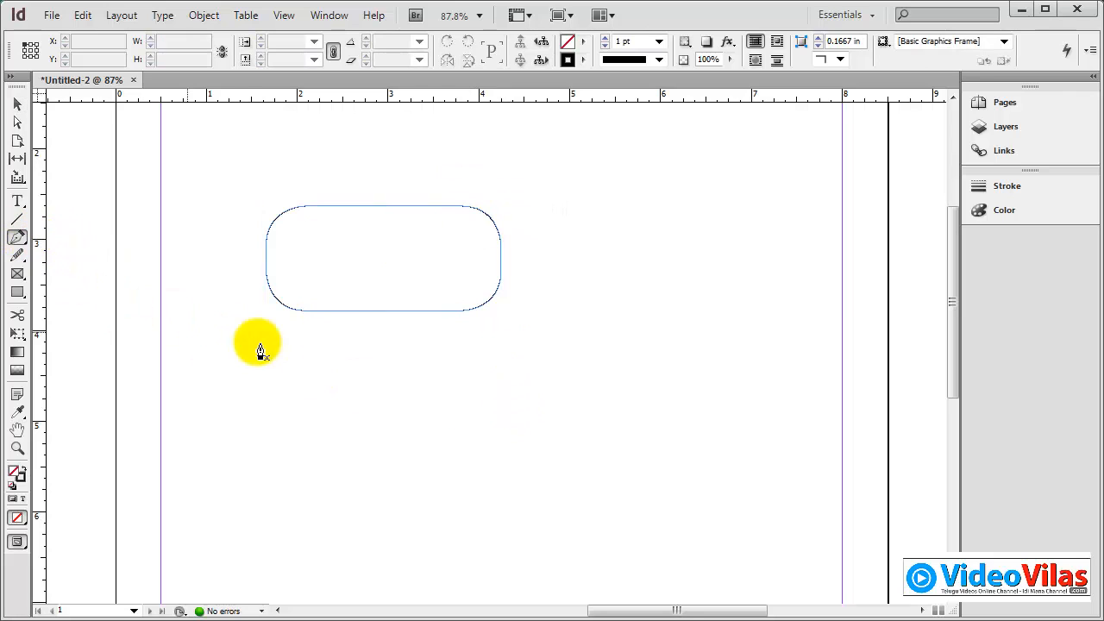
pyautogui.click(486, 251)
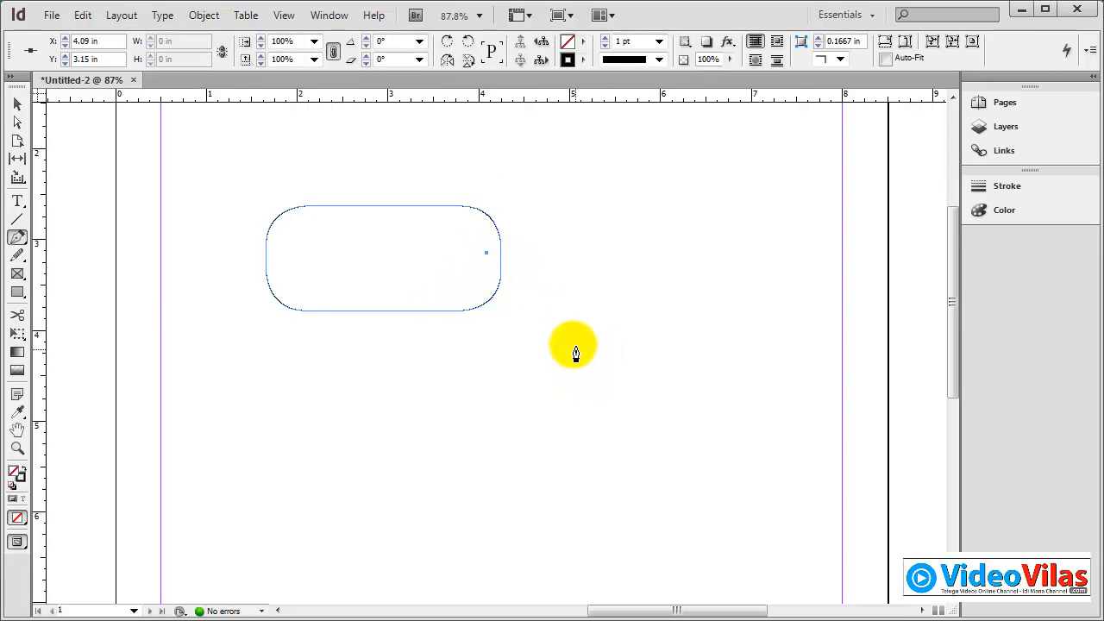
pyautogui.moveTo(571, 342); pyautogui.dragTo(597, 431)
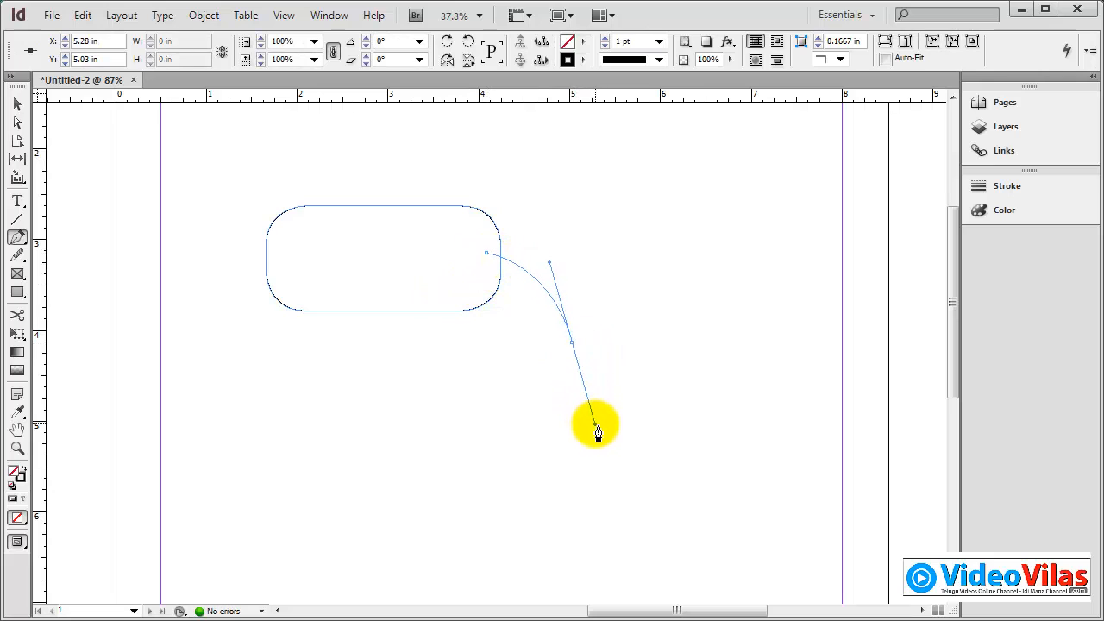
pyautogui.click(572, 342)
pyautogui.moveTo(447, 309); pyautogui.dragTo(405, 333)
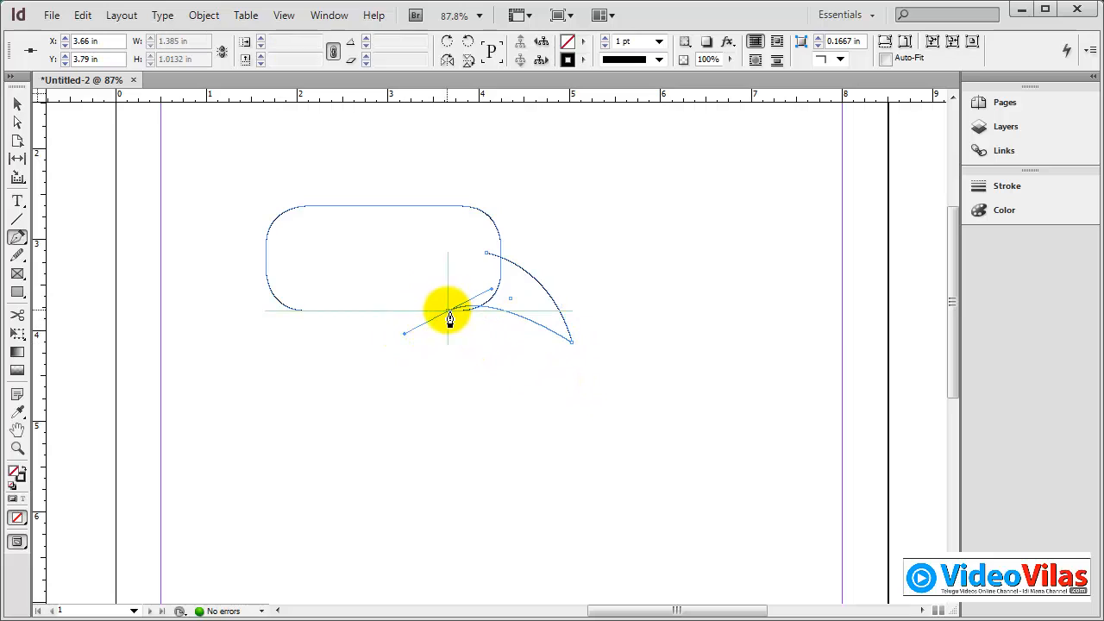
pyautogui.click(448, 311)
pyautogui.click(486, 254)
# Move the tail's lower-left anchor point slightly up, inside the rounded rectangle.
pyautogui.click(17, 122)
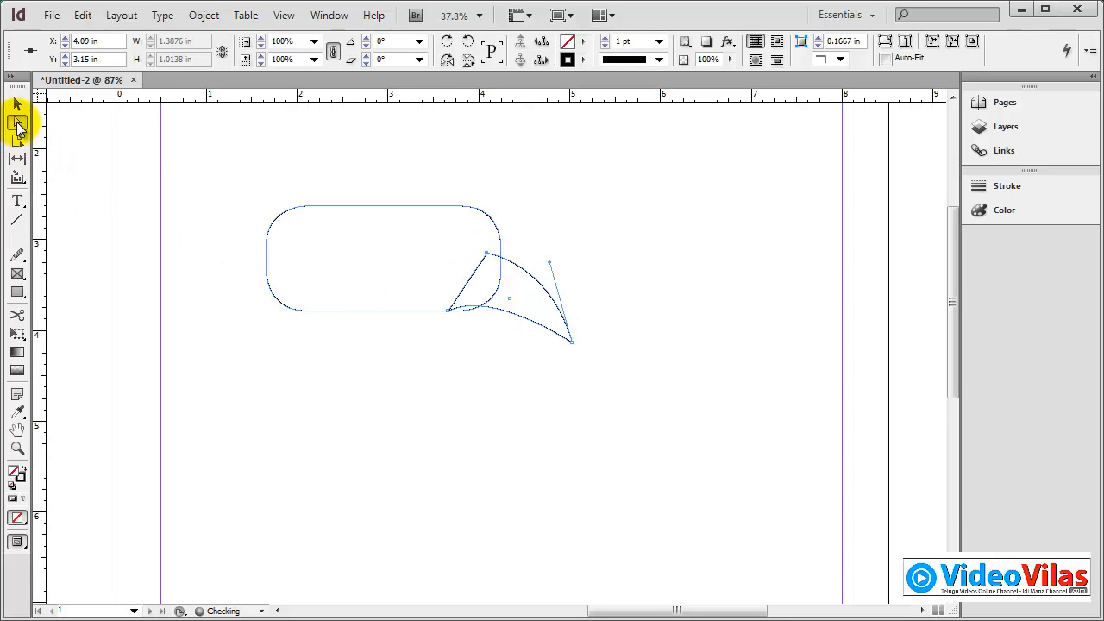
pyautogui.click(166, 148)
pyautogui.moveTo(448, 310); pyautogui.dragTo(447, 299)
pyautogui.click(481, 423)
# Move the tail slightly down and left over the rounded rectangle's corner, and rotate it about 5° clockwise.
pyautogui.click(17, 104)
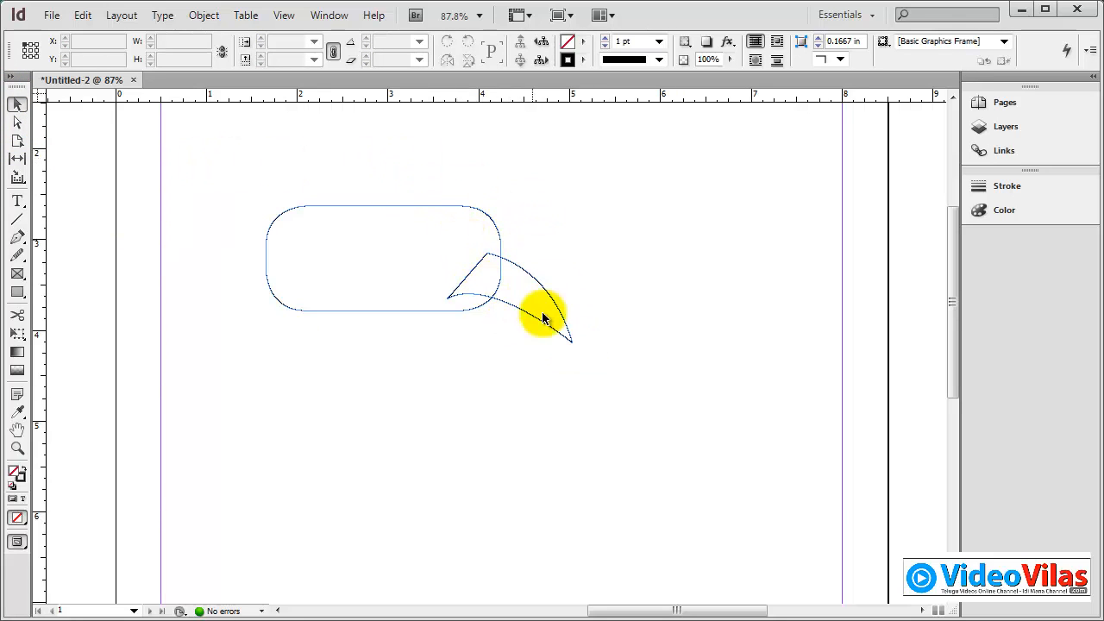
pyautogui.click(572, 308)
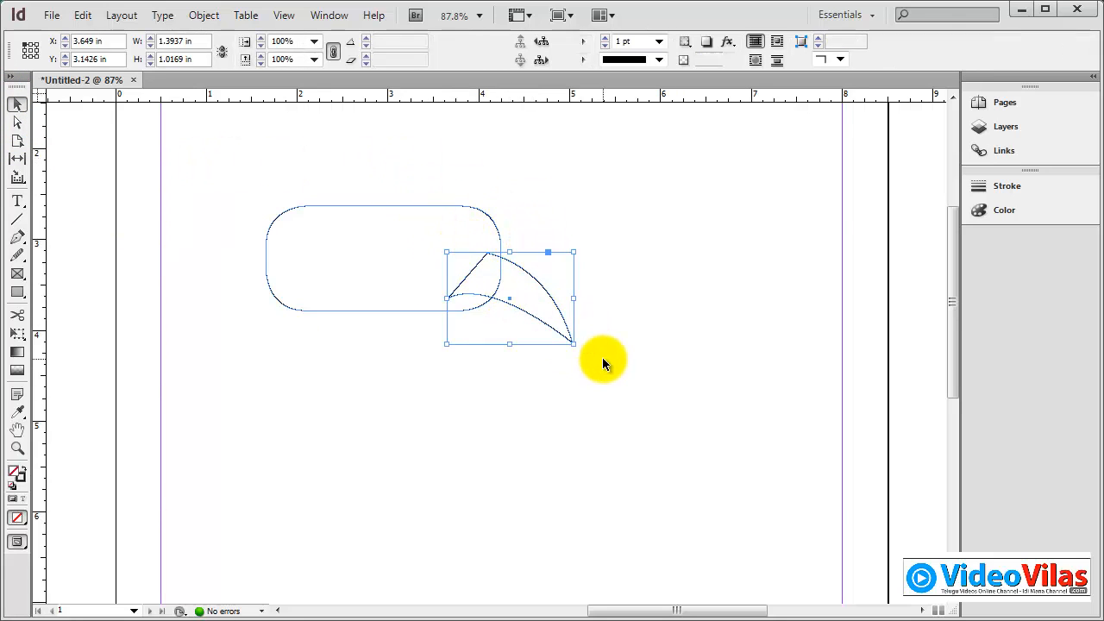
pyautogui.moveTo(562, 308); pyautogui.dragTo(543, 322)
pyautogui.click(602, 304)
pyautogui.click(483, 278)
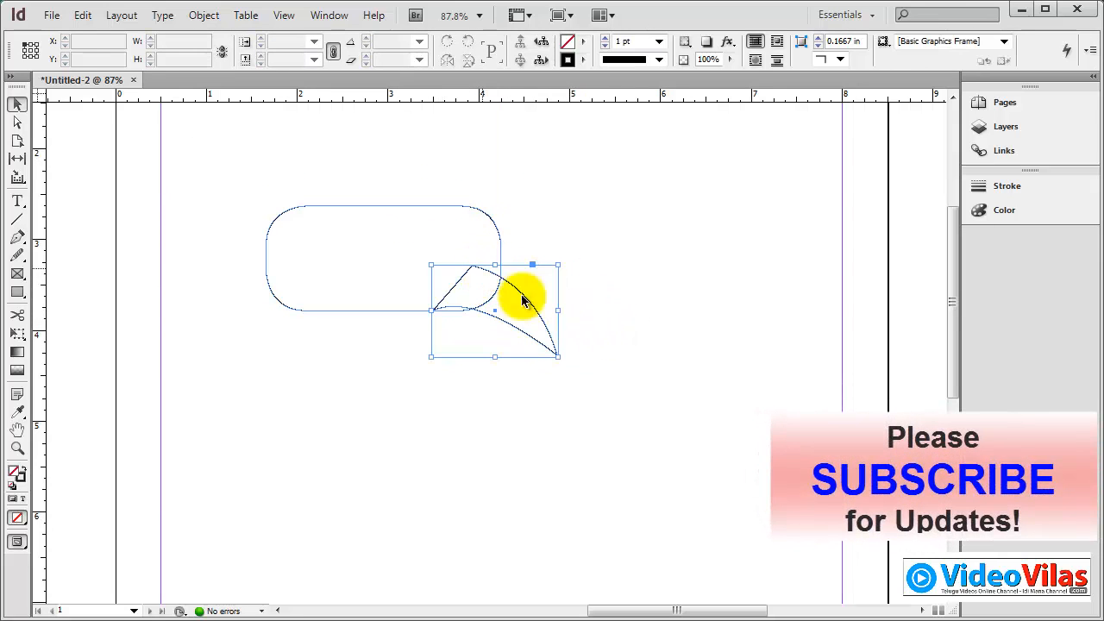
pyautogui.moveTo(565, 369); pyautogui.dragTo(552, 372)
pyautogui.click(595, 274)
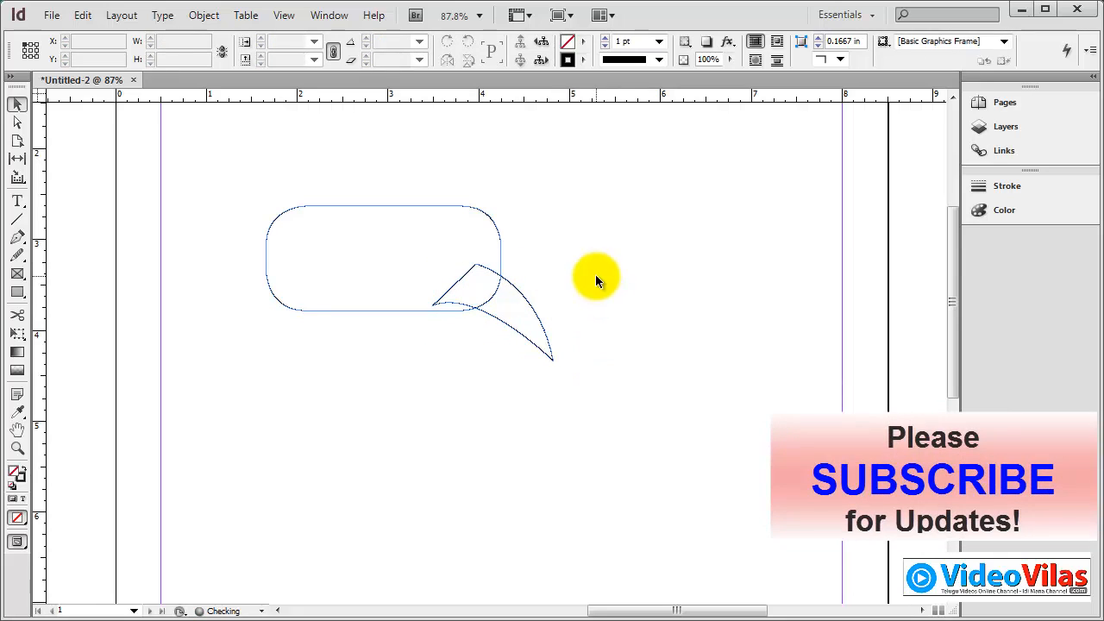
# Merge the rounded rectangle and the tail into one speech bubble with Pathfinder Add.
pyautogui.moveTo(527, 214); pyautogui.dragTo(434, 367)
pyautogui.click(204, 15)
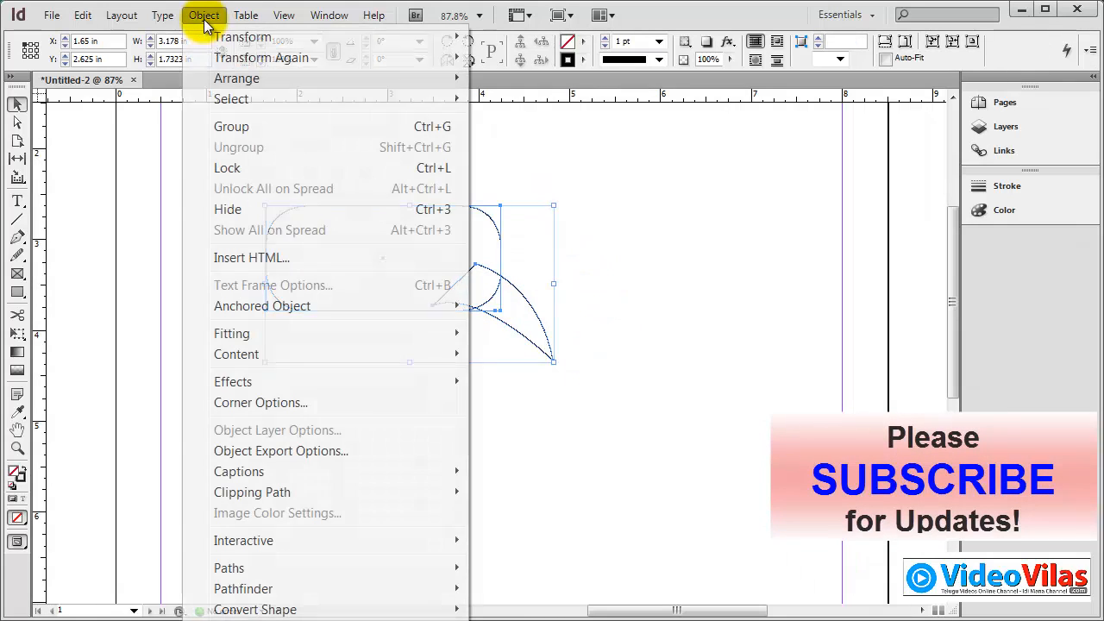
pyautogui.moveTo(304, 589)
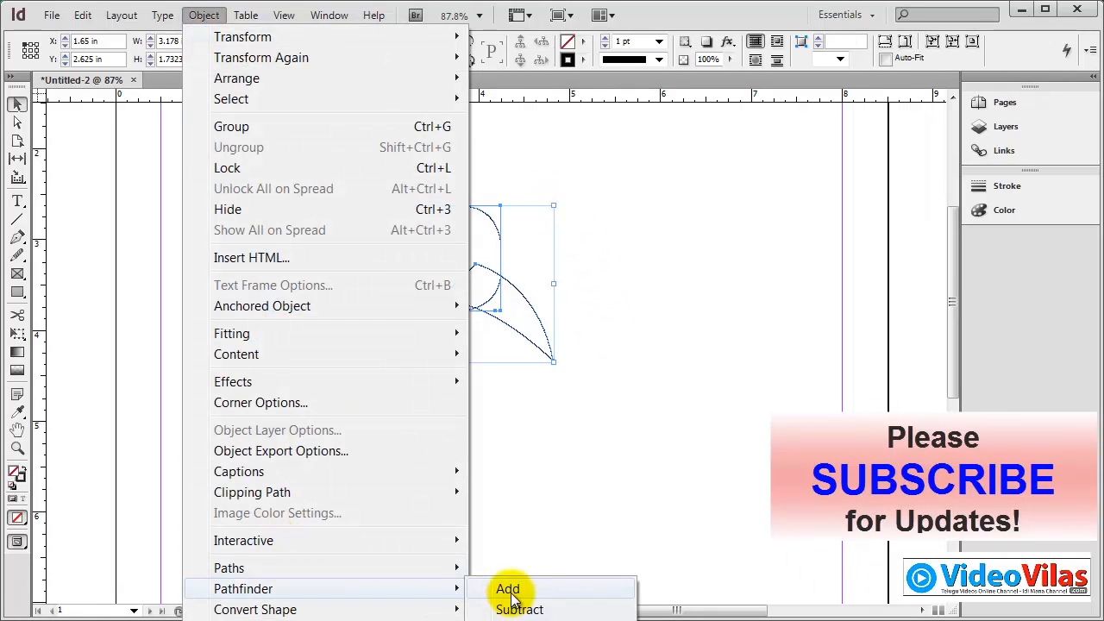
pyautogui.click(509, 588)
pyautogui.click(598, 357)
# Set the speech bubble's stroke weight to 4 pt.
pyautogui.click(486, 211)
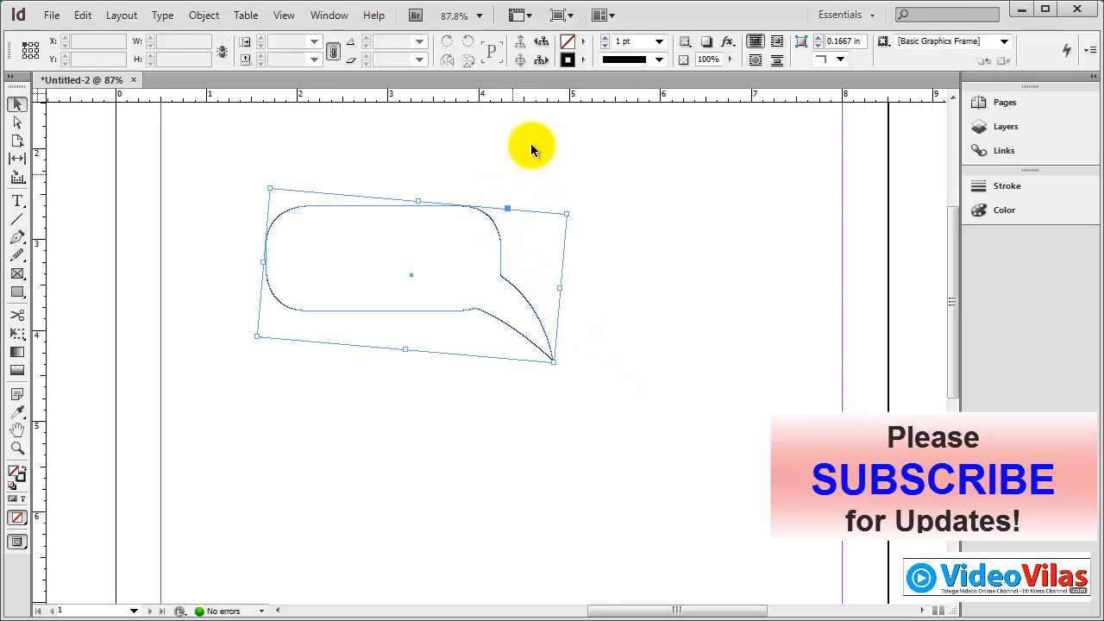
pyautogui.click(658, 42)
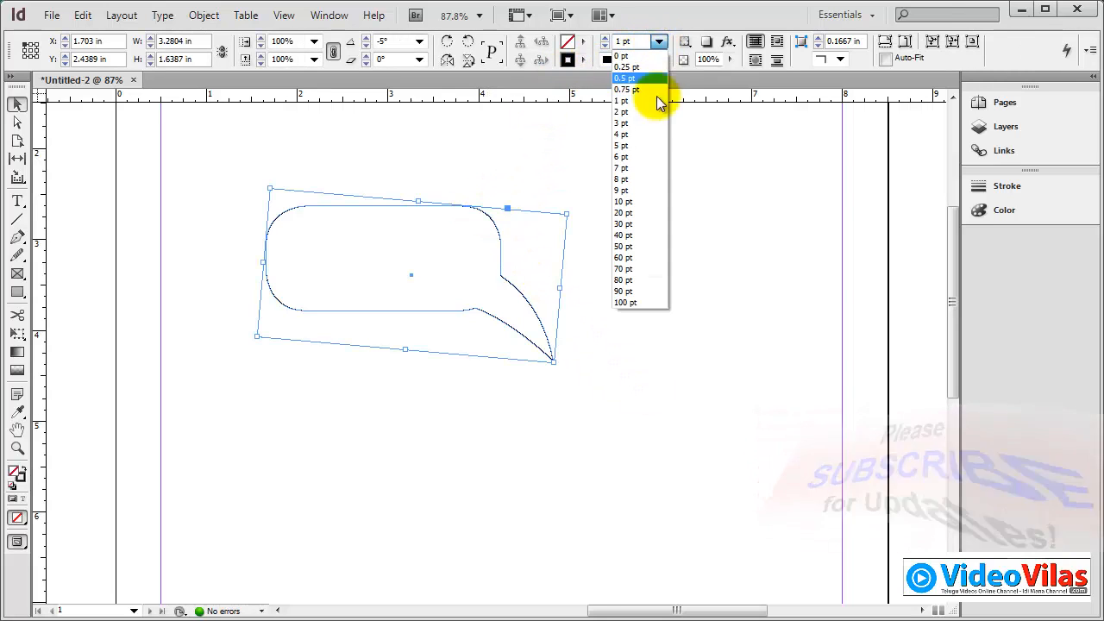
pyautogui.click(638, 135)
pyautogui.click(637, 134)
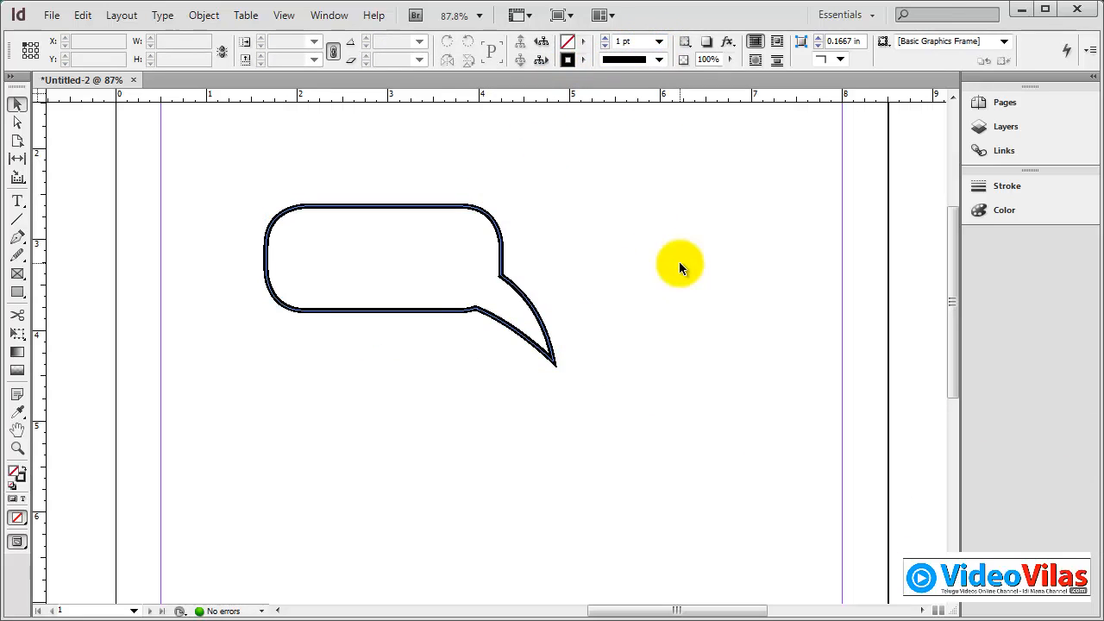
# Fill the speech bubble with pale green (RGB 218, 255, 238) and move it to about X 2.31 in, Y 2.19 in.
pyautogui.click(438, 207)
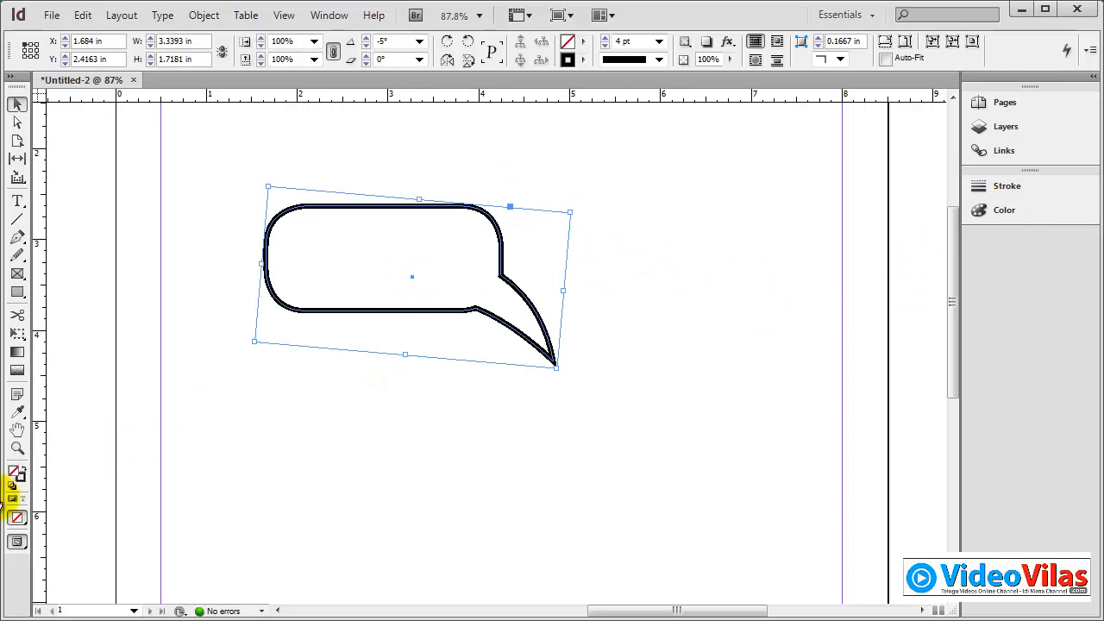
pyautogui.doubleClick(12, 477)
pyautogui.click(328, 296)
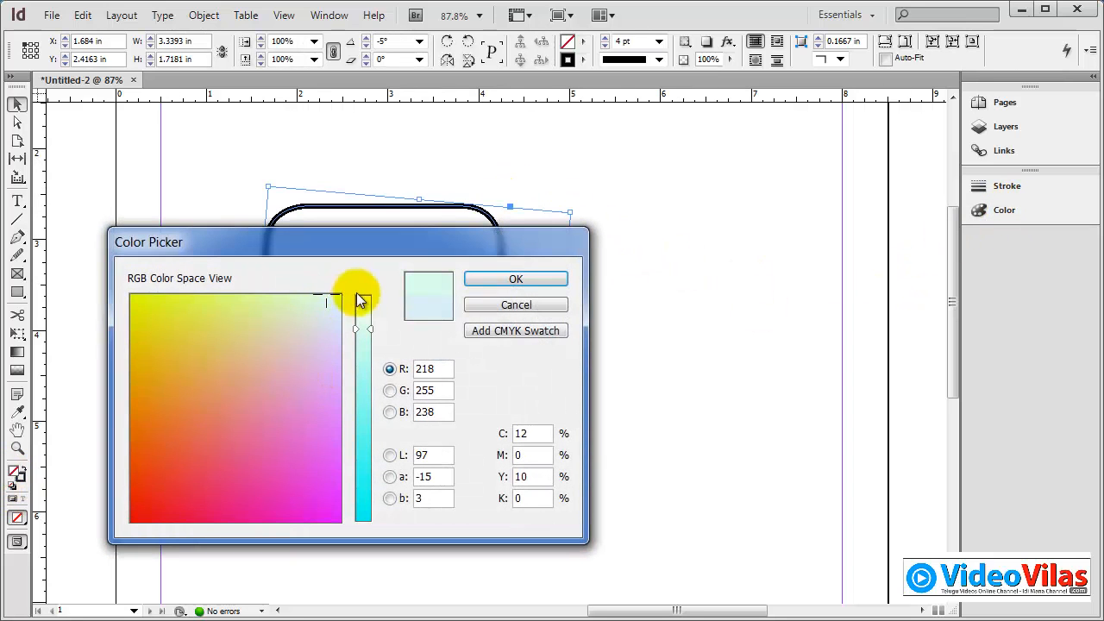
pyautogui.click(515, 278)
pyautogui.click(638, 246)
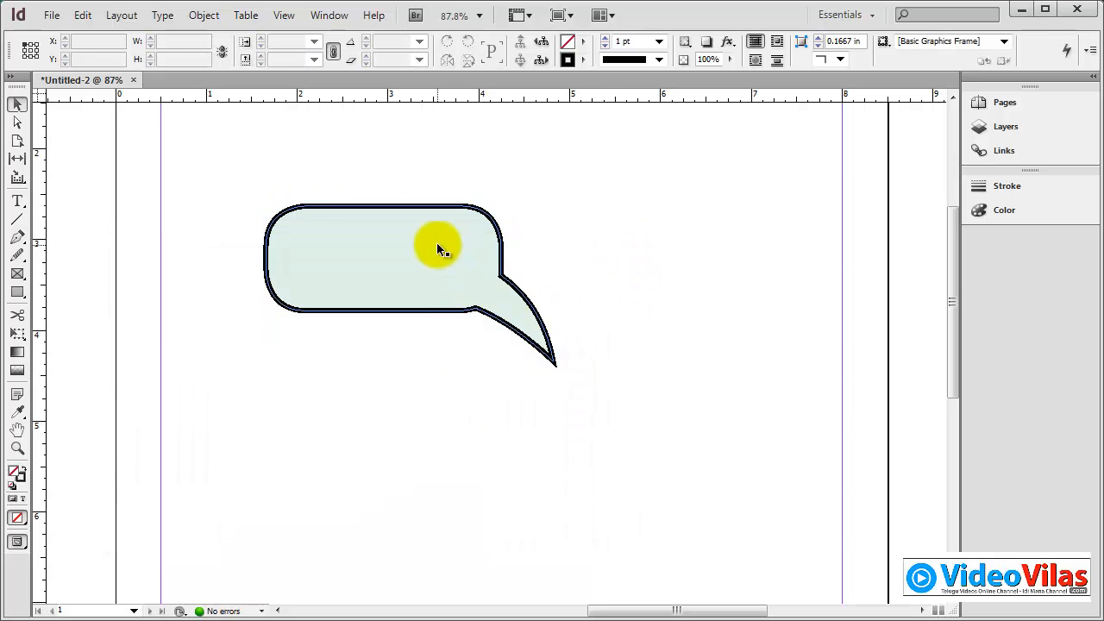
pyautogui.moveTo(316, 250); pyautogui.dragTo(373, 230)
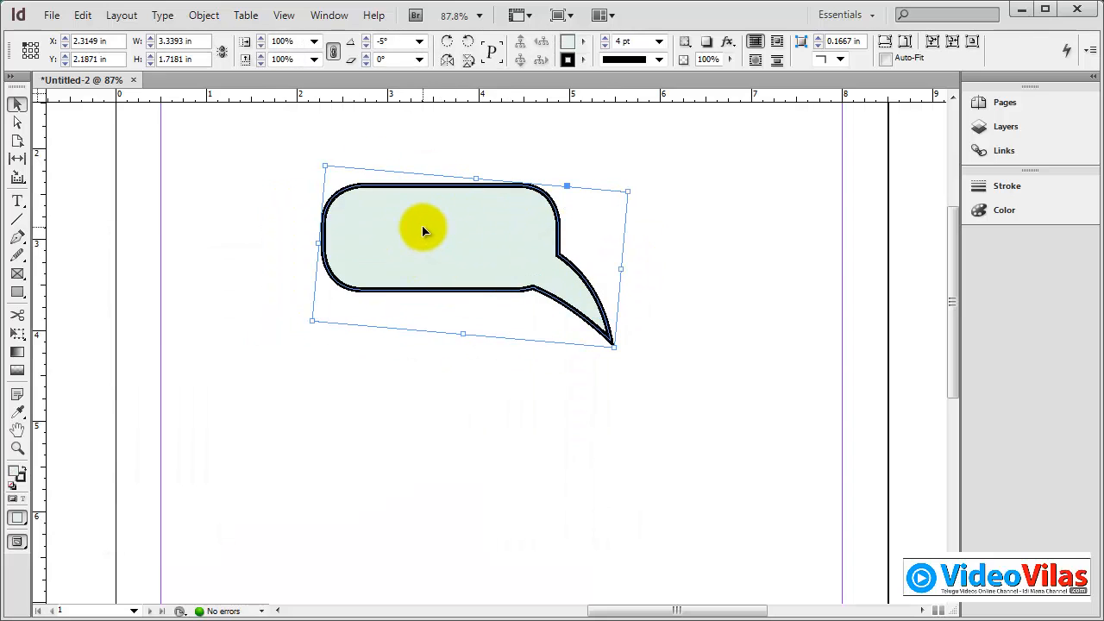
# Enter the text "the quick brown fox jumps over the lazy dog" inside the speech bubble.
pyautogui.click(17, 200)
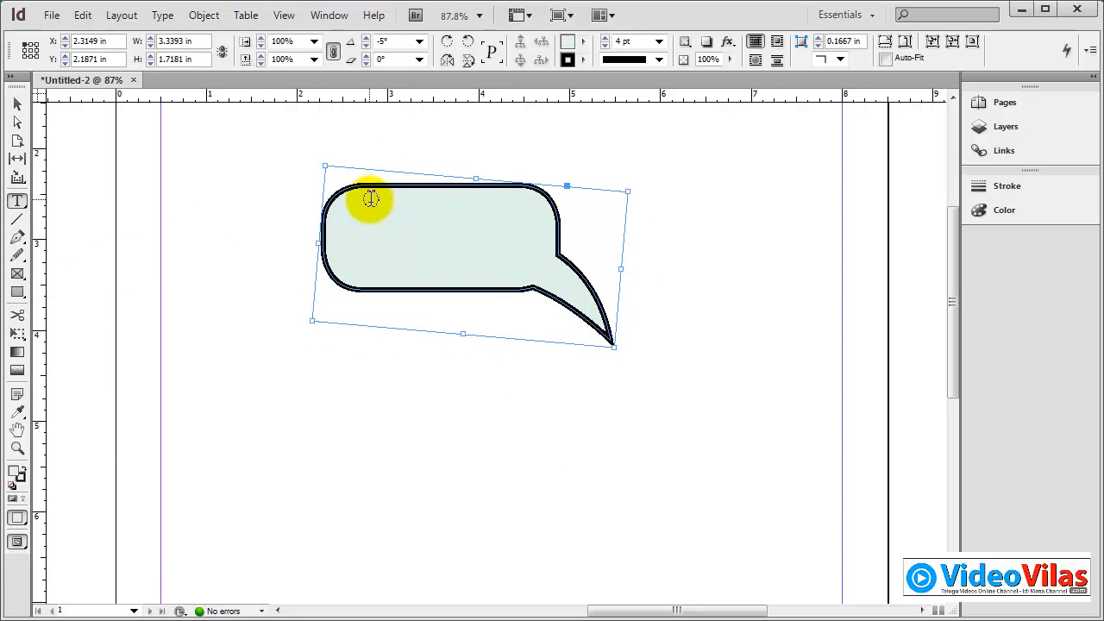
pyautogui.click(430, 228)
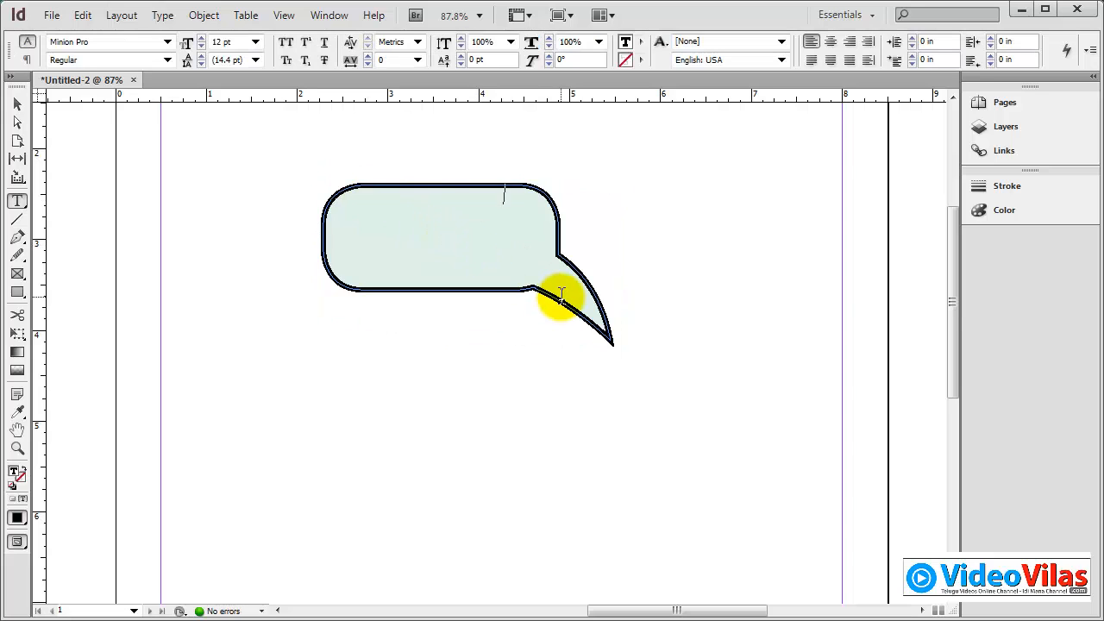
pyautogui.write('the quick brown fox')
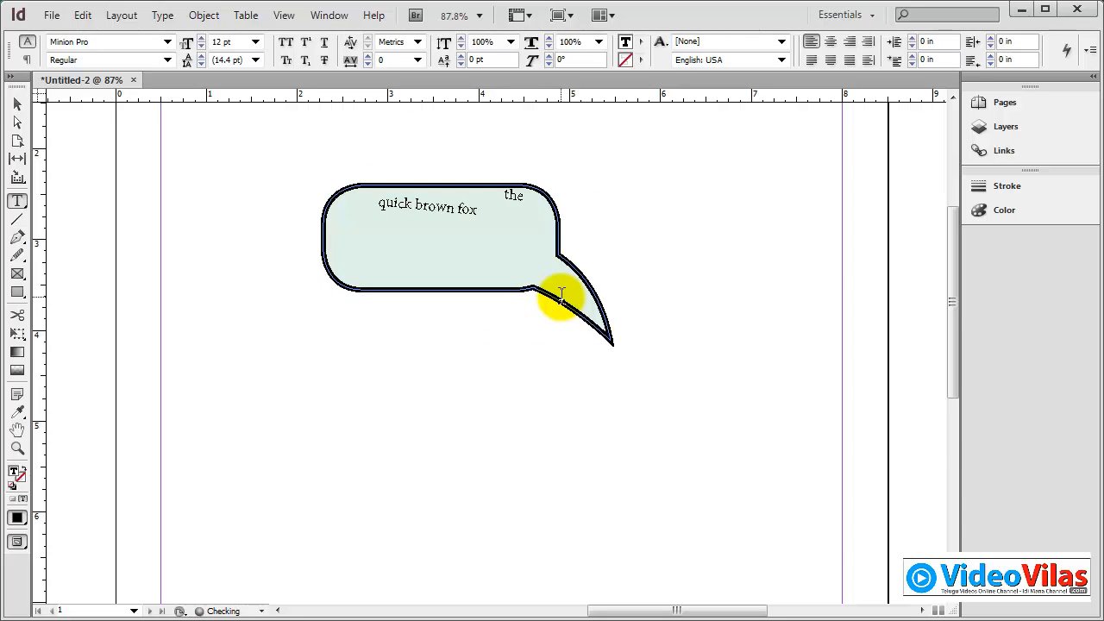
pyautogui.write(' jumps over the lazy dog')
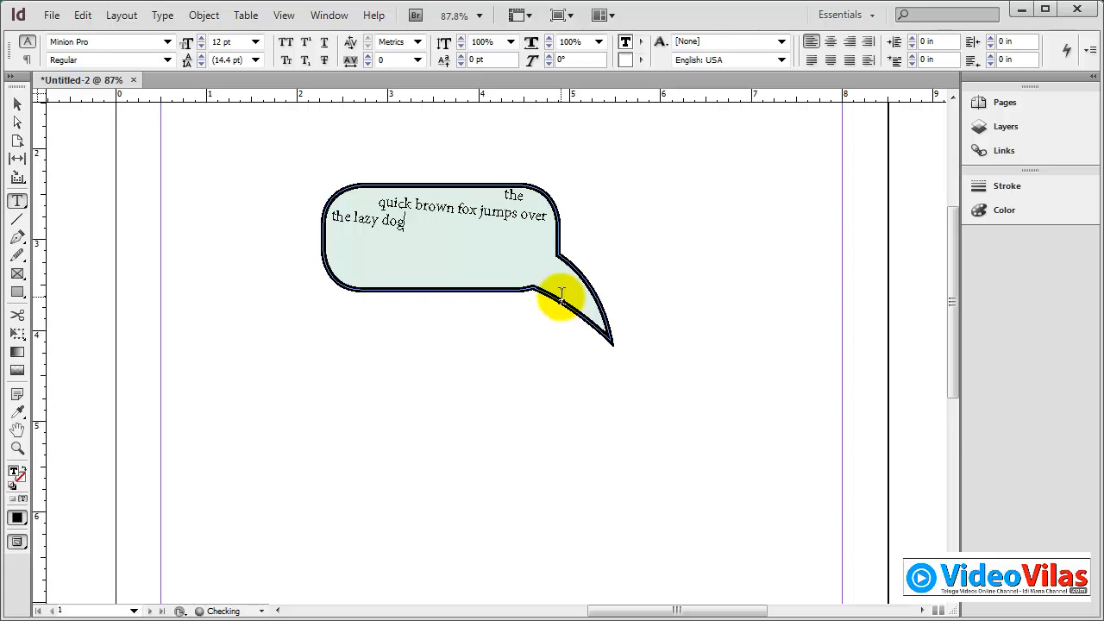
# Copy the sentence in the speech bubble and paste it twice more after itself.
pyautogui.hotkey('ctrl', 'a')
pyautogui.click(560, 294)
pyautogui.hotkey('ctrl', 'v')
pyautogui.hotkey('ctrl', 'v')
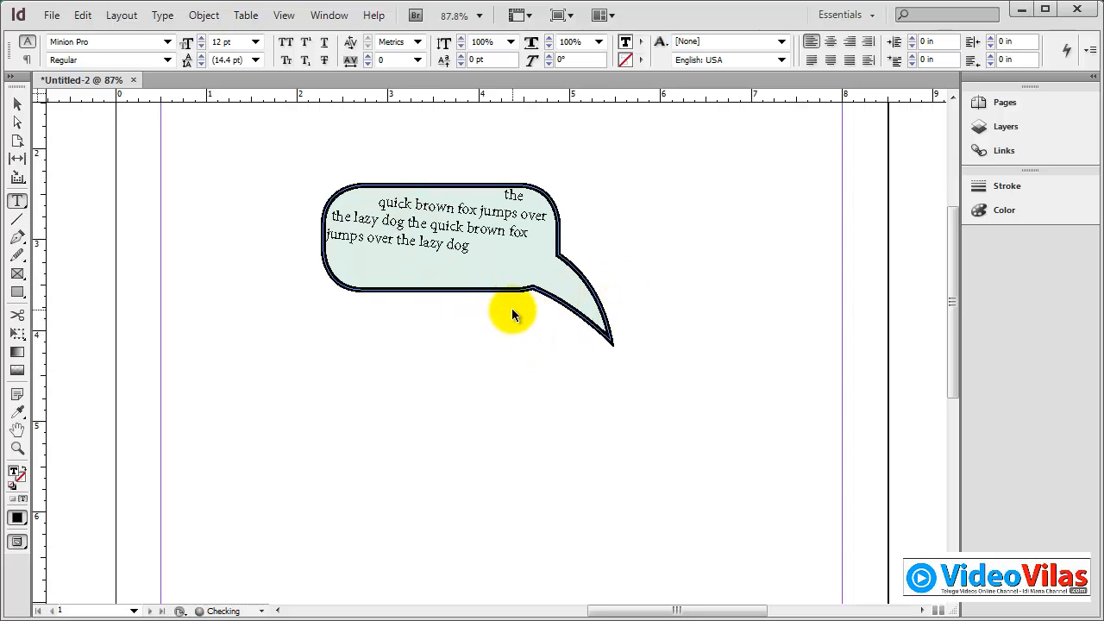
# Delete the speech bubble together with its text.
pyautogui.click(17, 104)
pyautogui.moveTo(249, 256); pyautogui.dragTo(581, 379)
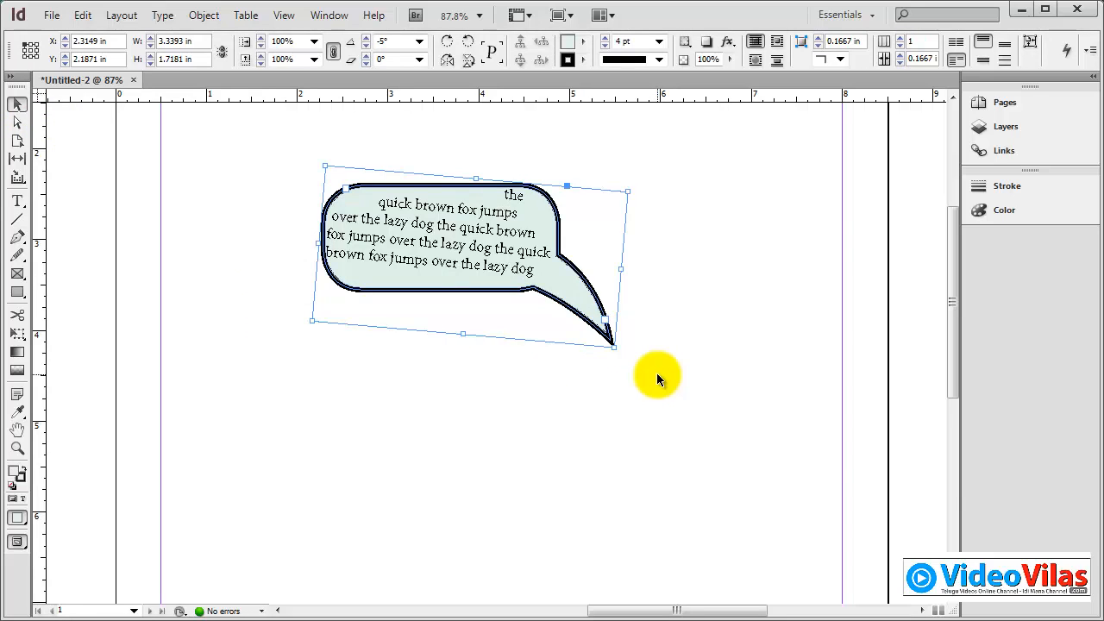
pyautogui.press('Delete')
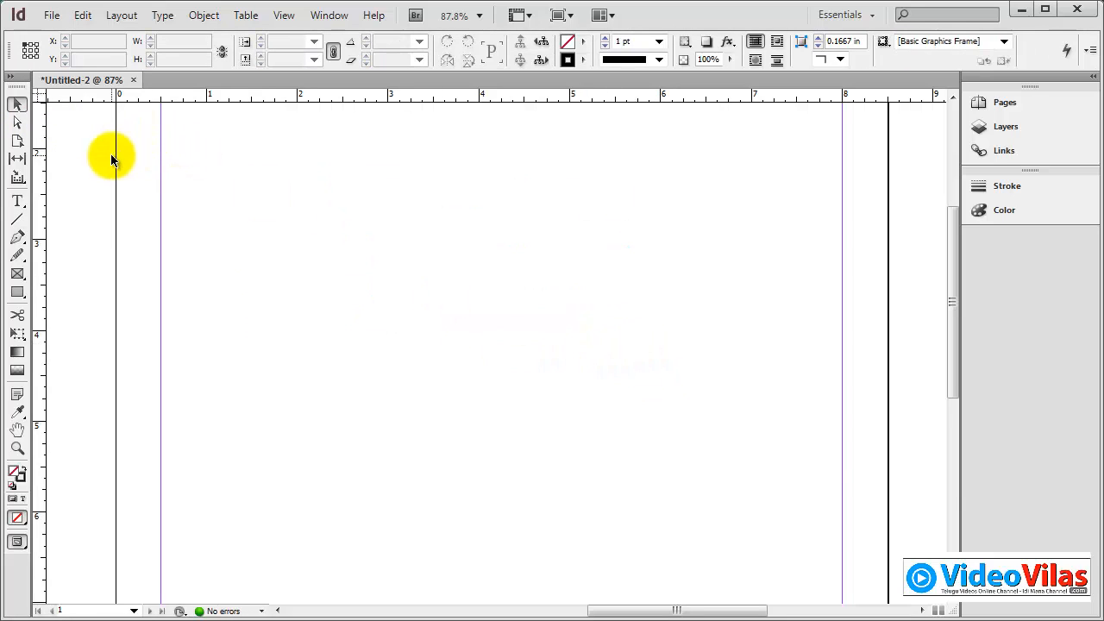
pyautogui.click(207, 15)
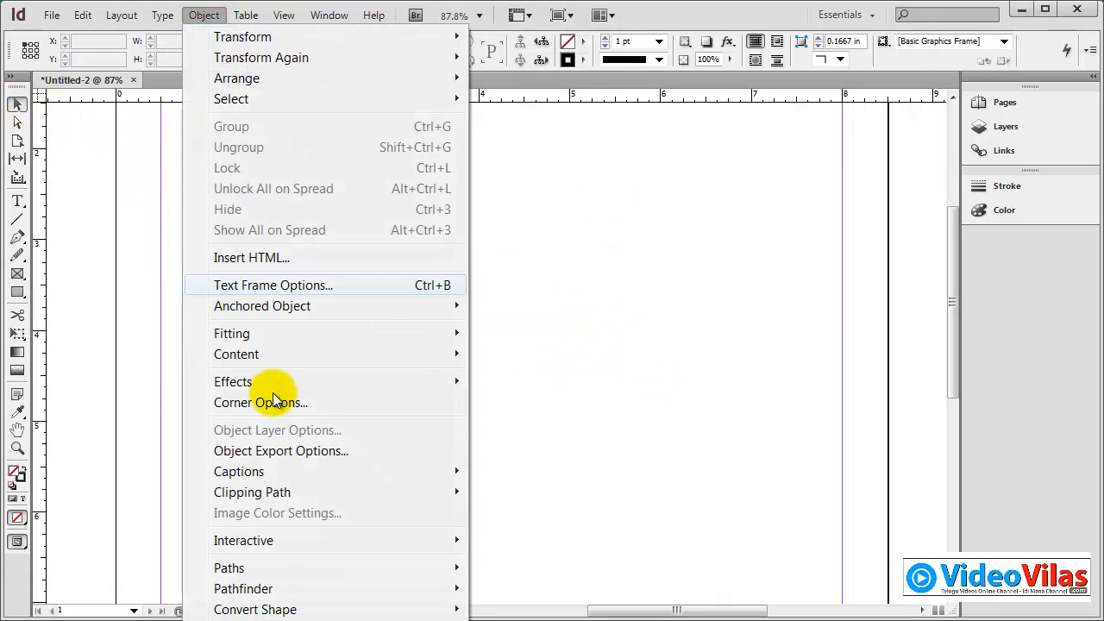
pyautogui.moveTo(277, 595)
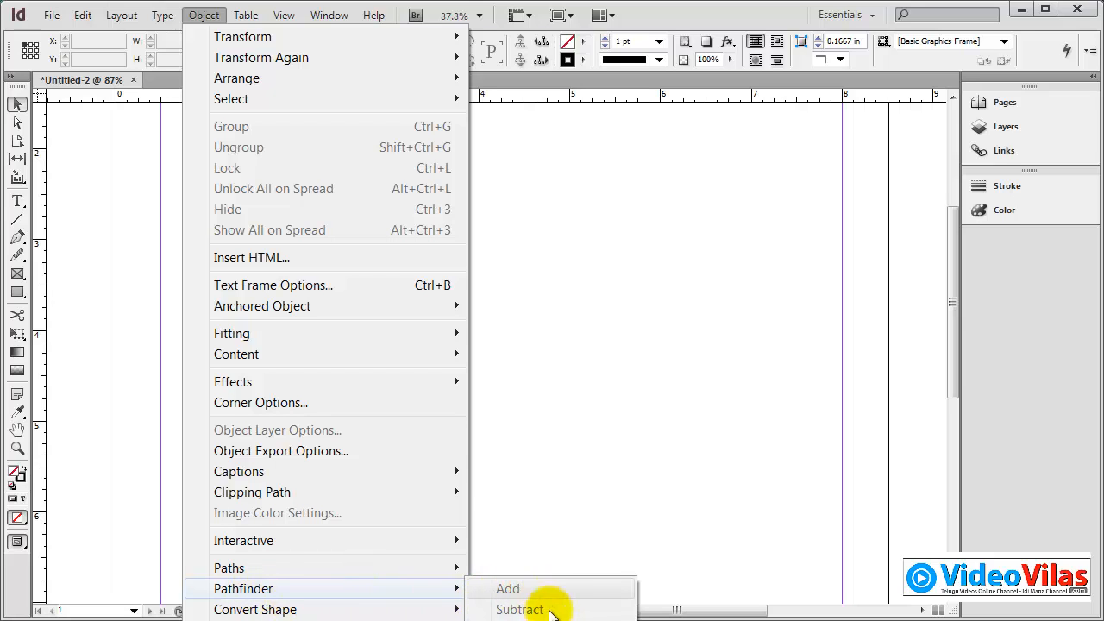
pyautogui.click(607, 360)
# Draw two partly overlapping rectangles, the second about 2.32 by 2.13 in over the first one's lower-right corner.
pyautogui.click(20, 293)
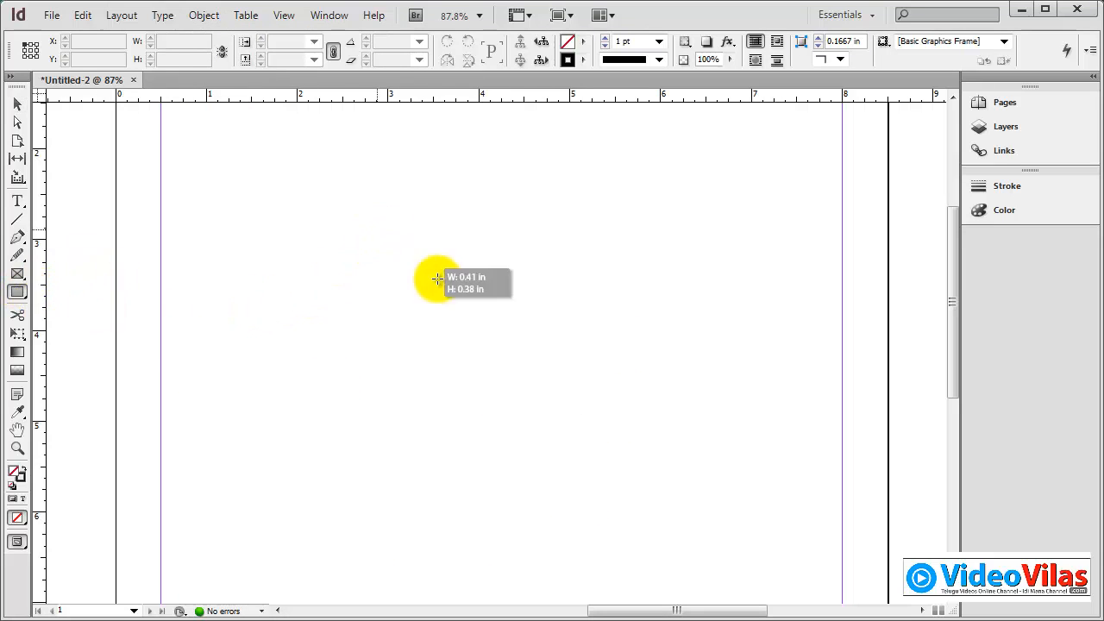
pyautogui.moveTo(389, 235); pyautogui.dragTo(585, 395)
pyautogui.moveTo(515, 286); pyautogui.dragTo(725, 479)
pyautogui.click(17, 103)
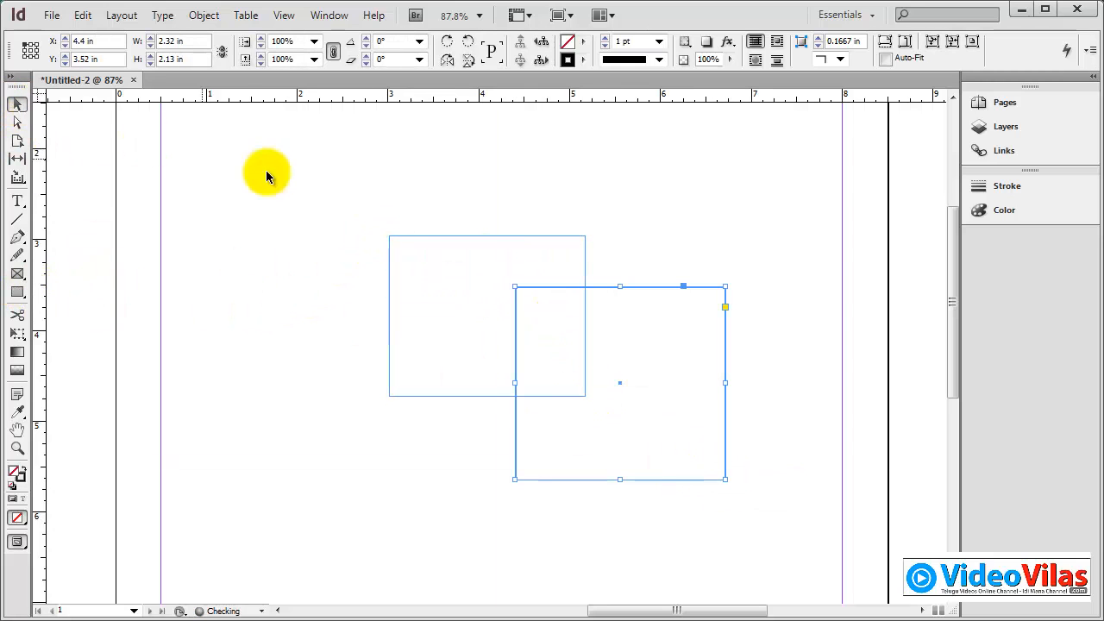
# Select both overlapping rectangles and fill them with red.
pyautogui.moveTo(522, 214); pyautogui.dragTo(652, 362)
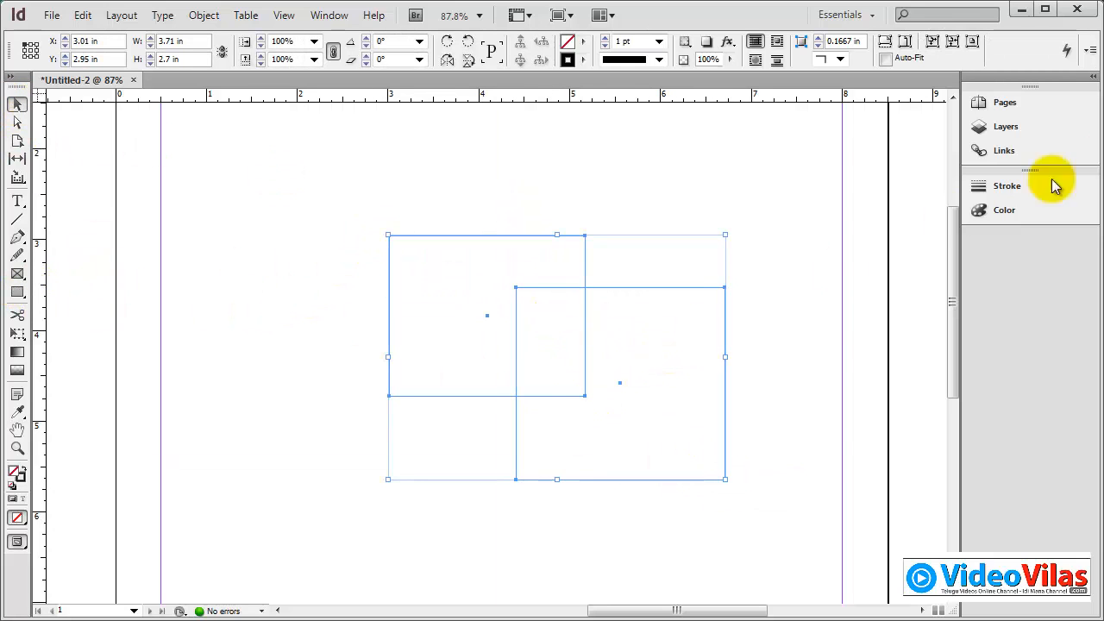
pyautogui.doubleClick(14, 470)
pyautogui.click(187, 459)
pyautogui.click(543, 281)
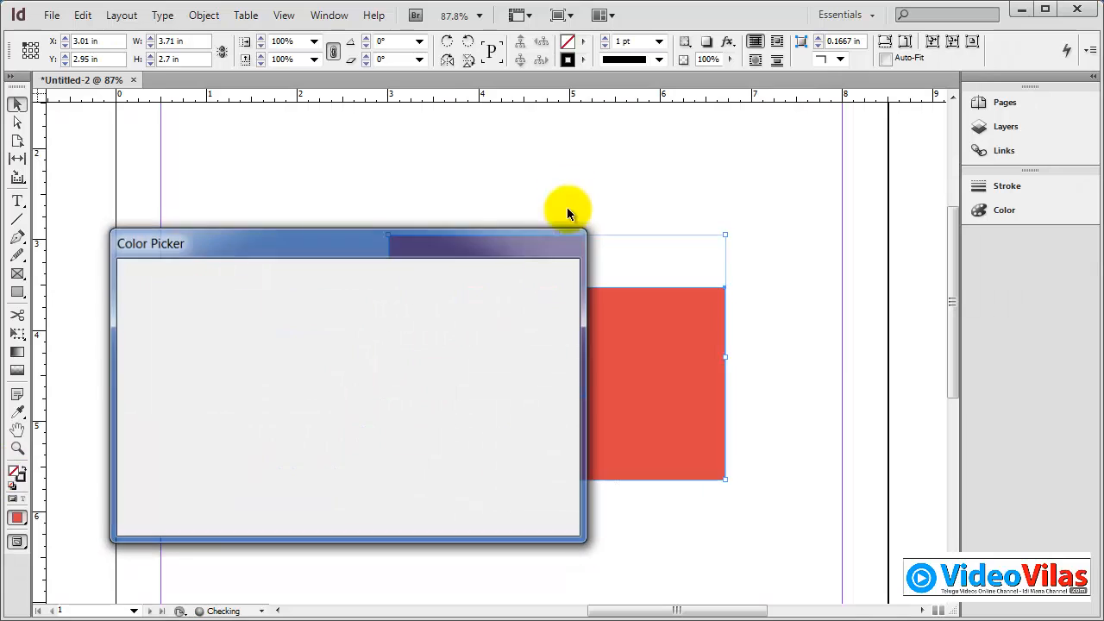
# Move the front rectangle farther over the first one, select both, and subtract the front shape with Pathfinder Subtract.
pyautogui.moveTo(592, 362); pyautogui.dragTo(558, 341)
pyautogui.click(457, 198)
pyautogui.hotkey('ctrl', 'a')
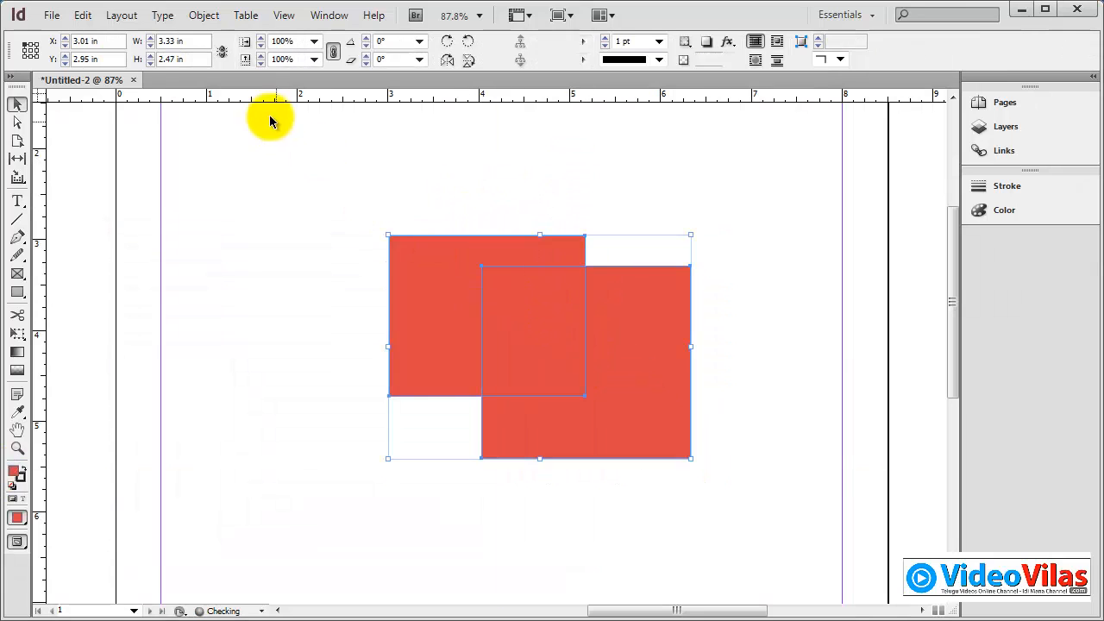
pyautogui.click(203, 15)
pyautogui.moveTo(444, 587)
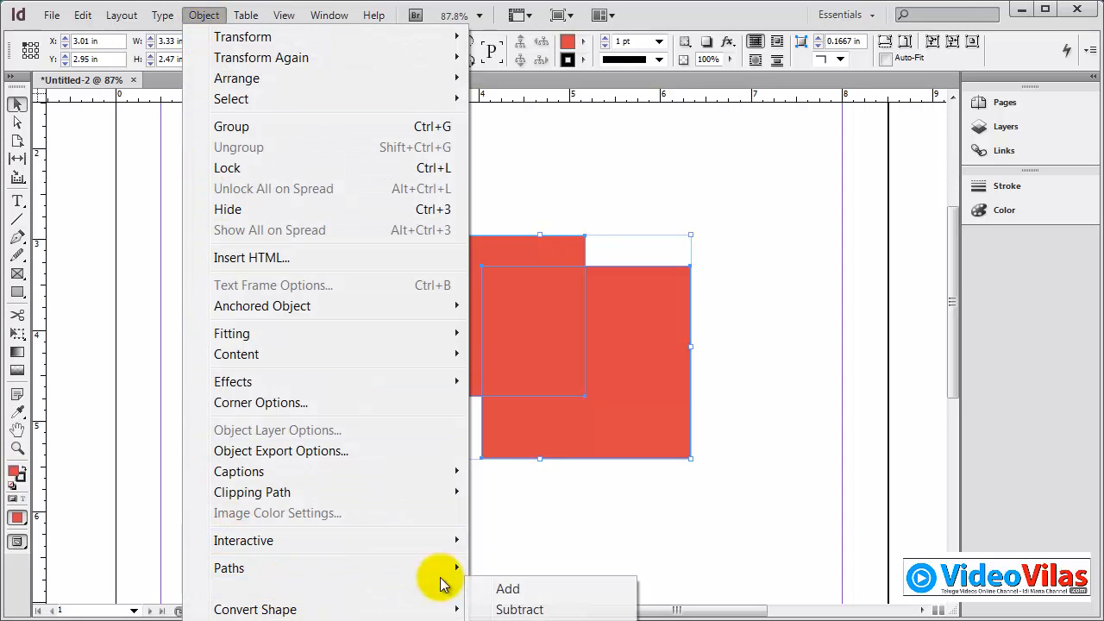
pyautogui.click(528, 610)
pyautogui.click(695, 358)
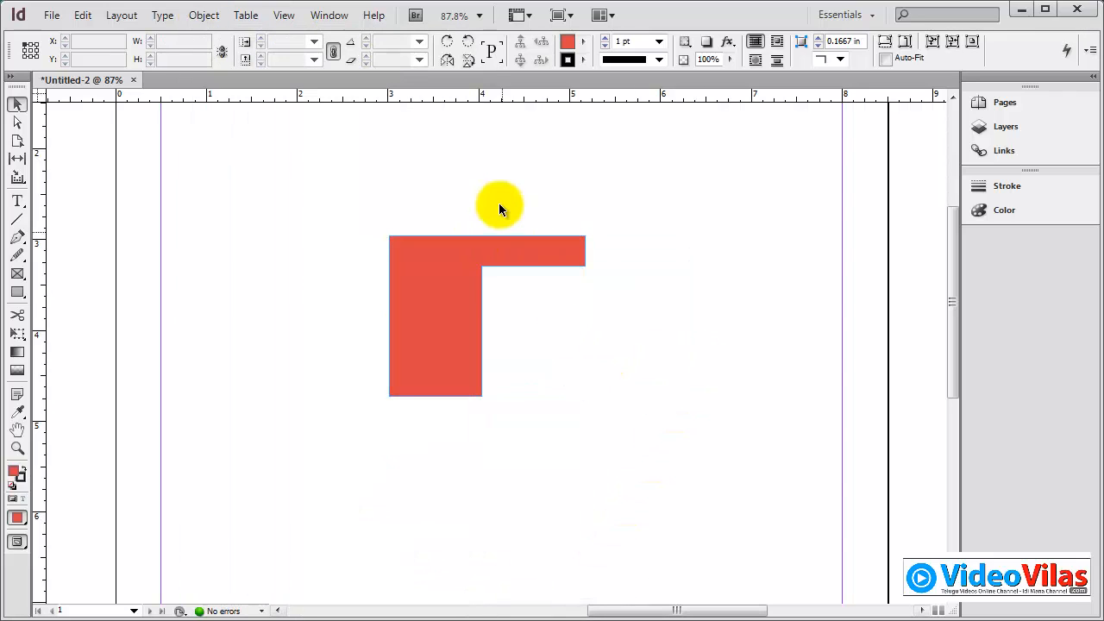
# Delete the L-shaped red object left from the subtraction.
pyautogui.click(557, 358)
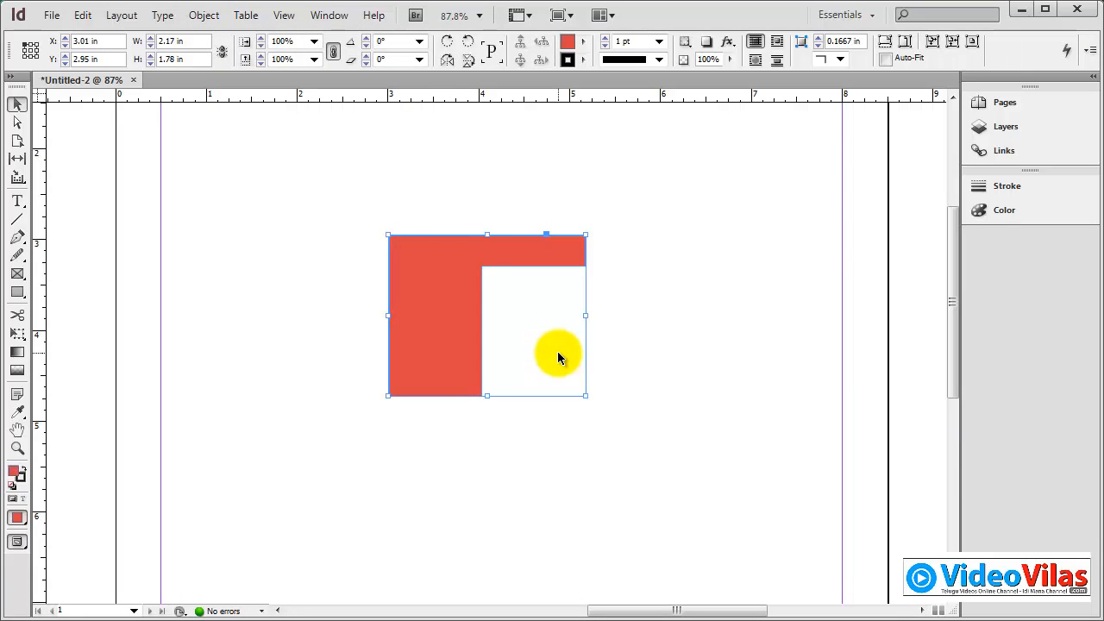
pyautogui.press('Delete')
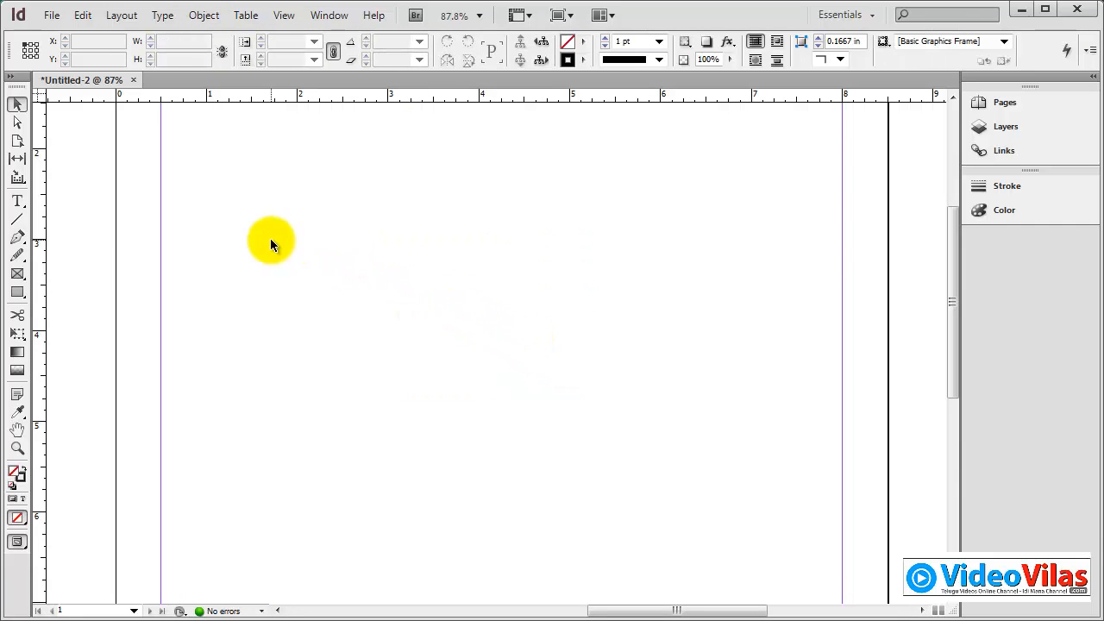
pyautogui.click(207, 16)
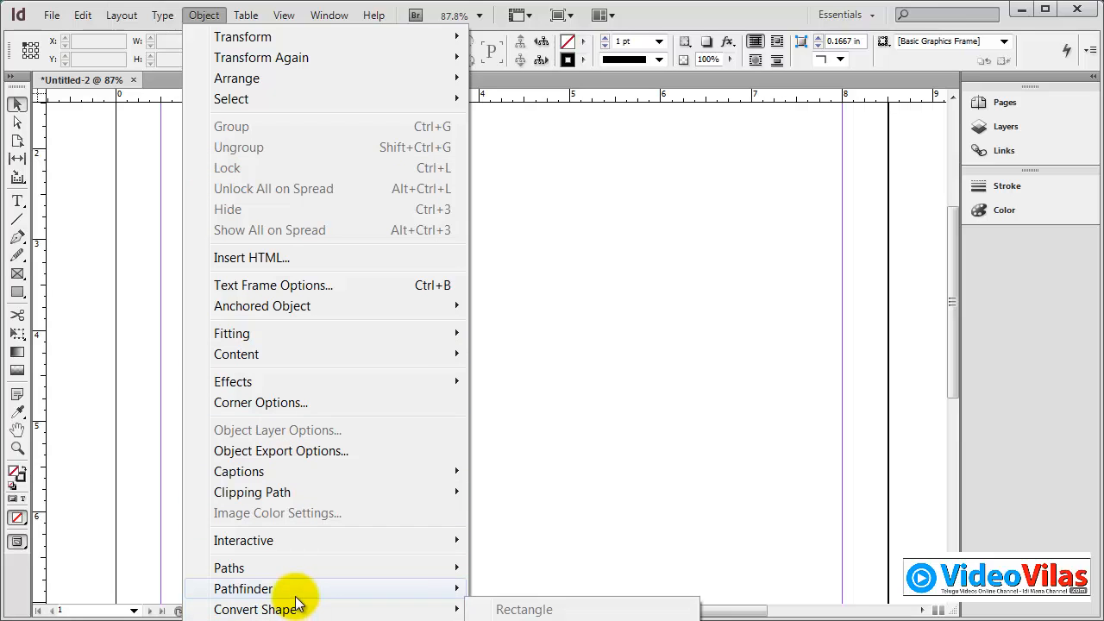
pyautogui.moveTo(297, 593)
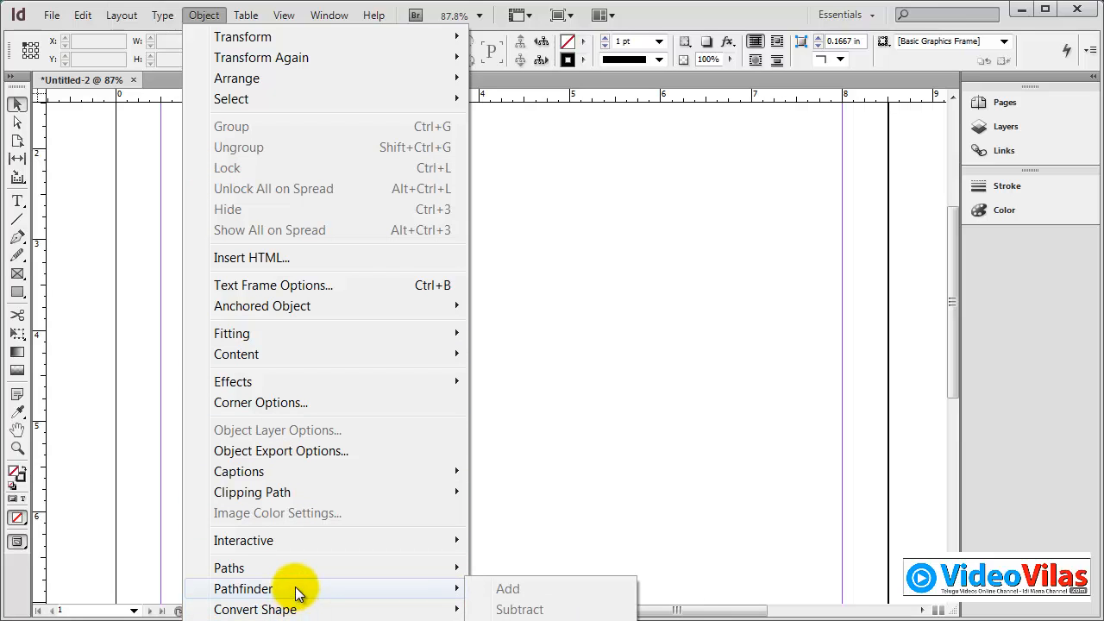
pyautogui.moveTo(307, 567)
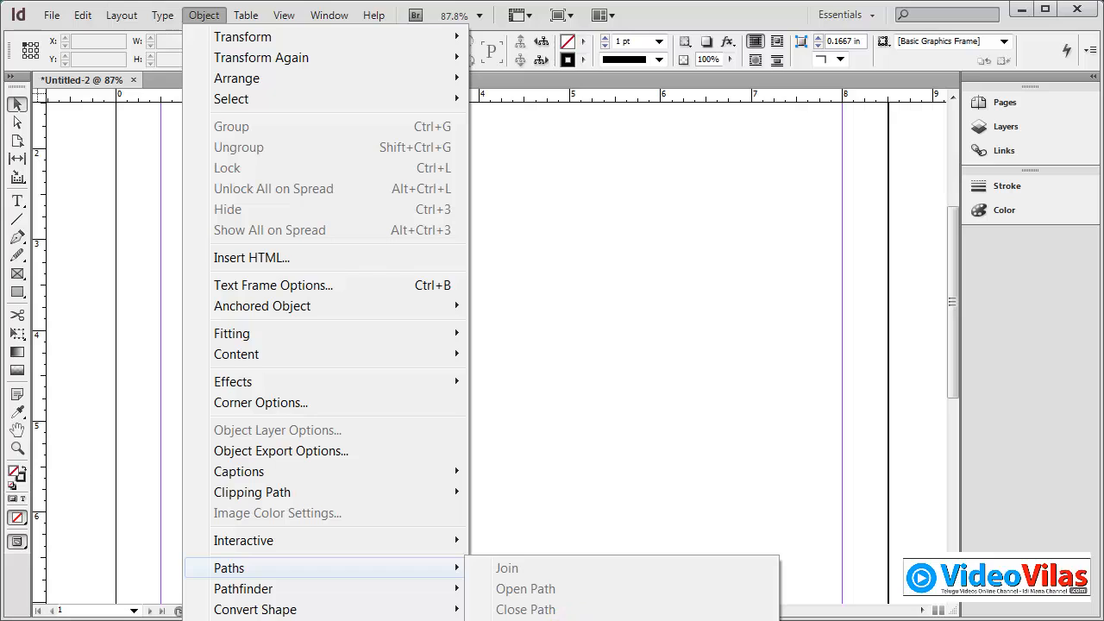
pyautogui.click(533, 446)
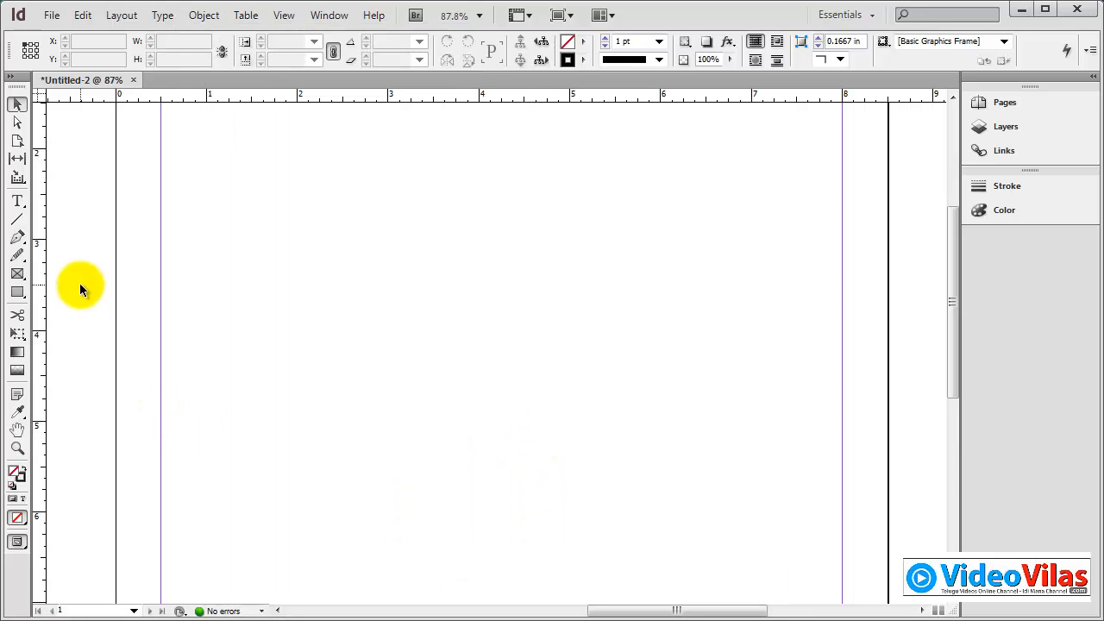
# Draw a rectangle about 2.46 by 1.82 in near the page's upper left and apply Open Path to it.
pyautogui.click(17, 292)
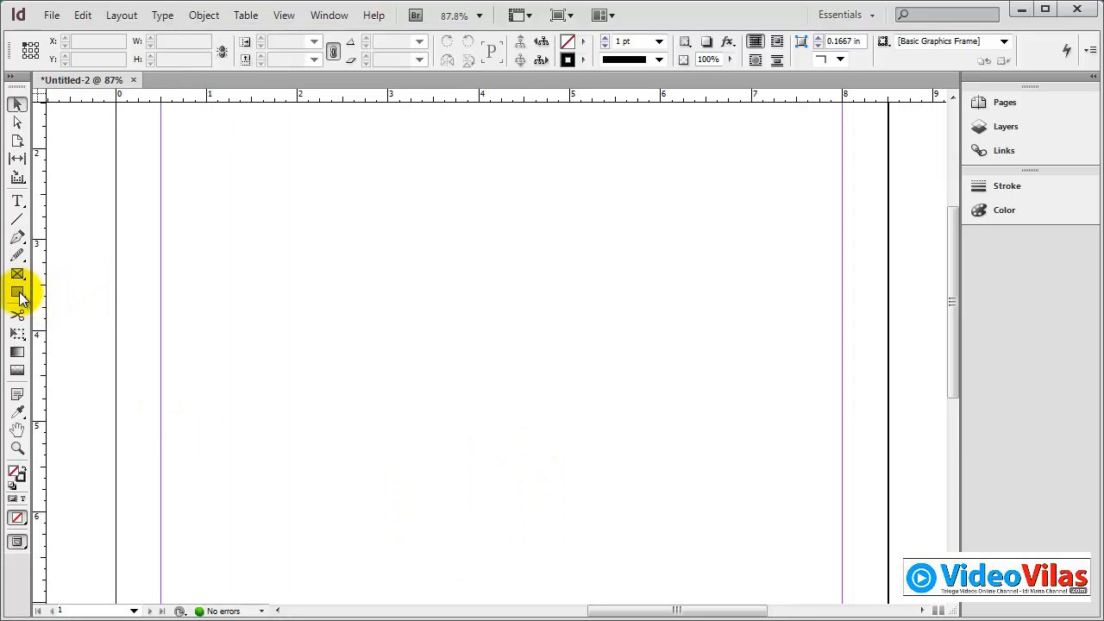
pyautogui.moveTo(261, 158); pyautogui.dragTo(484, 323)
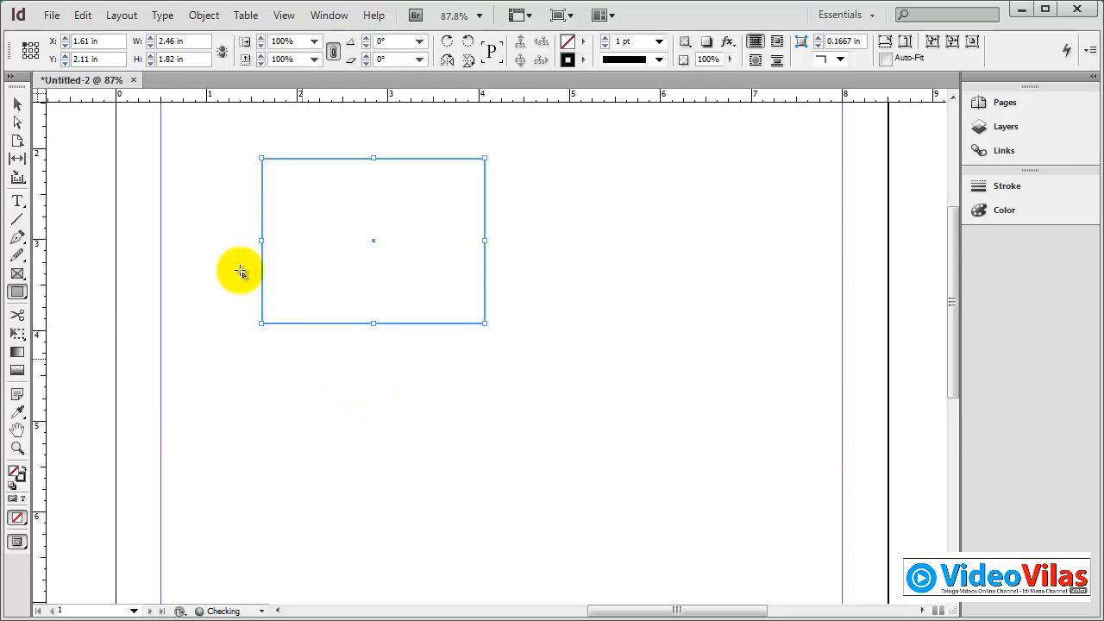
pyautogui.click(214, 15)
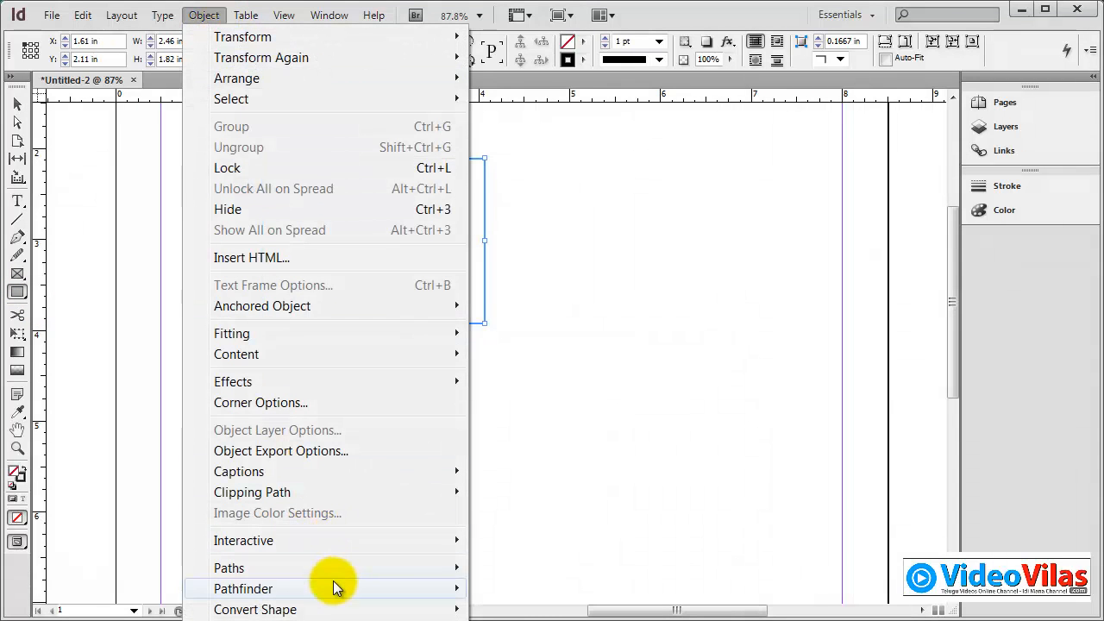
pyautogui.moveTo(333, 572)
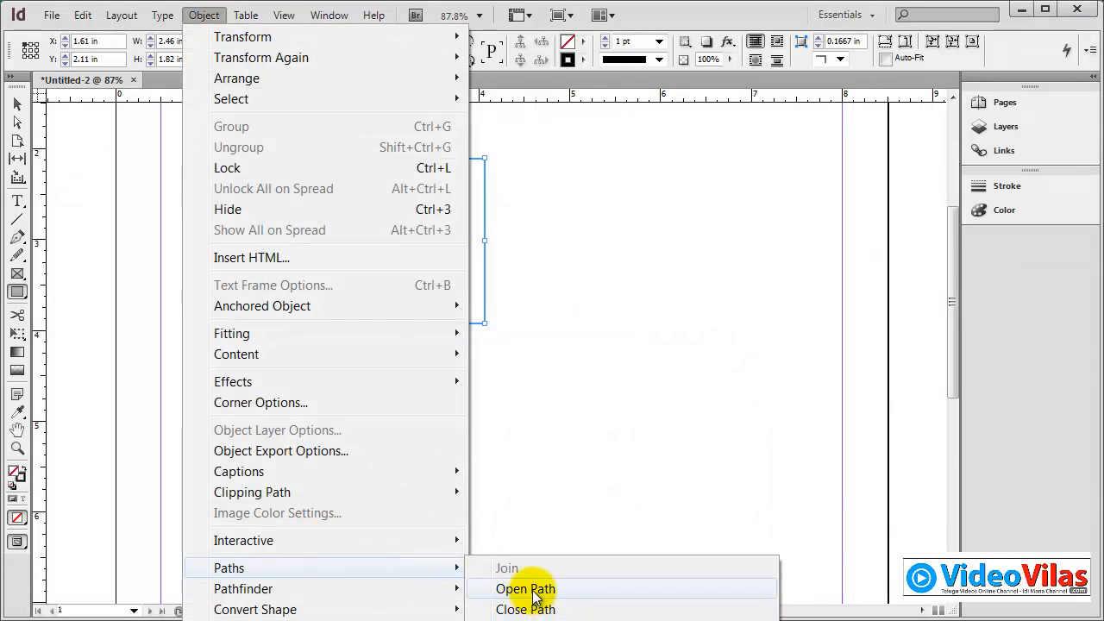
pyautogui.click(523, 590)
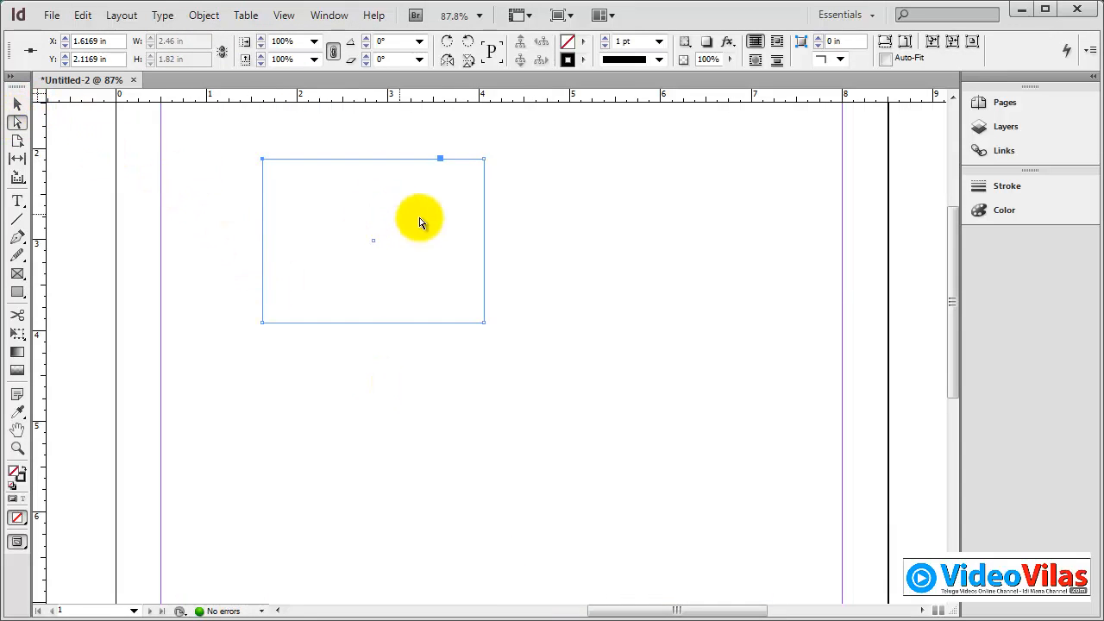
# Move the rectangle's upper-right anchor point outward and its lower-right one to about X 4.99, Y 4.09 in.
pyautogui.click(495, 172)
pyautogui.moveTo(486, 166); pyautogui.dragTo(515, 180)
pyautogui.moveTo(485, 325); pyautogui.dragTo(569, 340)
pyautogui.click(505, 335)
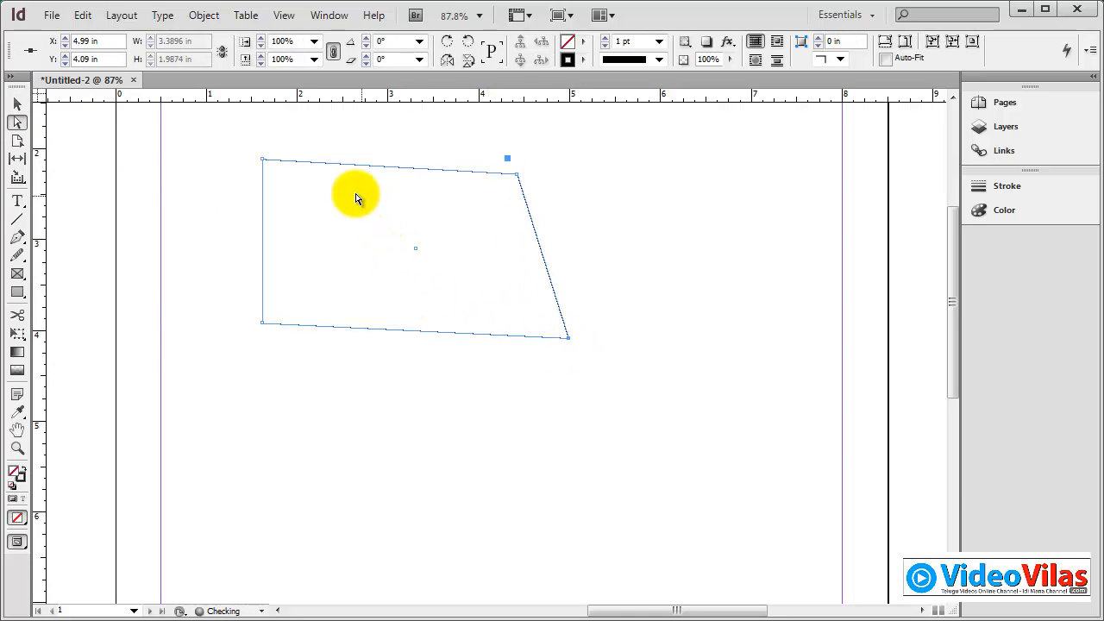
# Pull the two upper-left end points apart, to about X 2.31, Y 1.75 in and X 1.34, Y 2.56 in.
pyautogui.click(287, 147)
pyautogui.moveTo(263, 161); pyautogui.dragTo(325, 127)
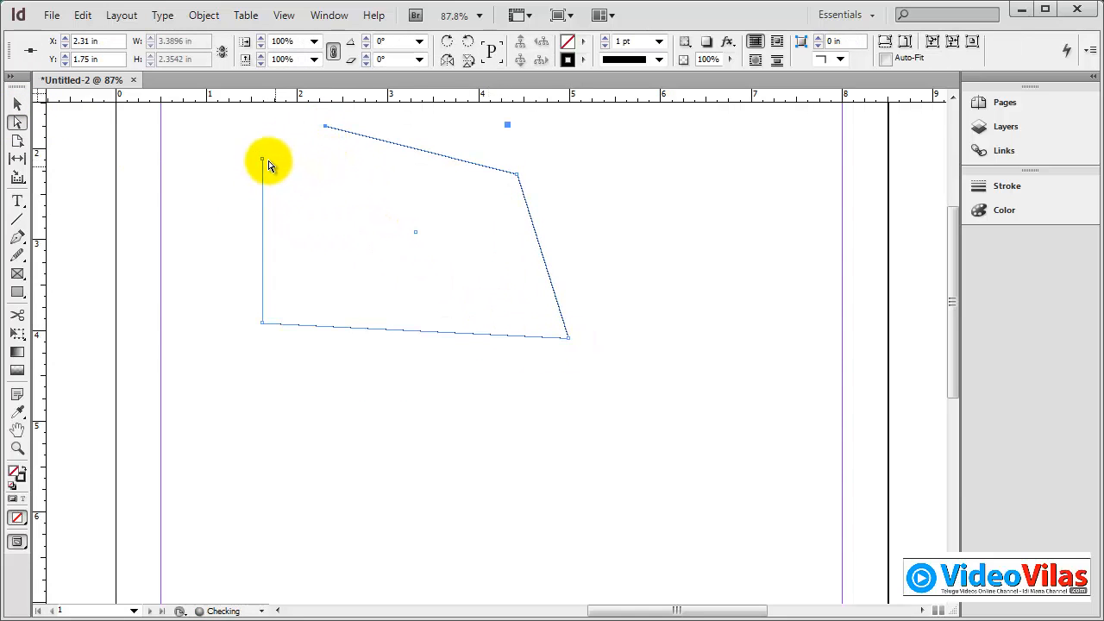
pyautogui.moveTo(264, 161); pyautogui.dragTo(237, 199)
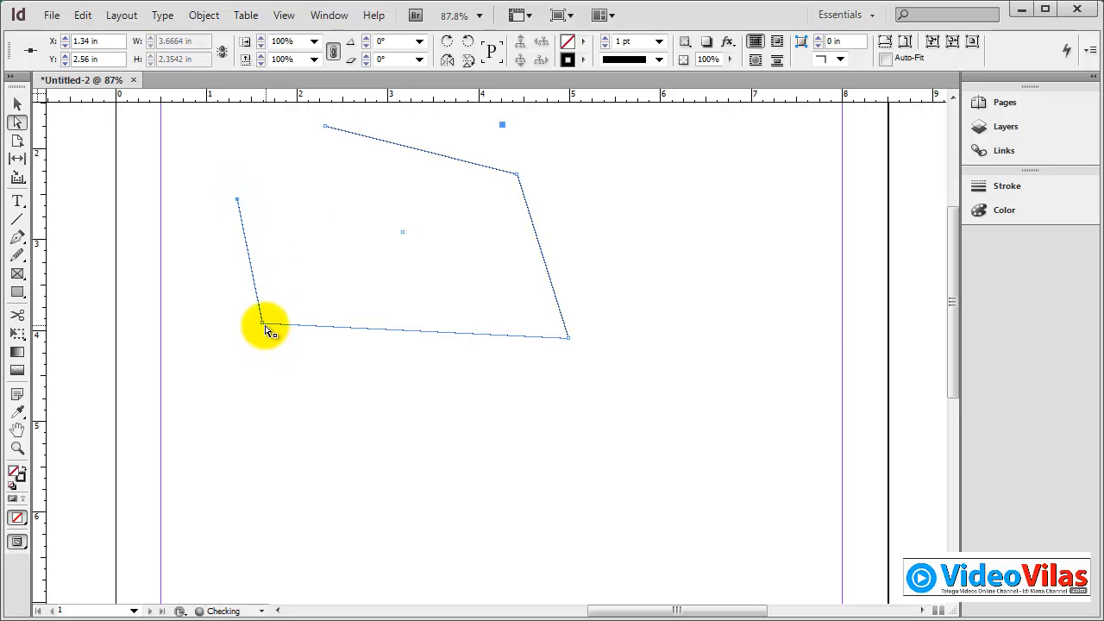
# Move the lower-left anchor to about X 1.45, Y 5.11 in, shift the right side down, and place the upper end point about X 2.33, Y 2.25 in.
pyautogui.moveTo(263, 328); pyautogui.dragTo(247, 429)
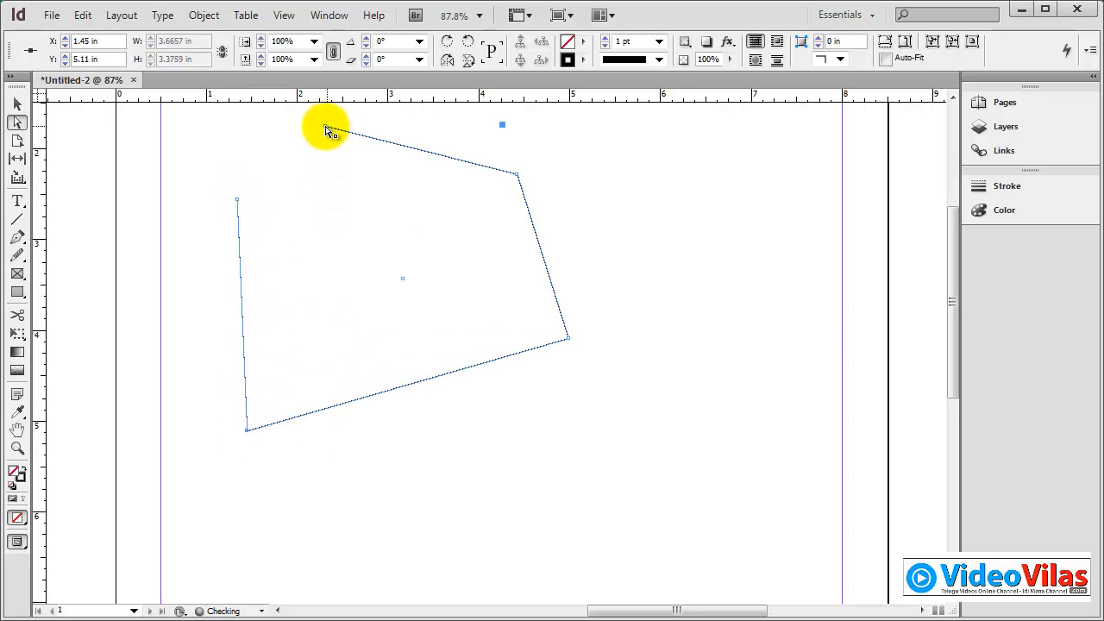
pyautogui.moveTo(327, 128); pyautogui.dragTo(276, 188)
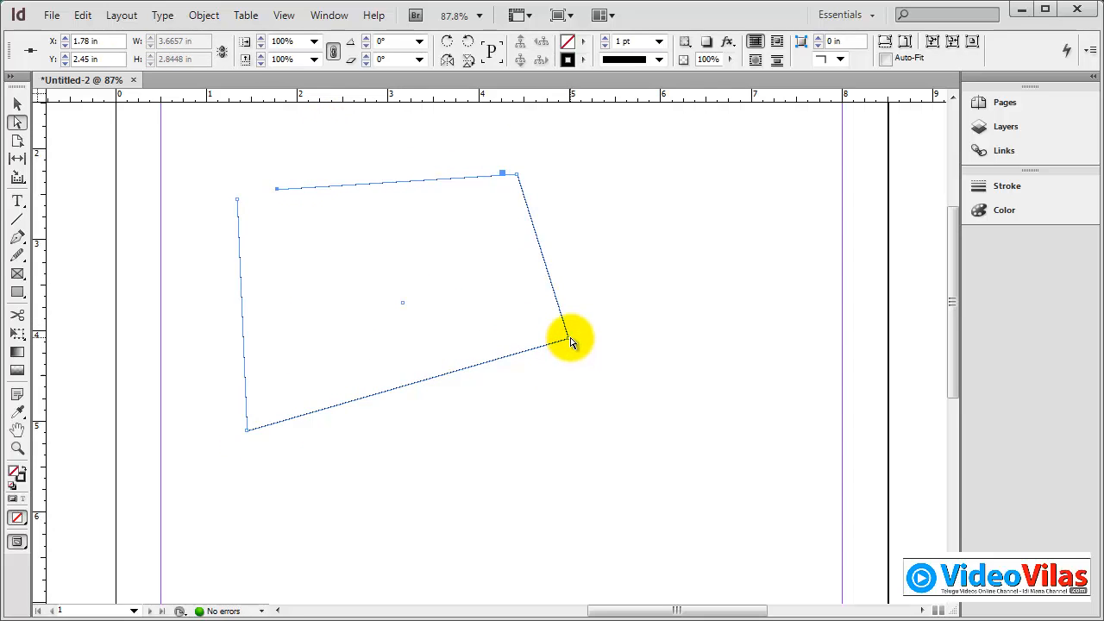
pyautogui.moveTo(568, 338); pyautogui.dragTo(593, 413)
pyautogui.click(551, 225)
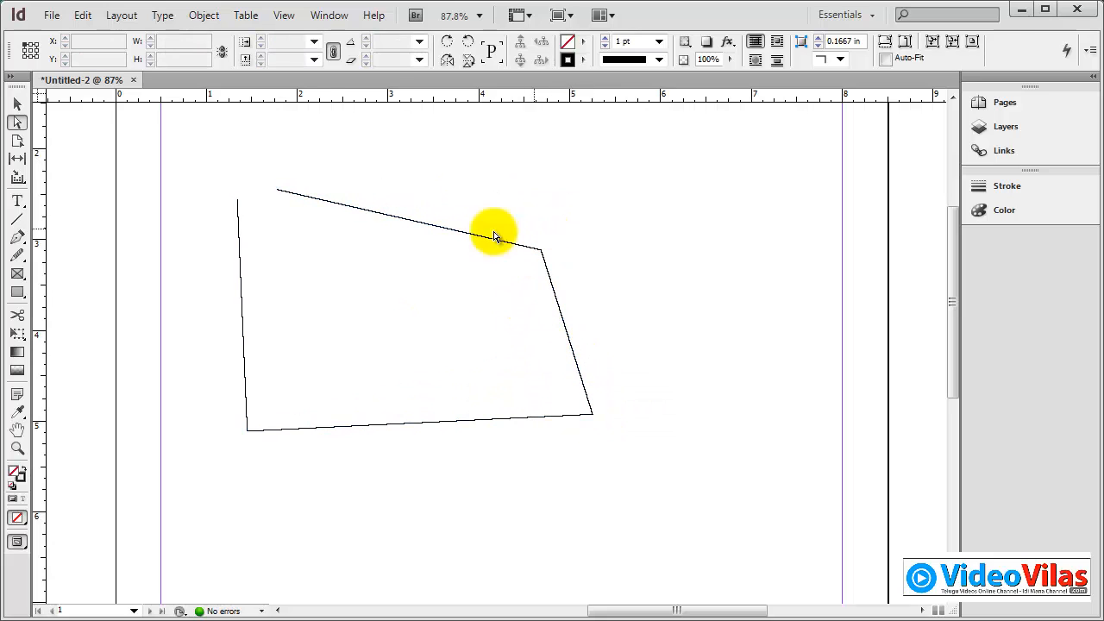
pyautogui.moveTo(278, 191); pyautogui.dragTo(328, 171)
# Set the open path's stroke weight to 5 pt and select the whole path as an object.
pyautogui.click(659, 41)
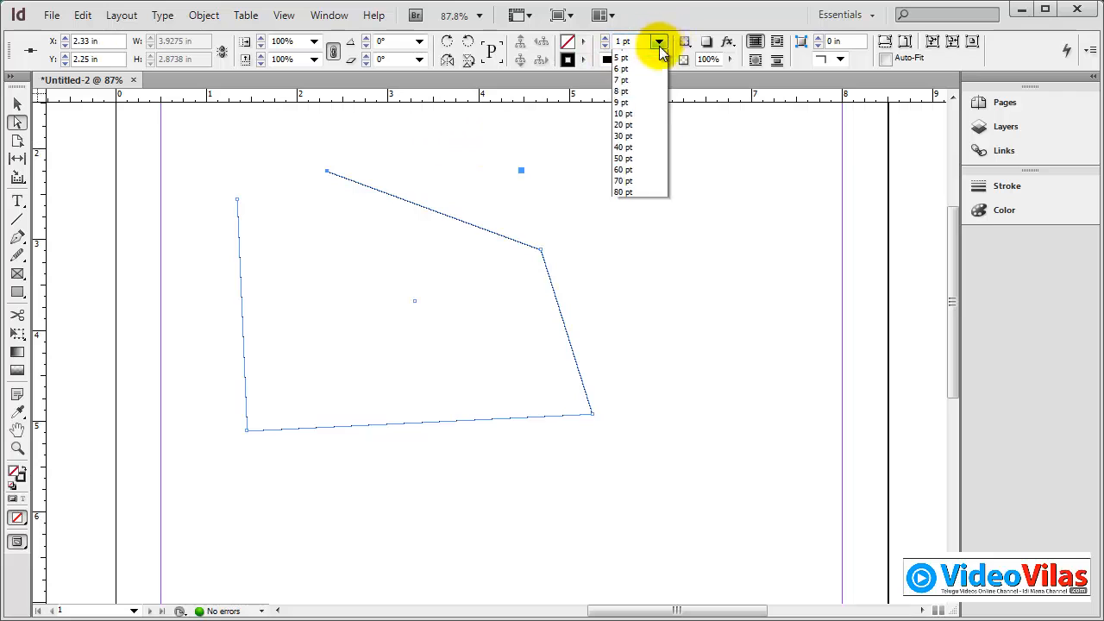
pyautogui.click(652, 146)
pyautogui.click(16, 106)
pyautogui.click(213, 134)
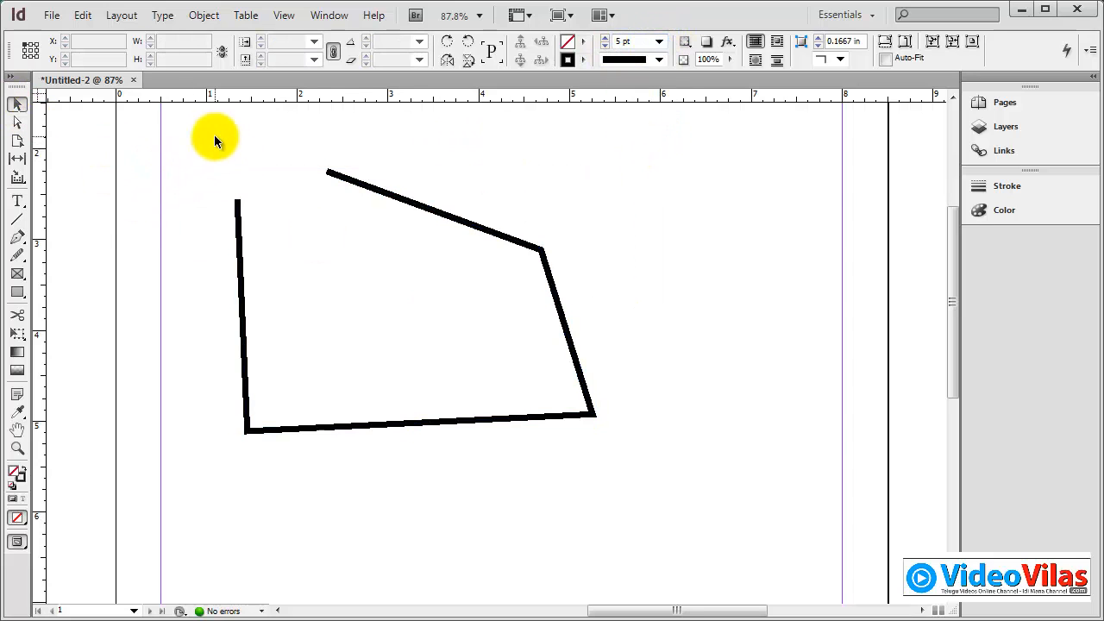
pyautogui.click(358, 313)
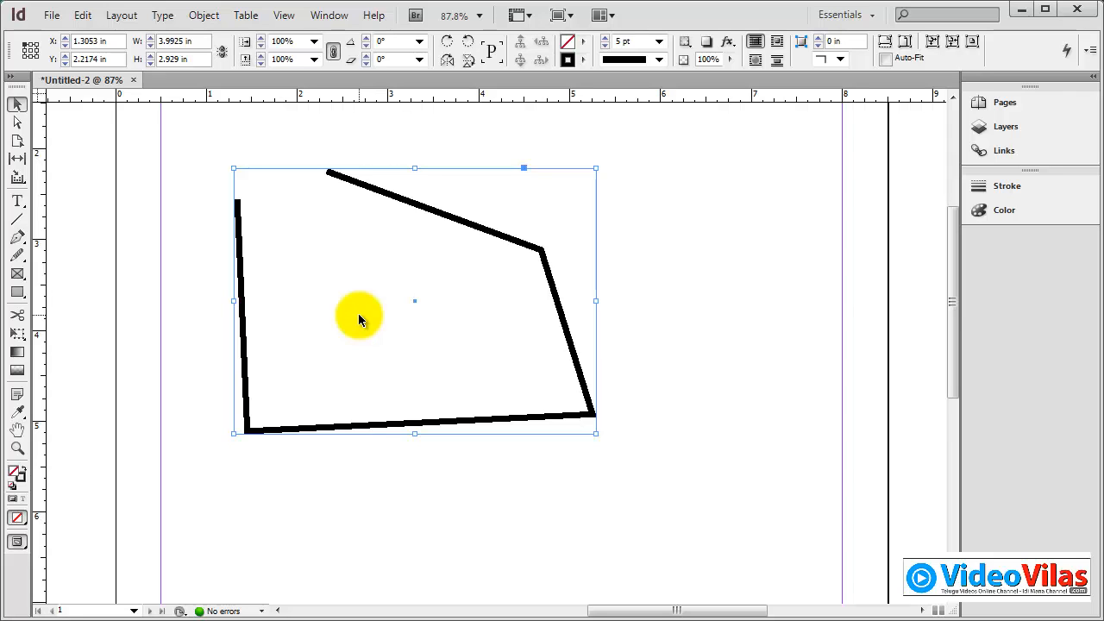
pyautogui.click(206, 16)
pyautogui.moveTo(314, 569)
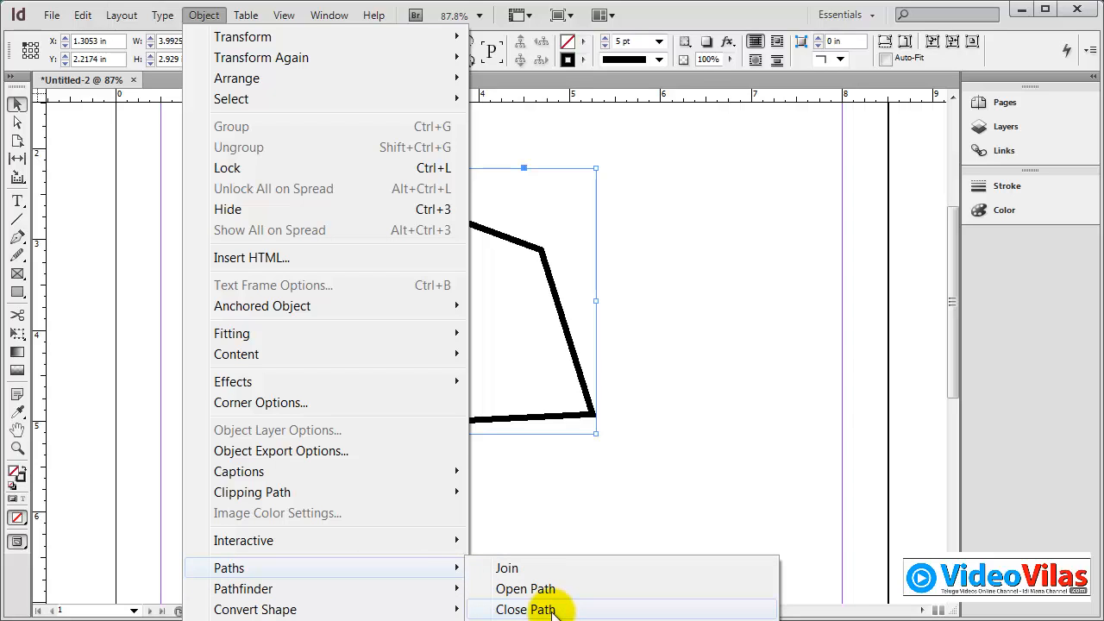
pyautogui.click(631, 388)
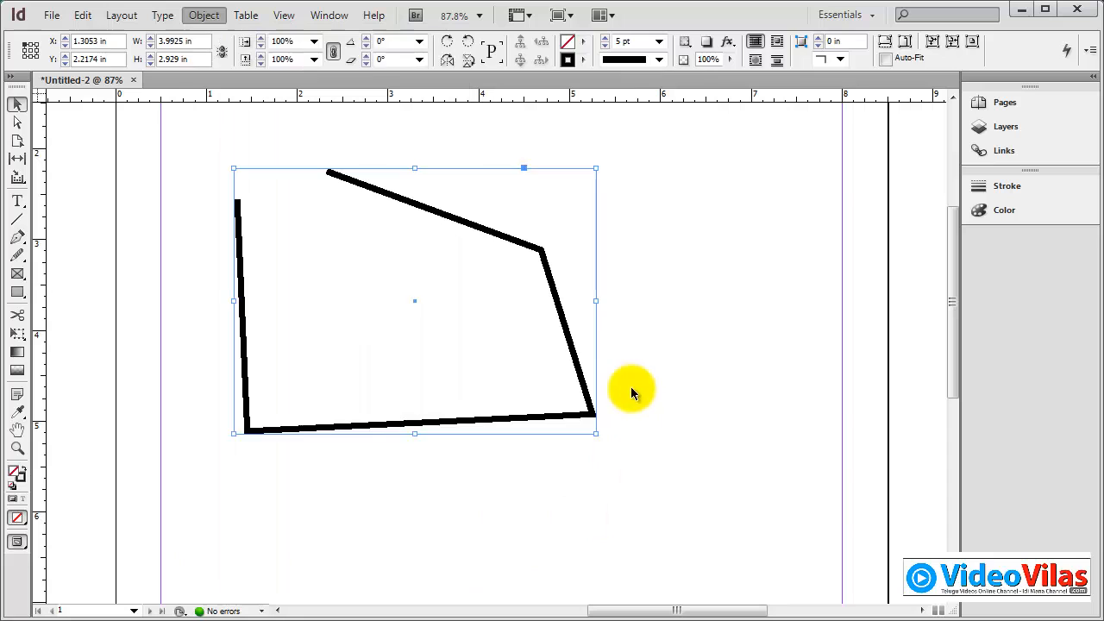
pyautogui.click(332, 175)
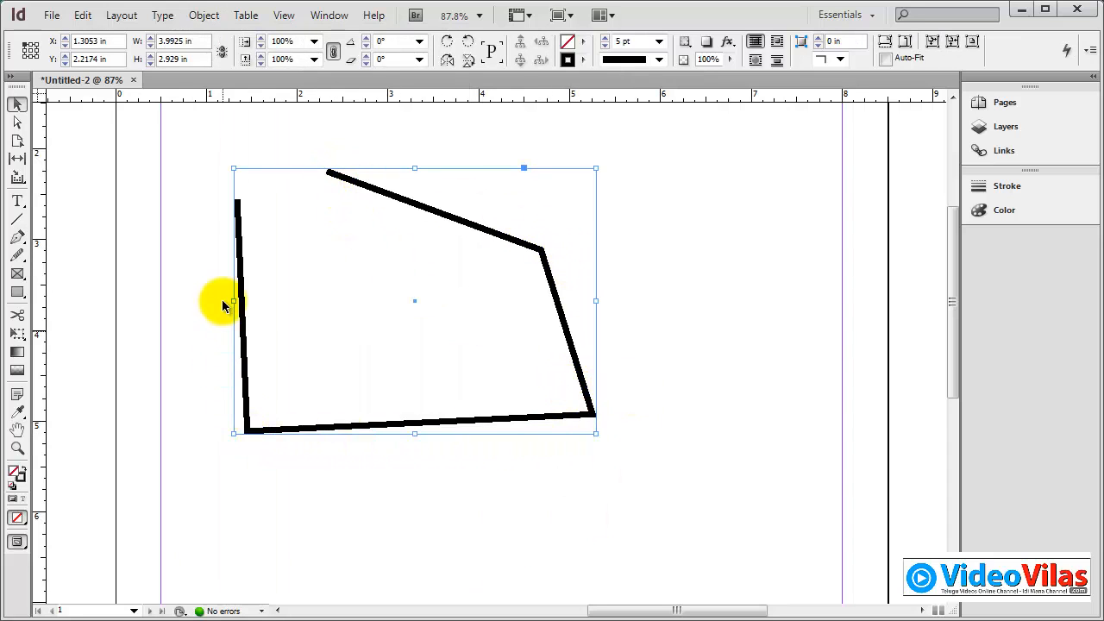
pyautogui.click(207, 16)
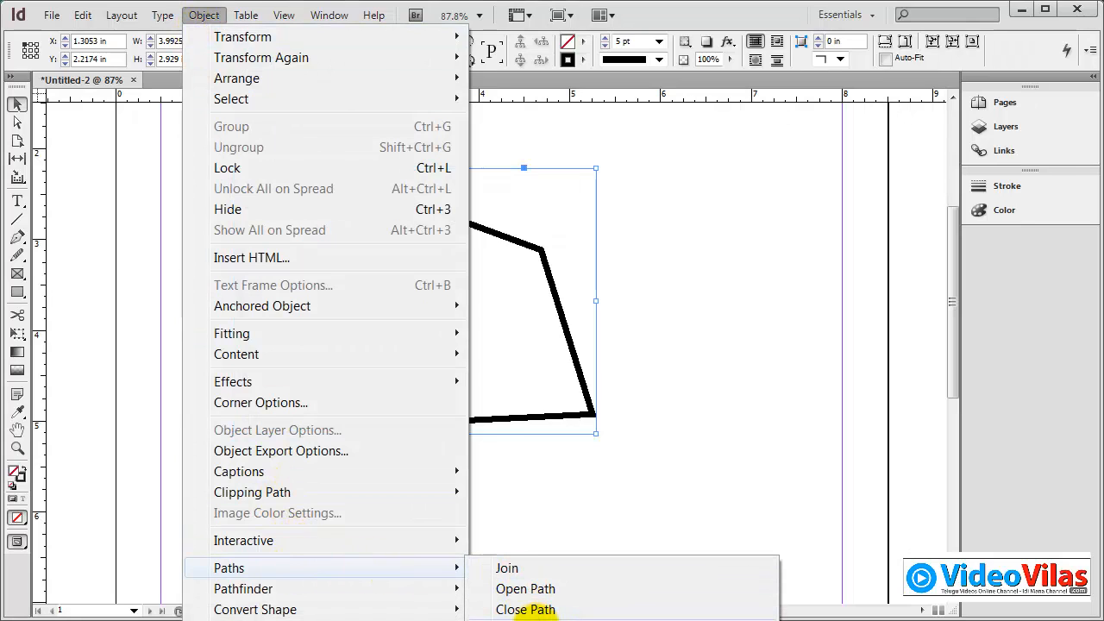
pyautogui.click(525, 608)
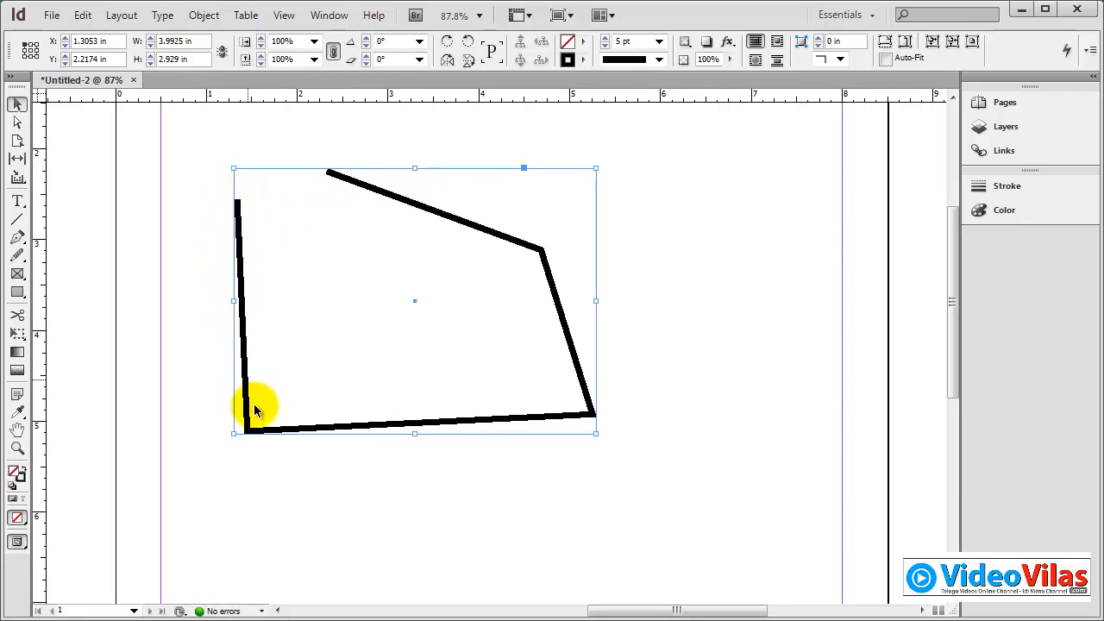
pyautogui.click(17, 201)
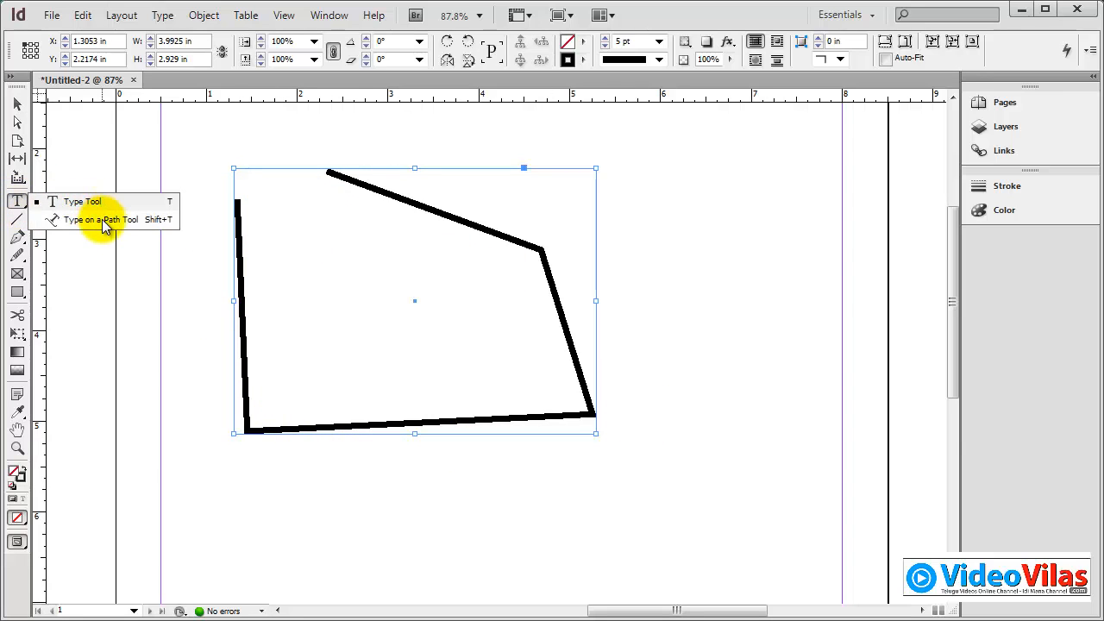
pyautogui.click(17, 201)
pyautogui.click(17, 104)
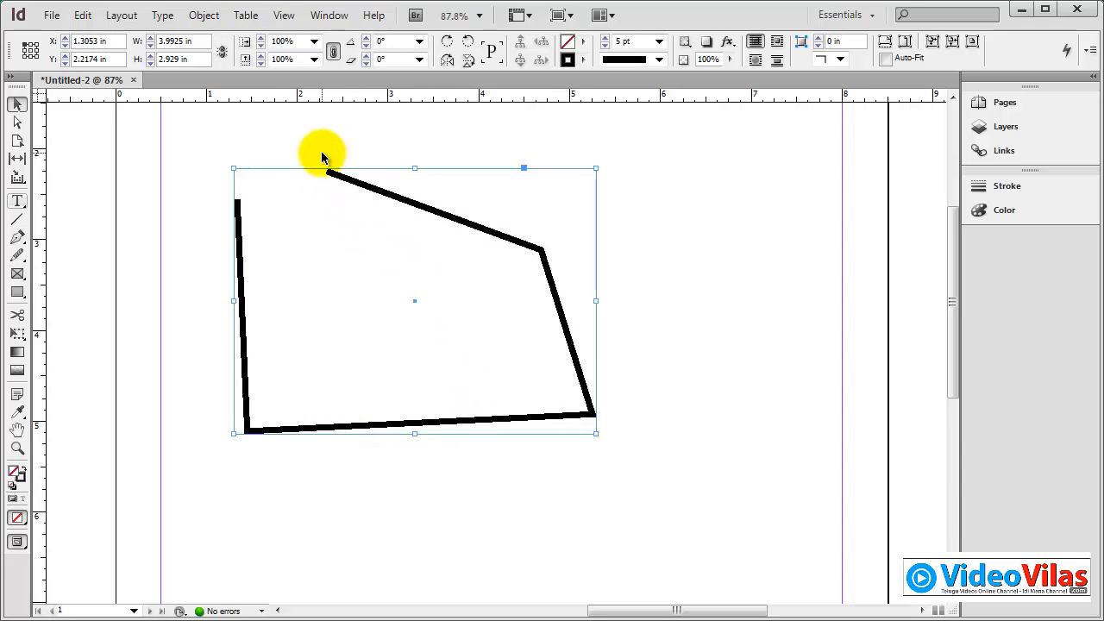
# Join the open path's two end points with Close Path and deselect the shape.
pyautogui.click(203, 15)
pyautogui.moveTo(289, 574)
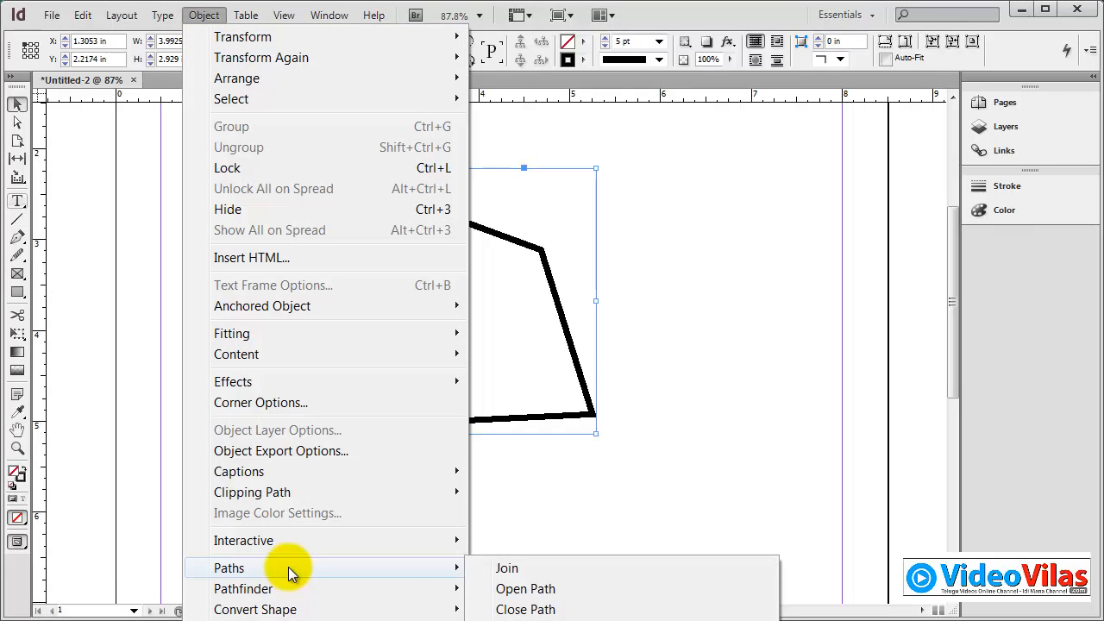
pyautogui.click(522, 609)
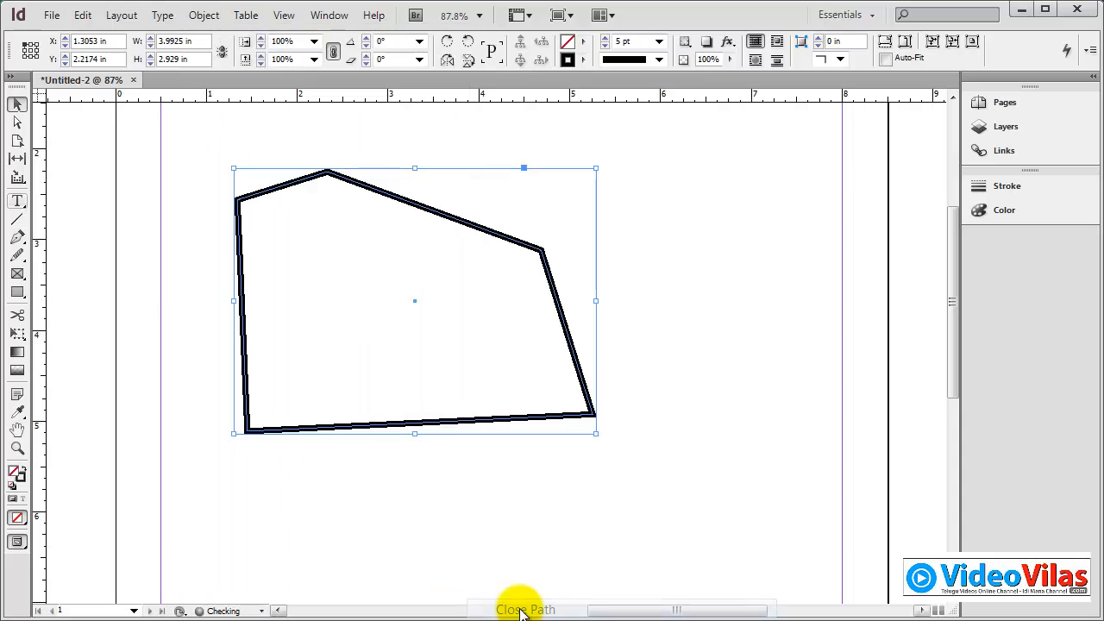
pyautogui.click(642, 281)
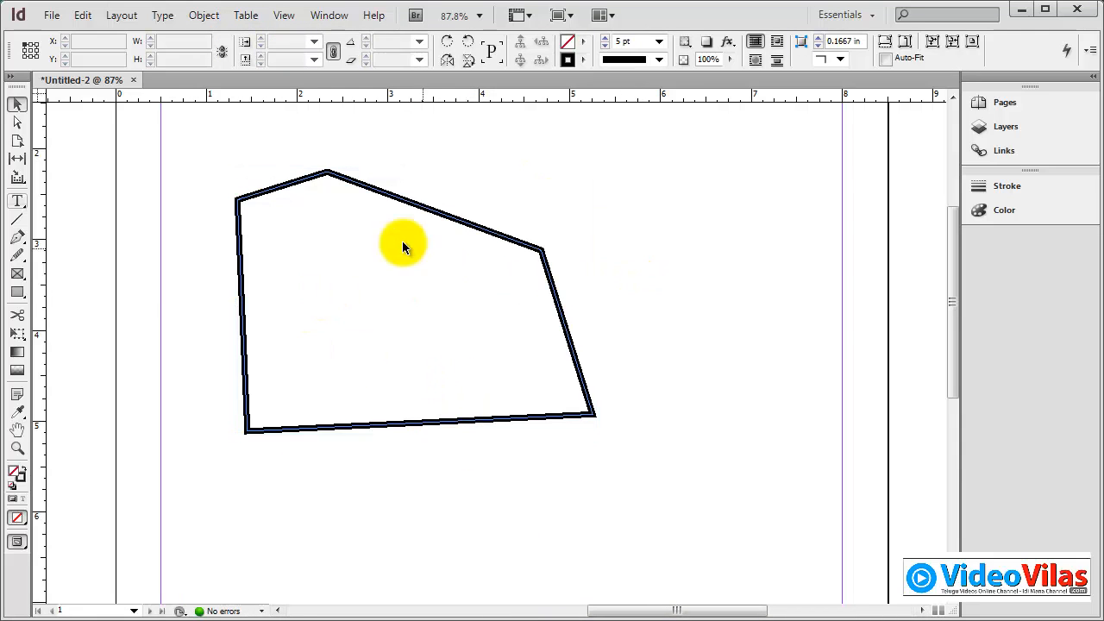
# Select the closed five-sided shape and delete it from the page.
pyautogui.moveTo(302, 148); pyautogui.dragTo(388, 284)
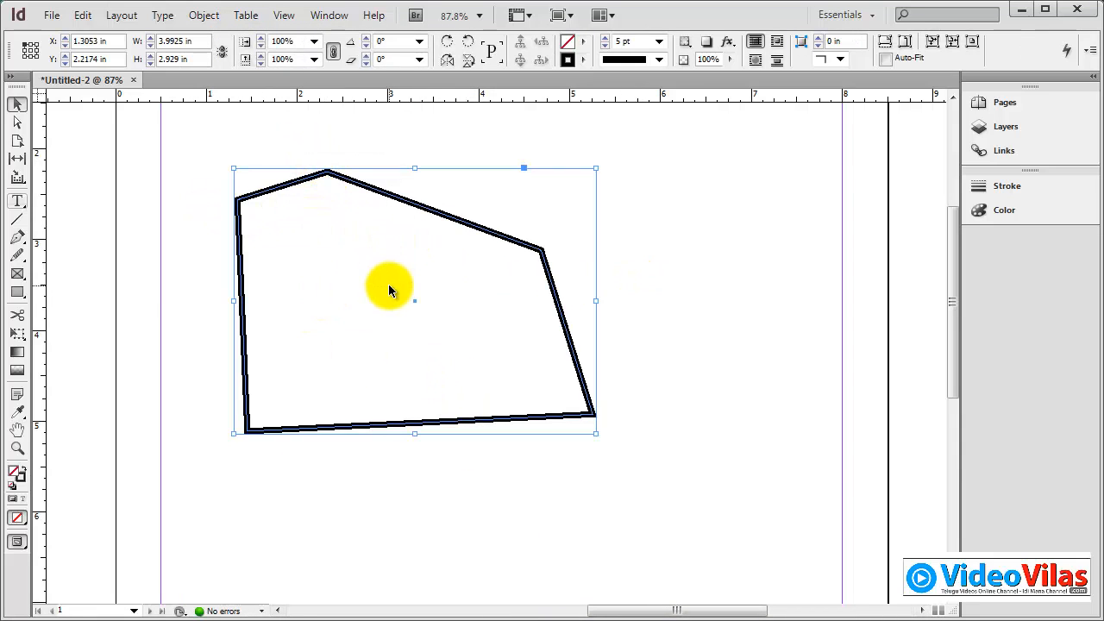
pyautogui.press('Delete')
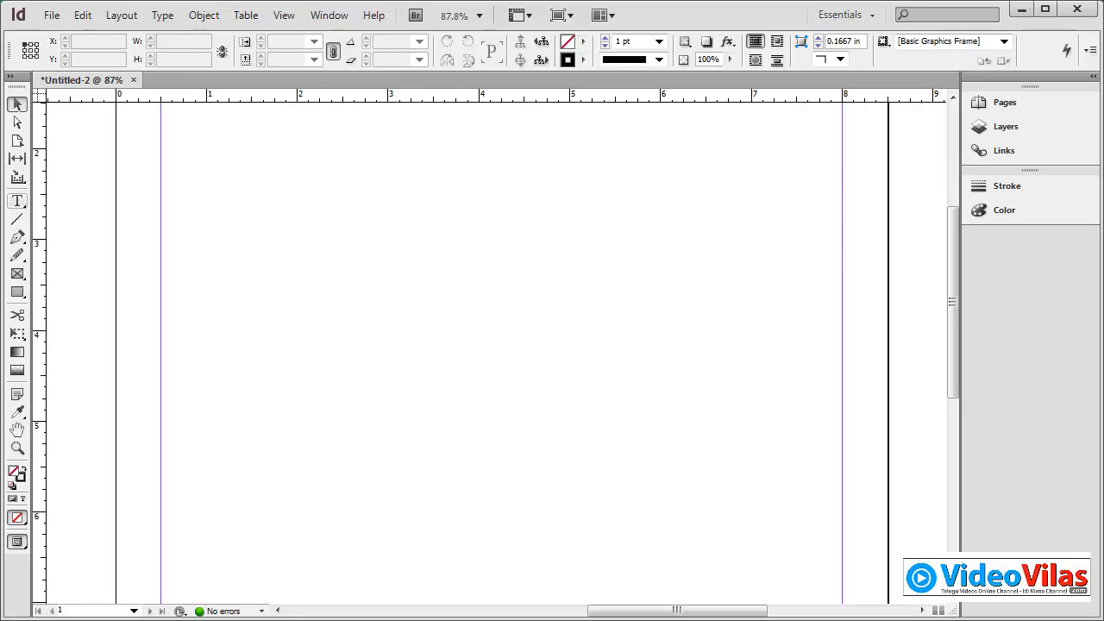
# Draw two separate slanted lines that lean toward each other at the top, about 3.05 in and 3.26 in long.
pyautogui.click(17, 221)
pyautogui.moveTo(276, 440); pyautogui.dragTo(350, 173)
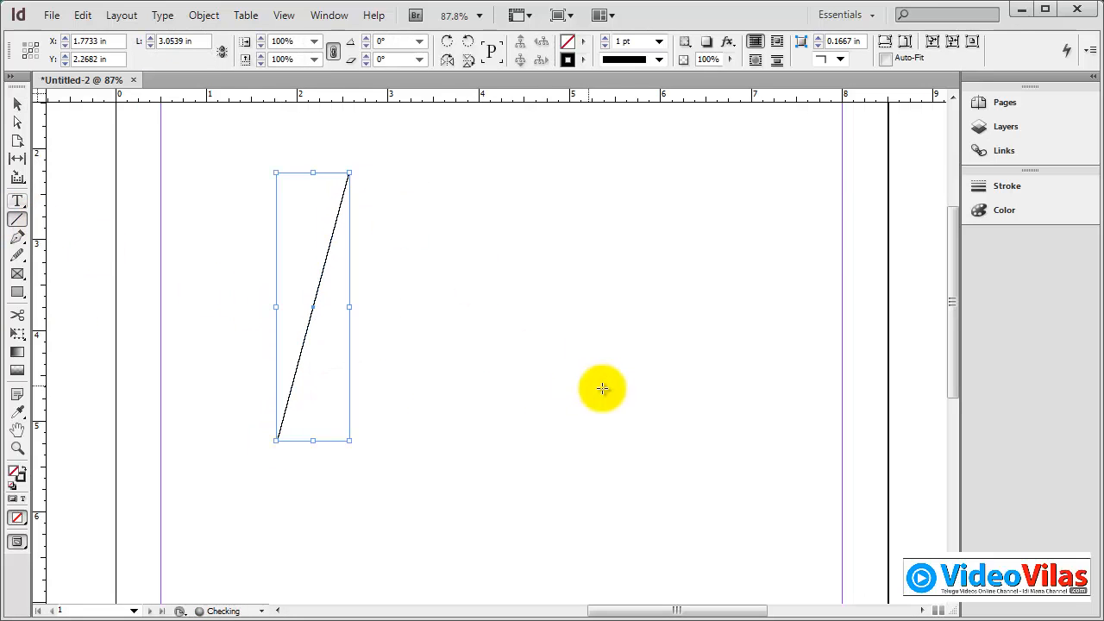
pyautogui.moveTo(659, 441); pyautogui.dragTo(599, 151)
# Set the stroke weight of both slanted lines to 3 pt and deselect them.
pyautogui.click(17, 103)
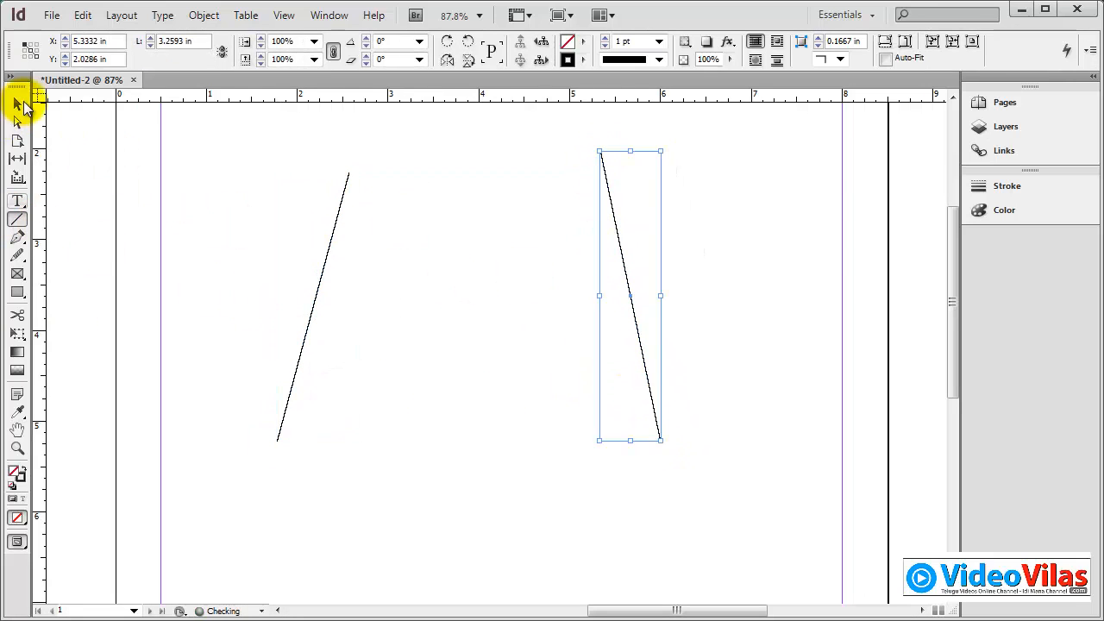
pyautogui.moveTo(311, 175); pyautogui.dragTo(656, 347)
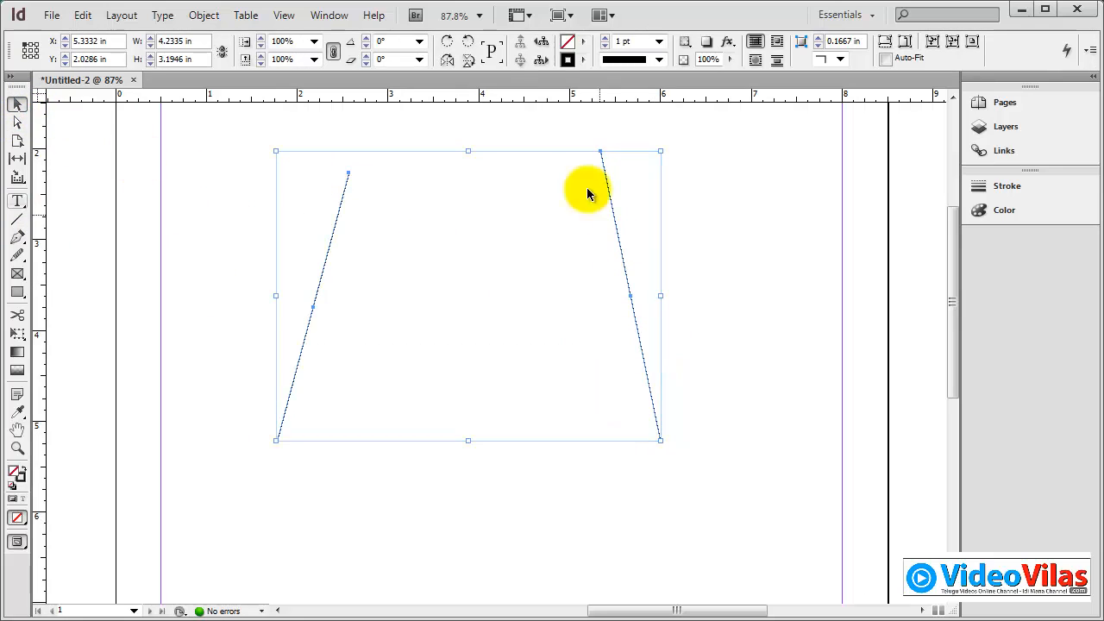
pyautogui.click(660, 42)
pyautogui.click(643, 122)
pyautogui.click(272, 145)
# Try to turn the two separate lines into a closed path with Close Path and dismiss the alert.
pyautogui.moveTo(227, 121); pyautogui.dragTo(727, 510)
pyautogui.click(200, 15)
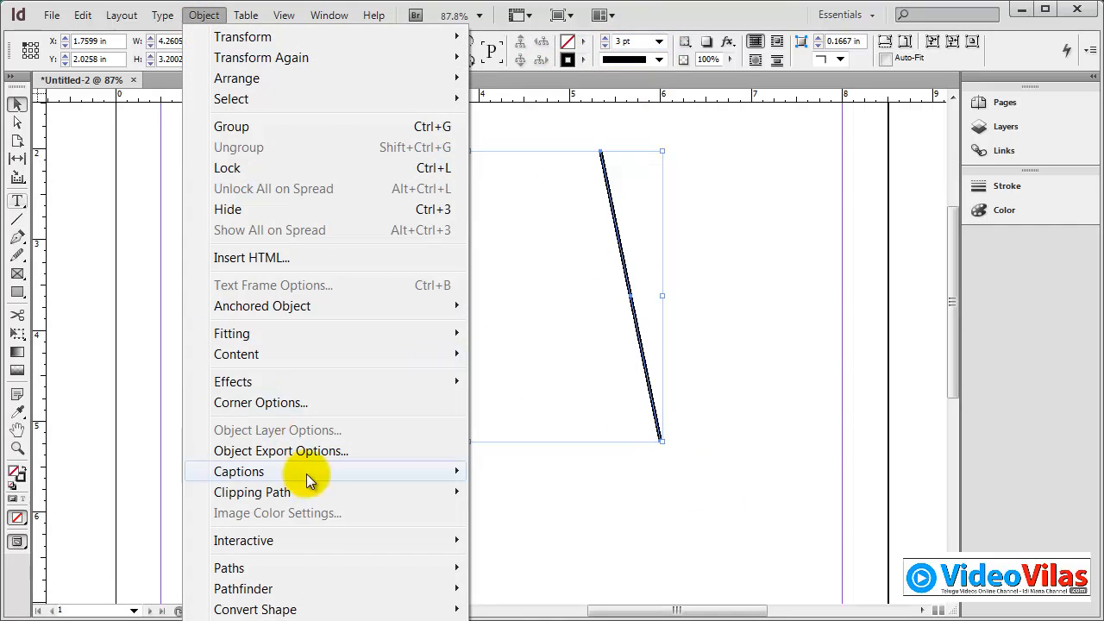
pyautogui.moveTo(407, 571)
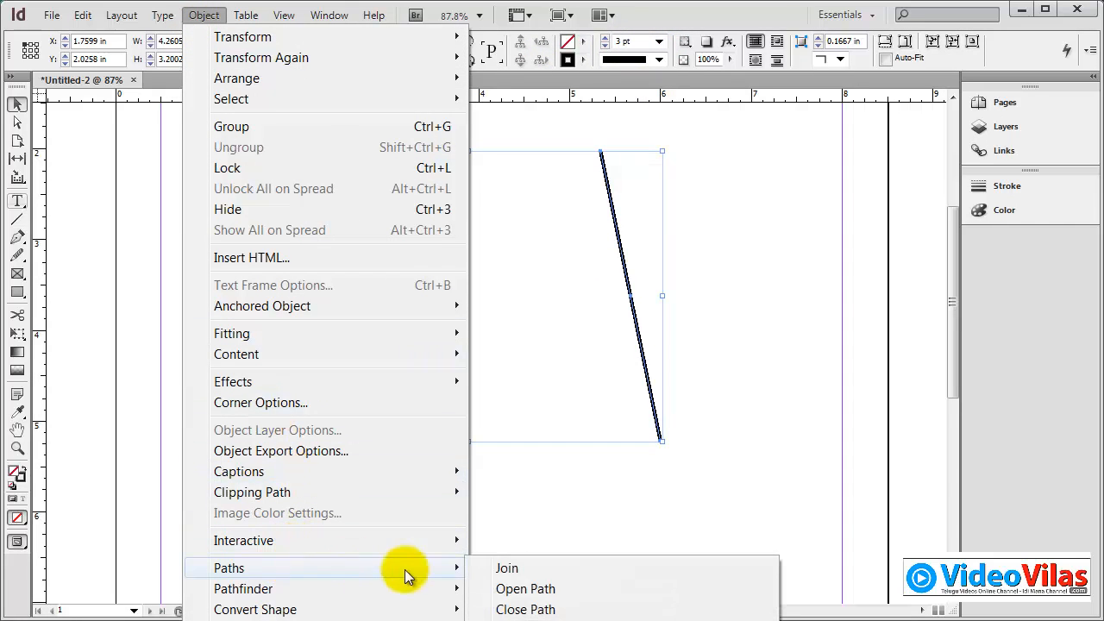
pyautogui.click(523, 608)
pyautogui.moveTo(411, 333); pyautogui.dragTo(537, 285)
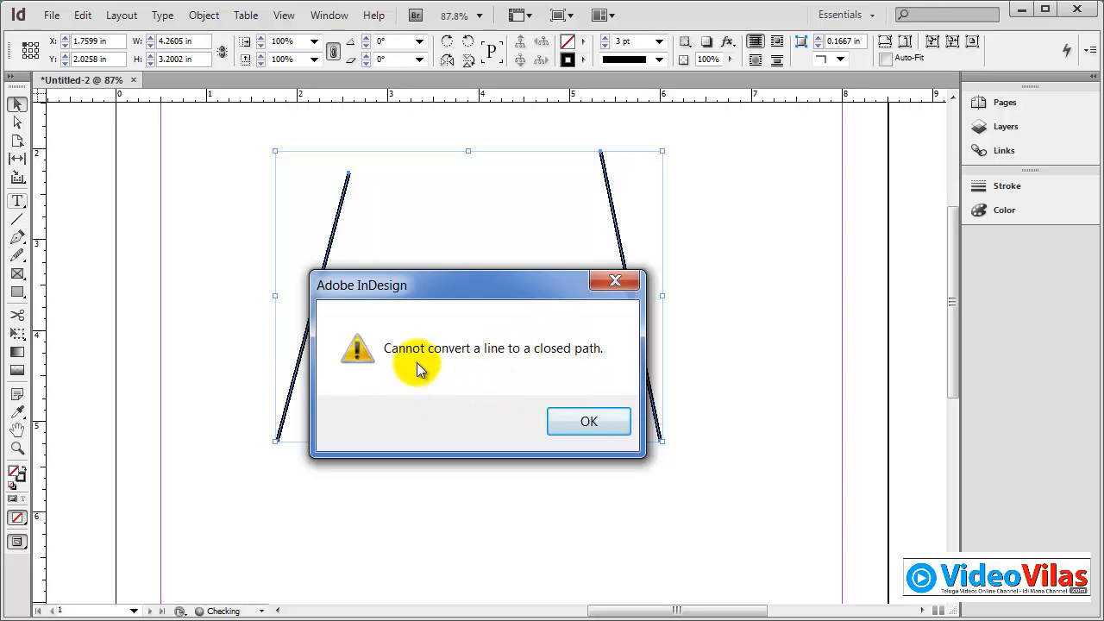
pyautogui.click(587, 423)
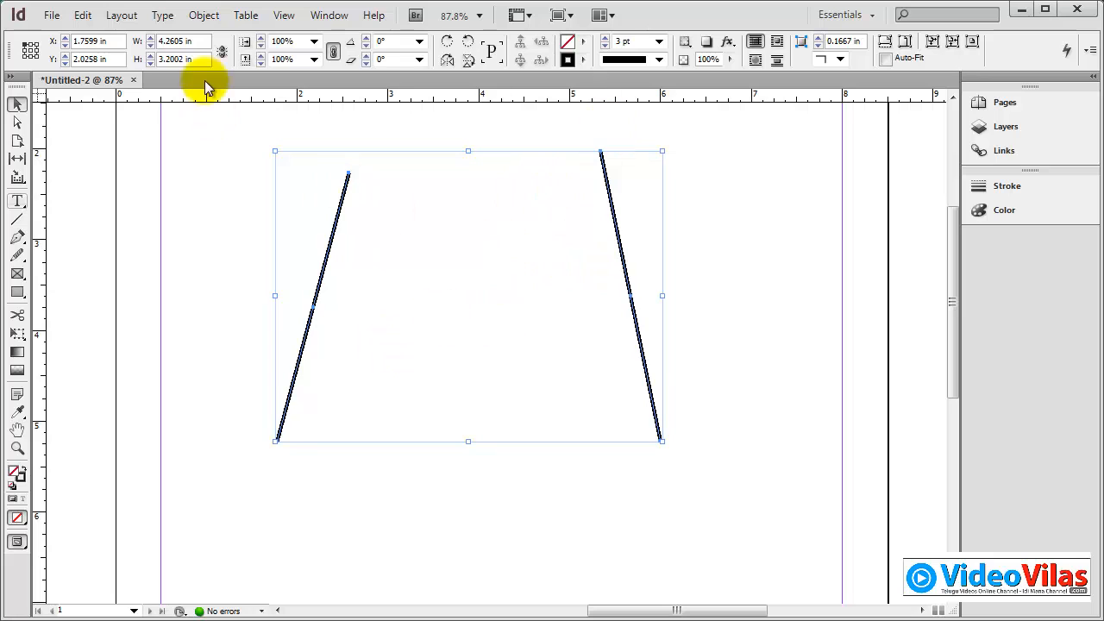
# Connect the upper ends of the two slanted lines with the Join path command and deselect the result.
pyautogui.click(205, 17)
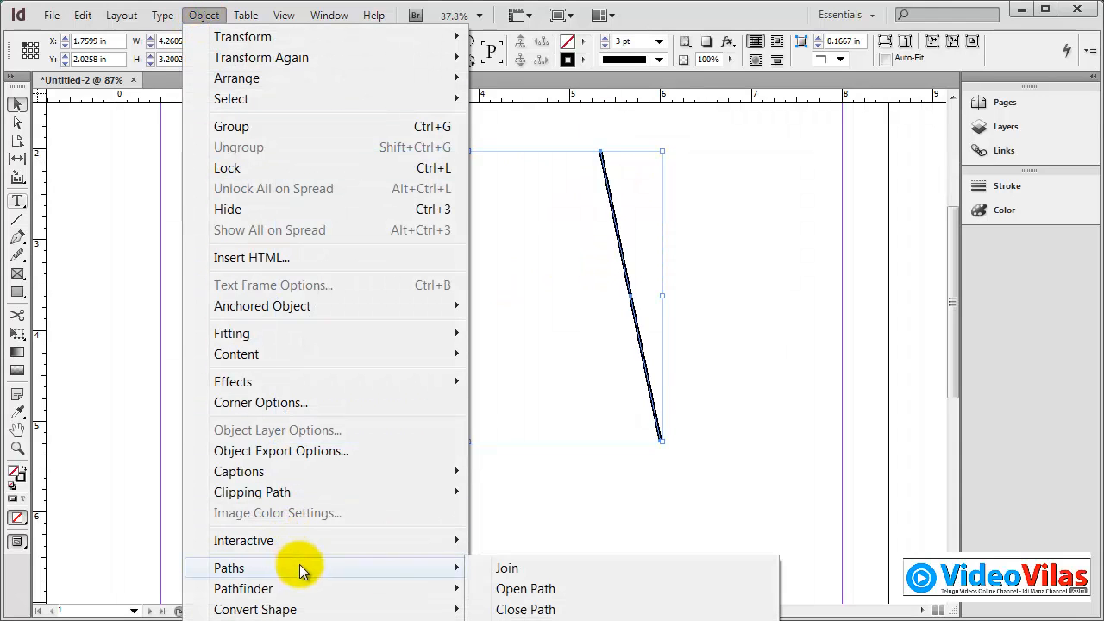
pyautogui.click(495, 569)
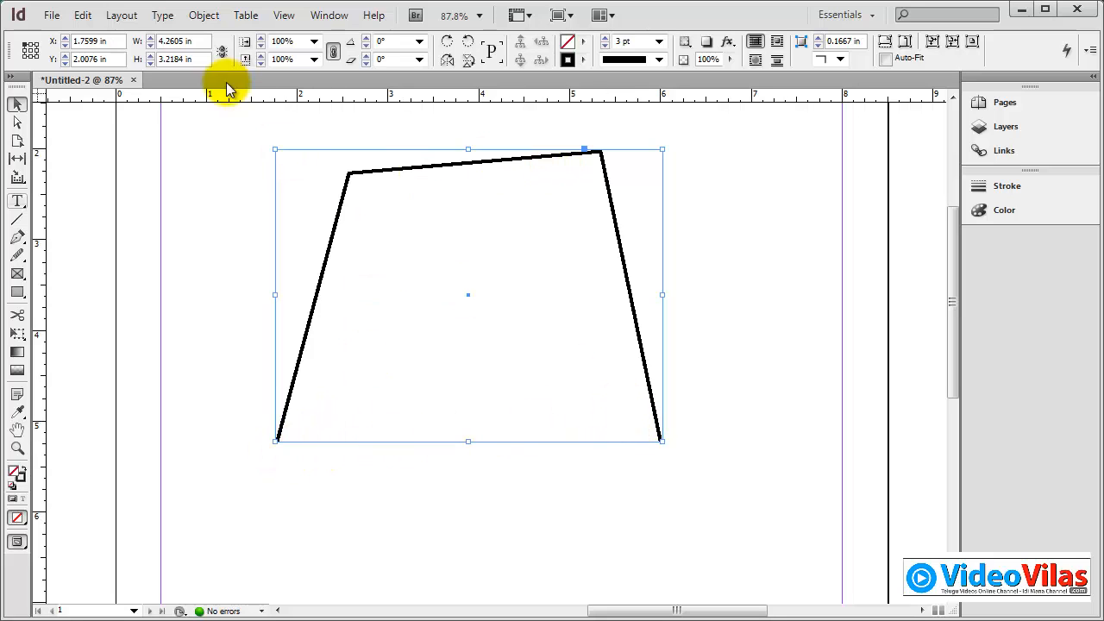
pyautogui.click(210, 249)
# Apply Join to the three-sided open path to connect its two lower ends, and deselect the shape.
pyautogui.moveTo(247, 190); pyautogui.dragTo(404, 340)
pyautogui.click(207, 15)
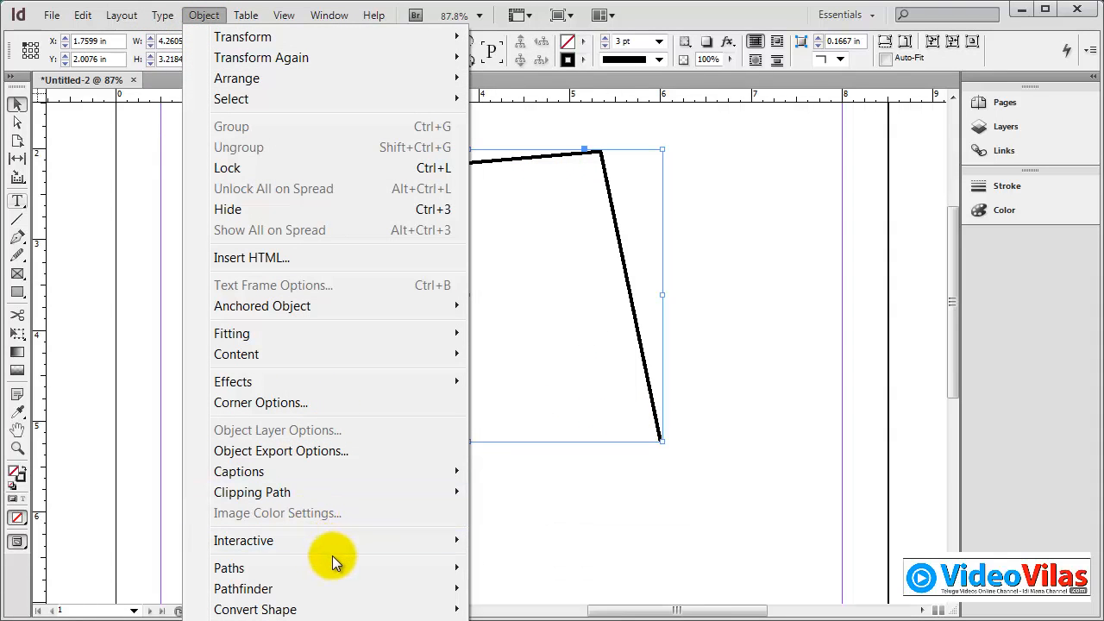
pyautogui.moveTo(344, 566)
pyautogui.click(534, 572)
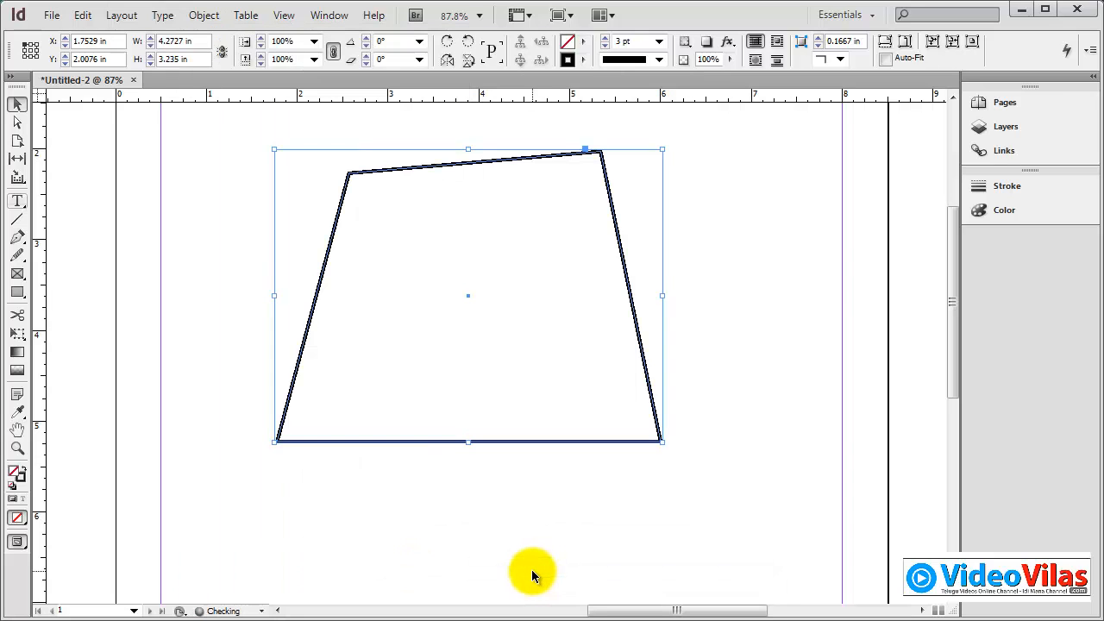
pyautogui.click(455, 513)
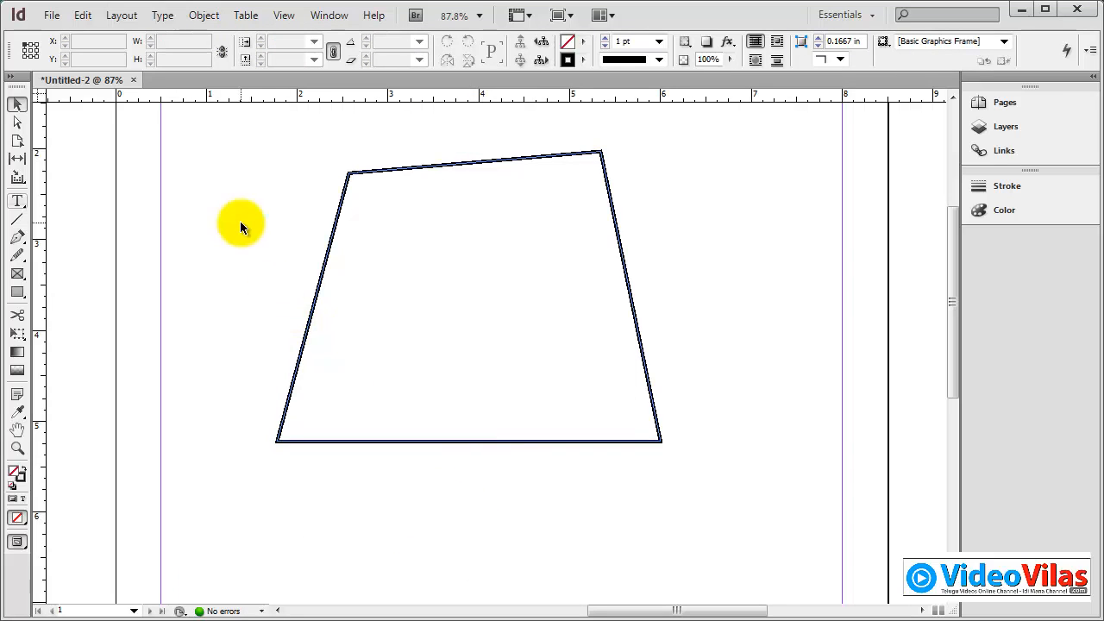
# Check the path commands offered for the closed four-sided shape and delete it from the page.
pyautogui.moveTo(240, 221); pyautogui.dragTo(519, 477)
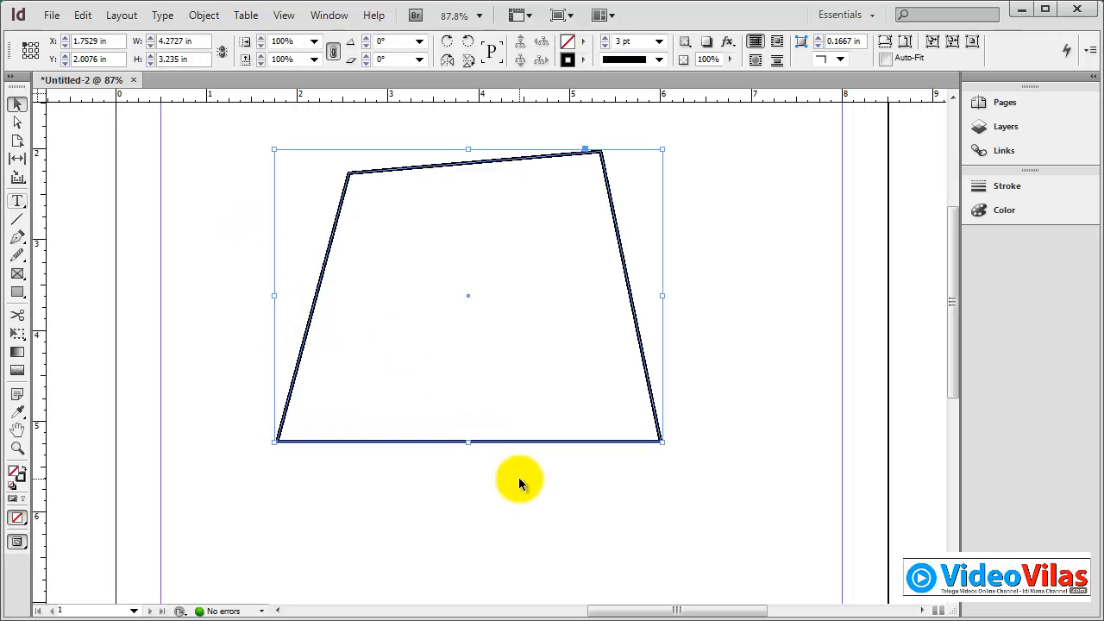
pyautogui.click(204, 14)
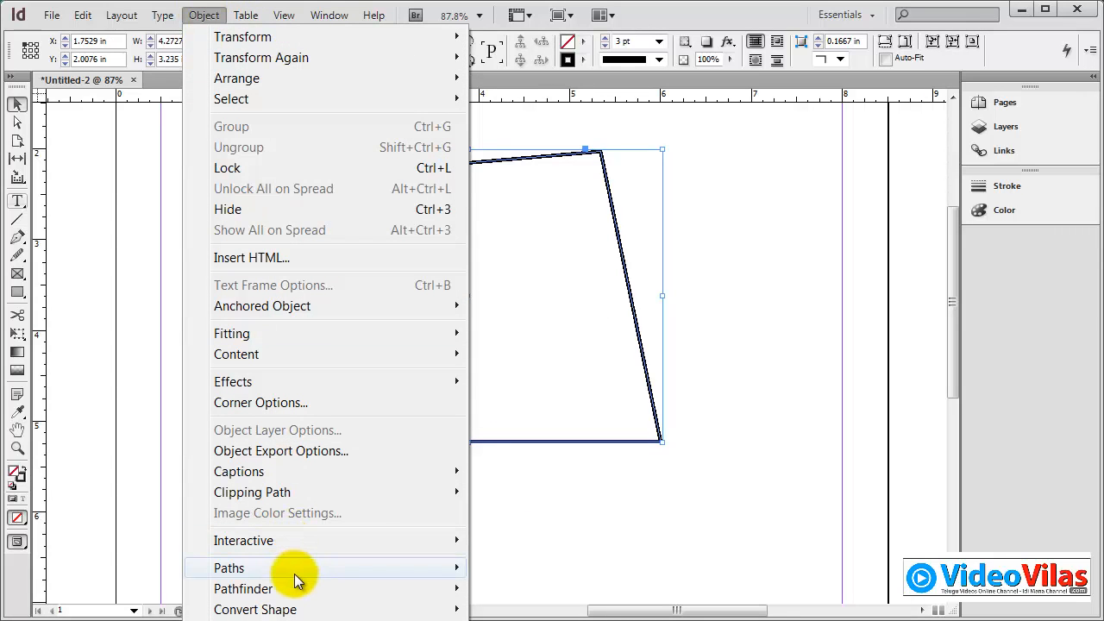
pyautogui.moveTo(295, 581)
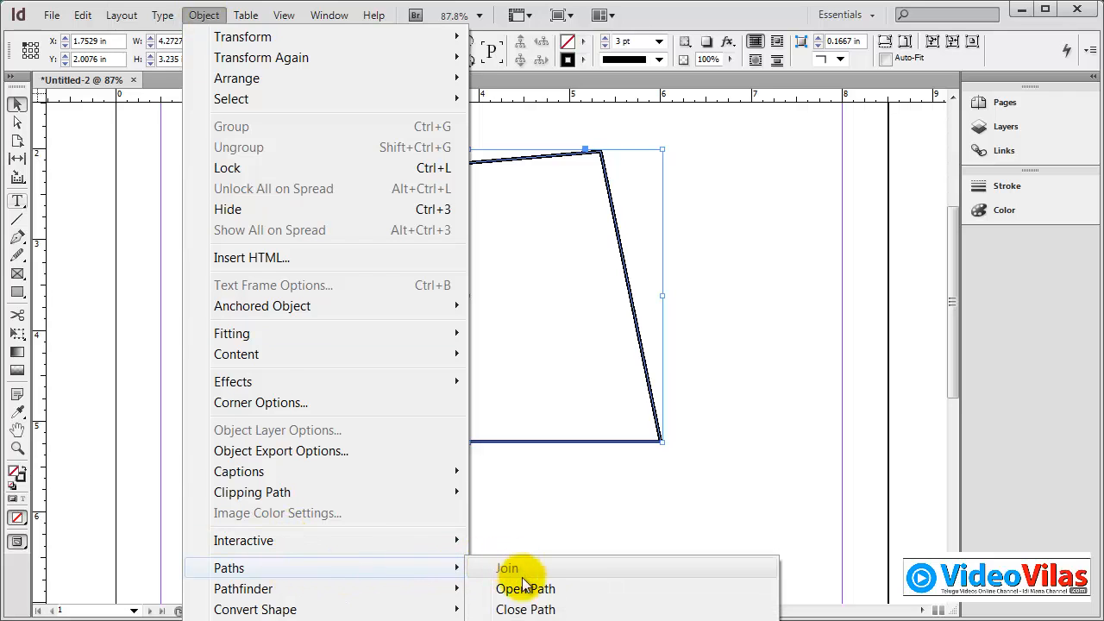
pyautogui.moveTo(723, 307); pyautogui.dragTo(586, 452)
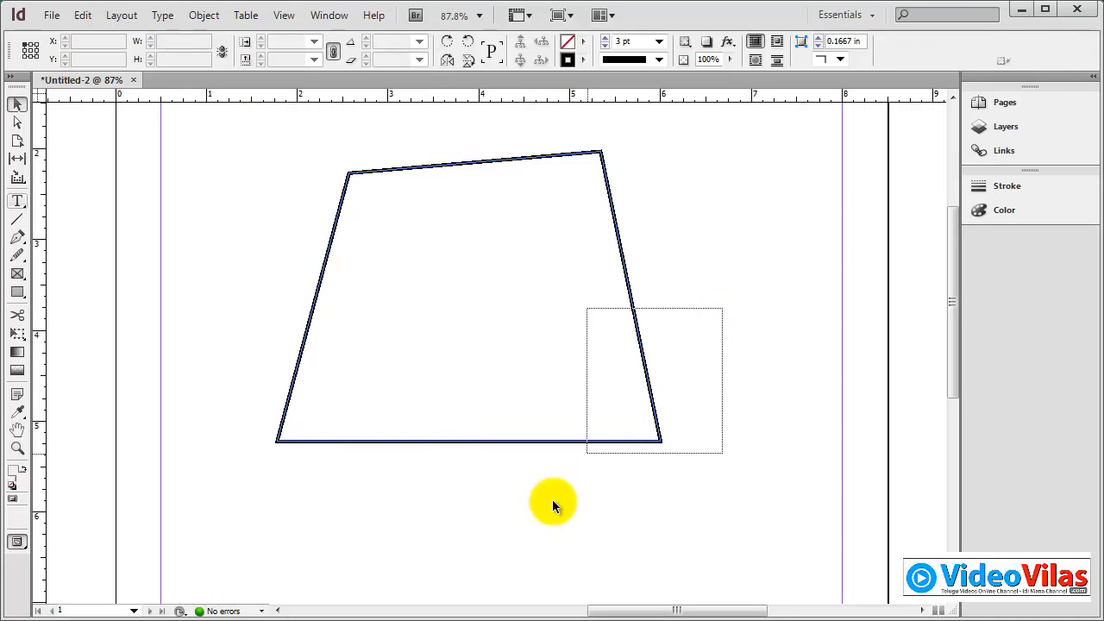
pyautogui.press('Delete')
# Draw two overlapping rectangles, the second lower and to the right, together spanning about 3.31 by 2.5 in.
pyautogui.click(17, 291)
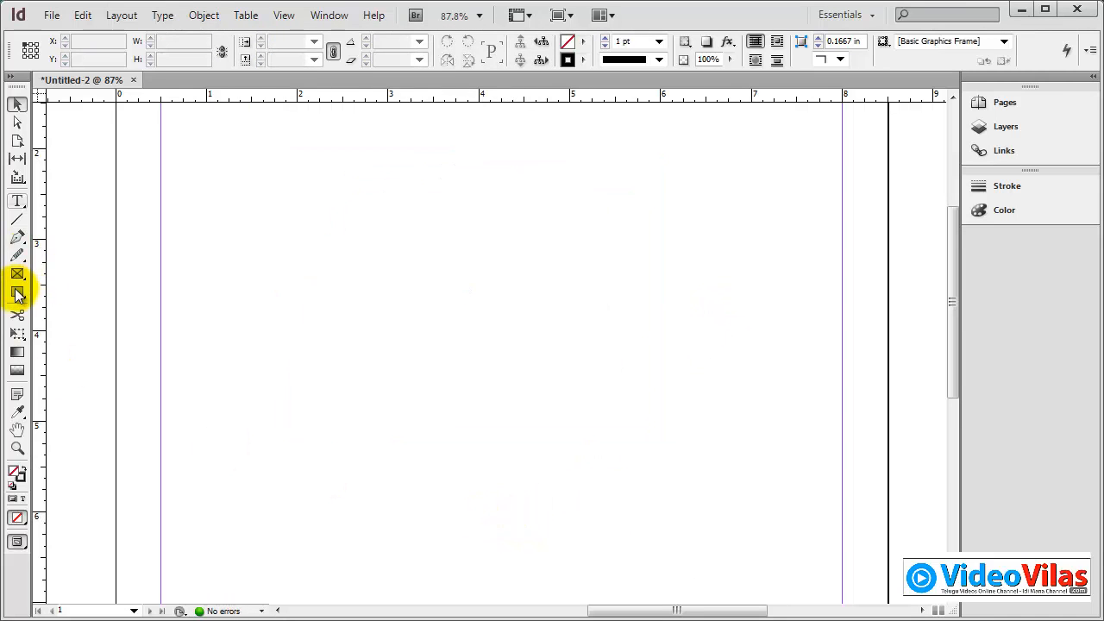
pyautogui.moveTo(282, 213); pyautogui.dragTo(487, 385)
pyautogui.moveTo(414, 254); pyautogui.dragTo(581, 439)
pyautogui.click(17, 103)
# Fill both overlapping rectangles with a purple-magenta colour from the Color Picker.
pyautogui.moveTo(173, 157); pyautogui.dragTo(609, 459)
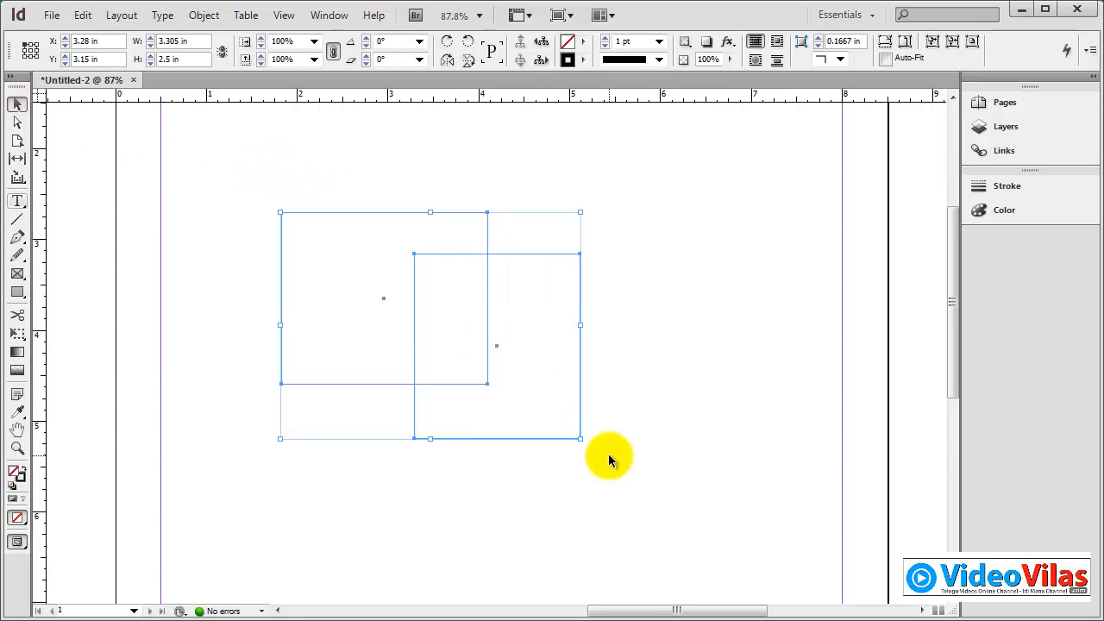
pyautogui.doubleClick(16, 473)
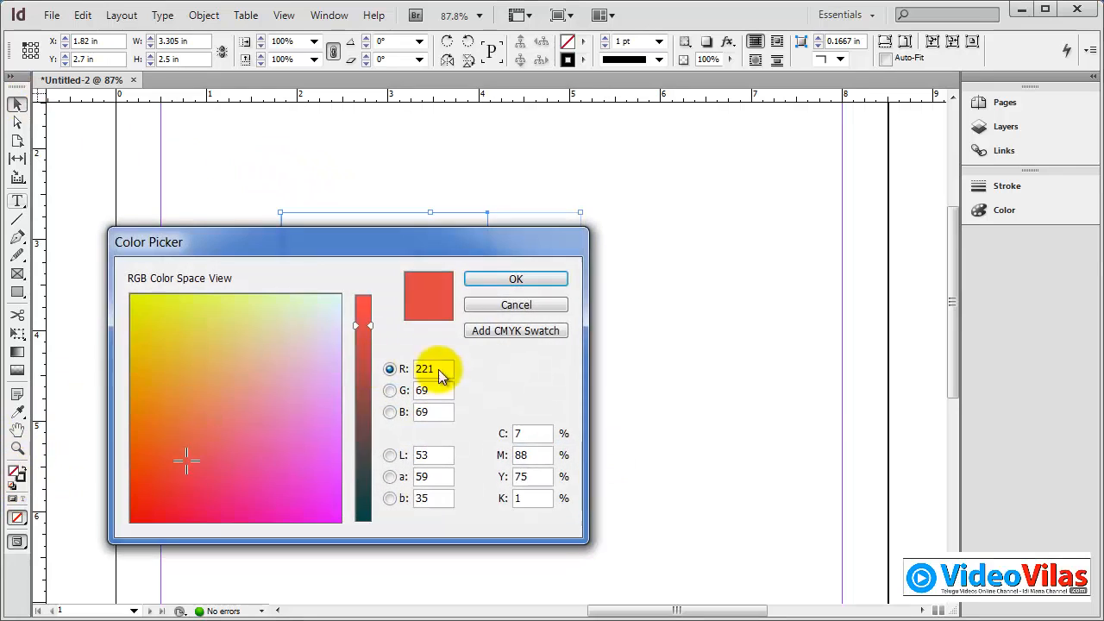
pyautogui.click(304, 483)
pyautogui.click(517, 280)
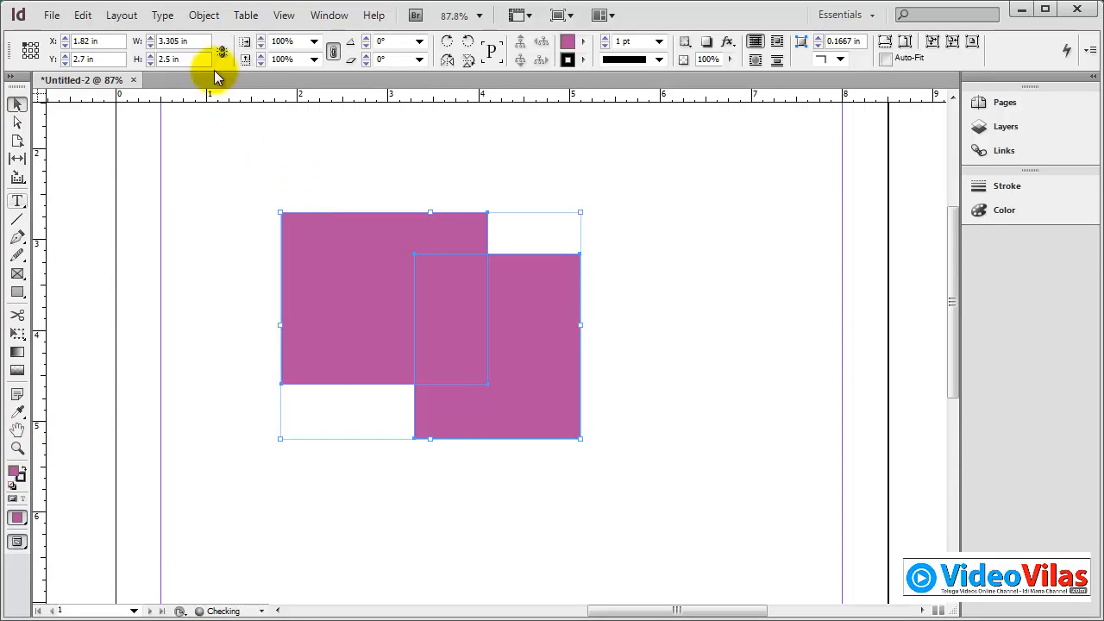
# Combine the two filled rectangles into a compound path so their overlap is knocked out.
pyautogui.click(205, 15)
pyautogui.moveTo(316, 559)
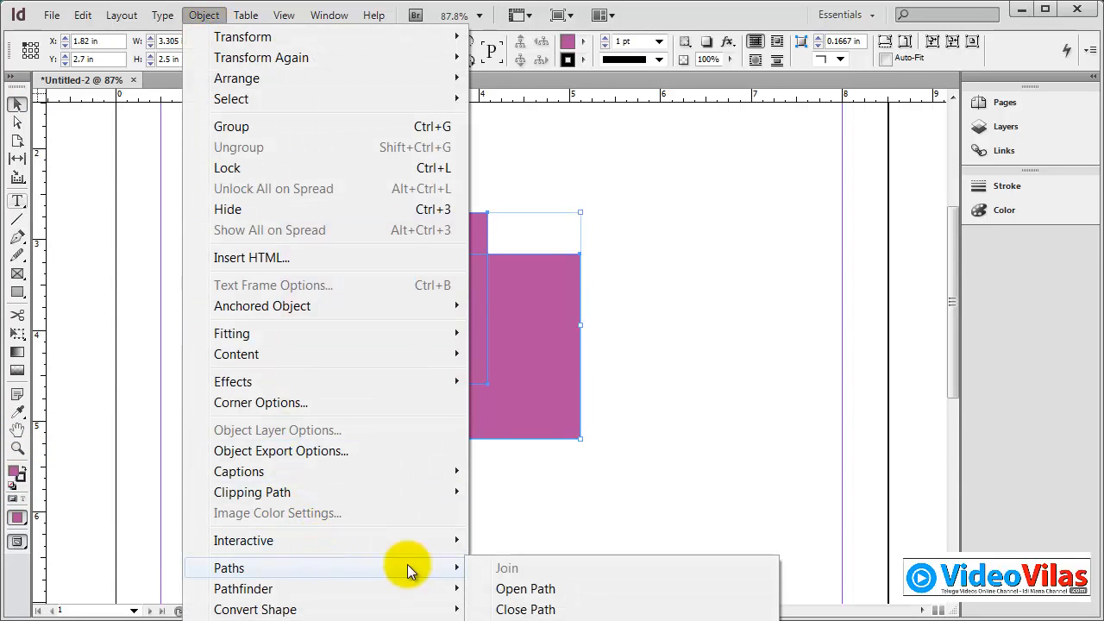
pyautogui.click(530, 620)
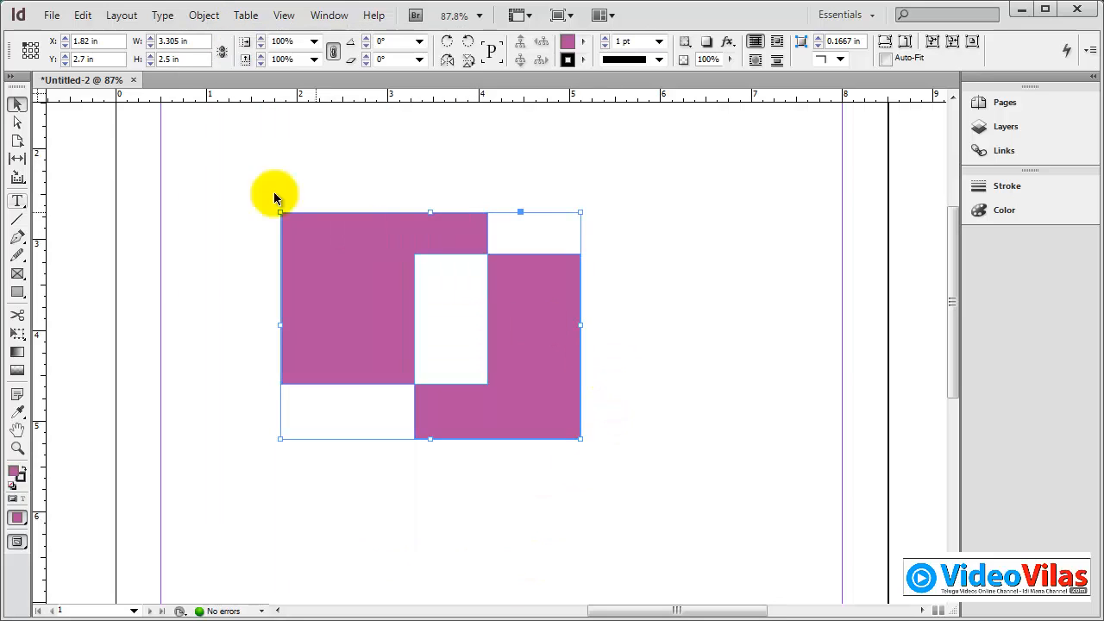
# Move the compound shape as one object to about X 1.2, Y 2.63 in.
pyautogui.click(269, 158)
pyautogui.moveTo(378, 197)
pyautogui.mouseDown()
pyautogui.moveTo(387, 198)
pyautogui.moveTo(372, 177)
pyautogui.mouseUp()
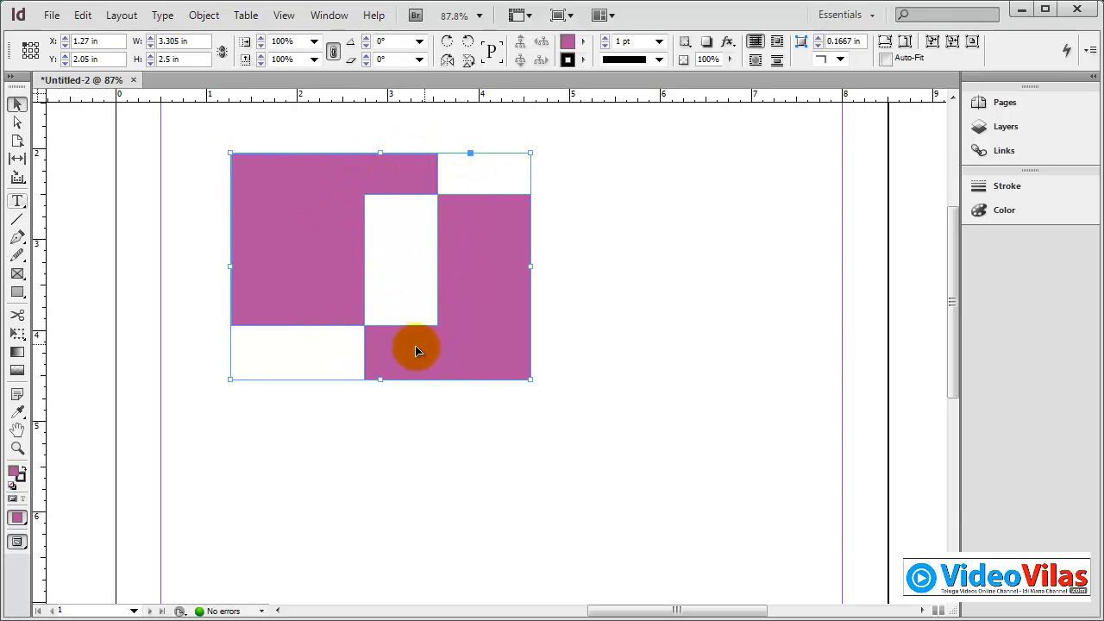
pyautogui.moveTo(308, 254); pyautogui.dragTo(301, 310)
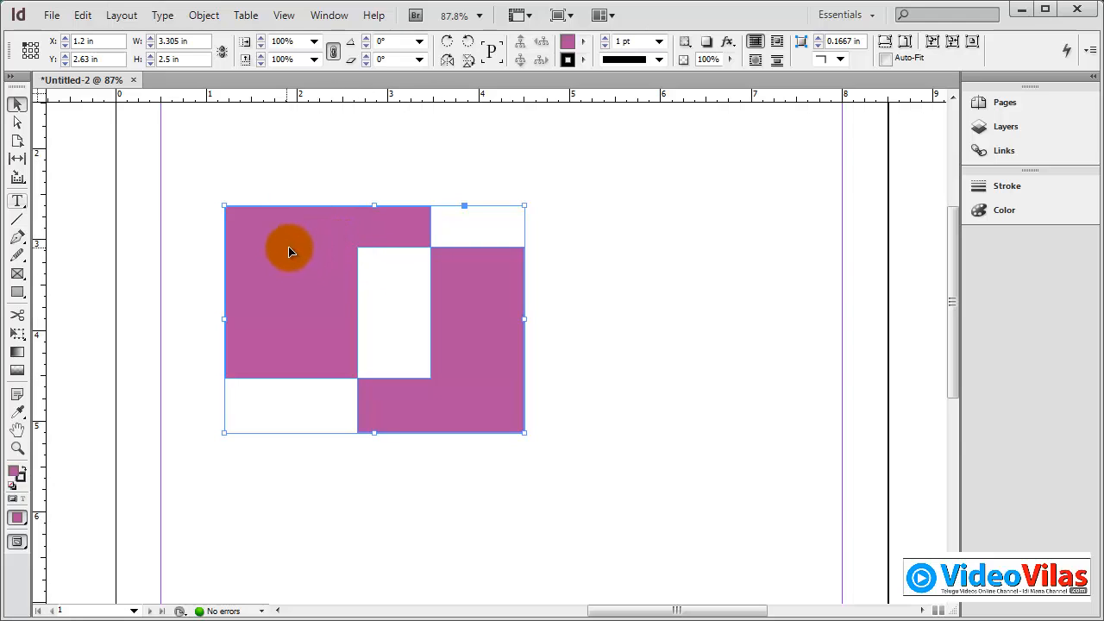
# Move the upper-right anchor of the compound shape's left rectangle up to about X 3.44, Y 2.11 in.
pyautogui.click(17, 123)
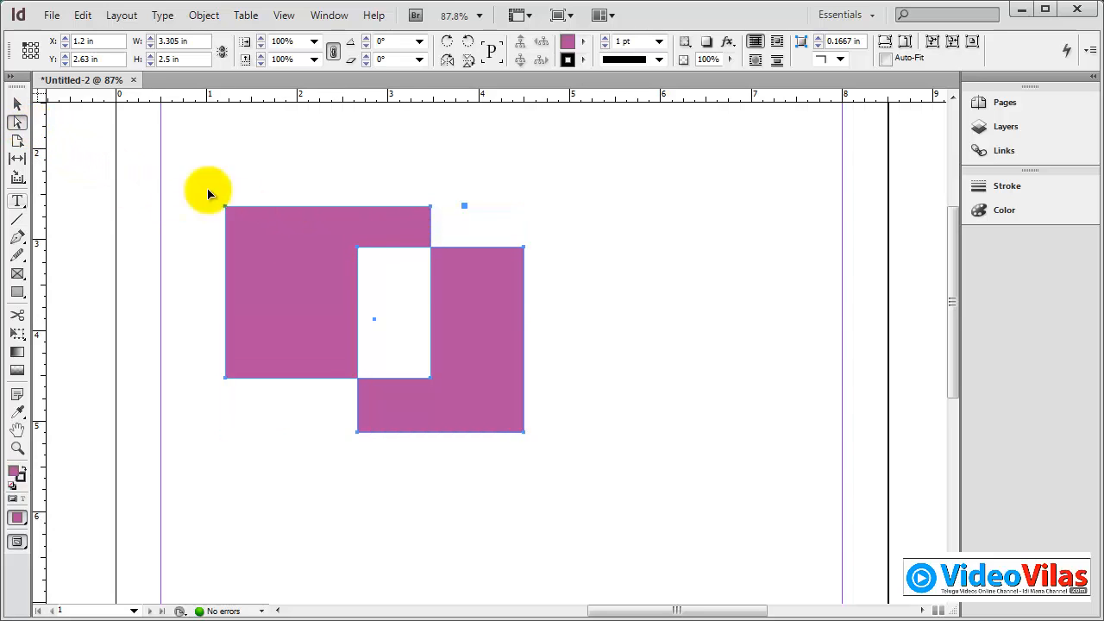
pyautogui.click(427, 251)
pyautogui.click(432, 242)
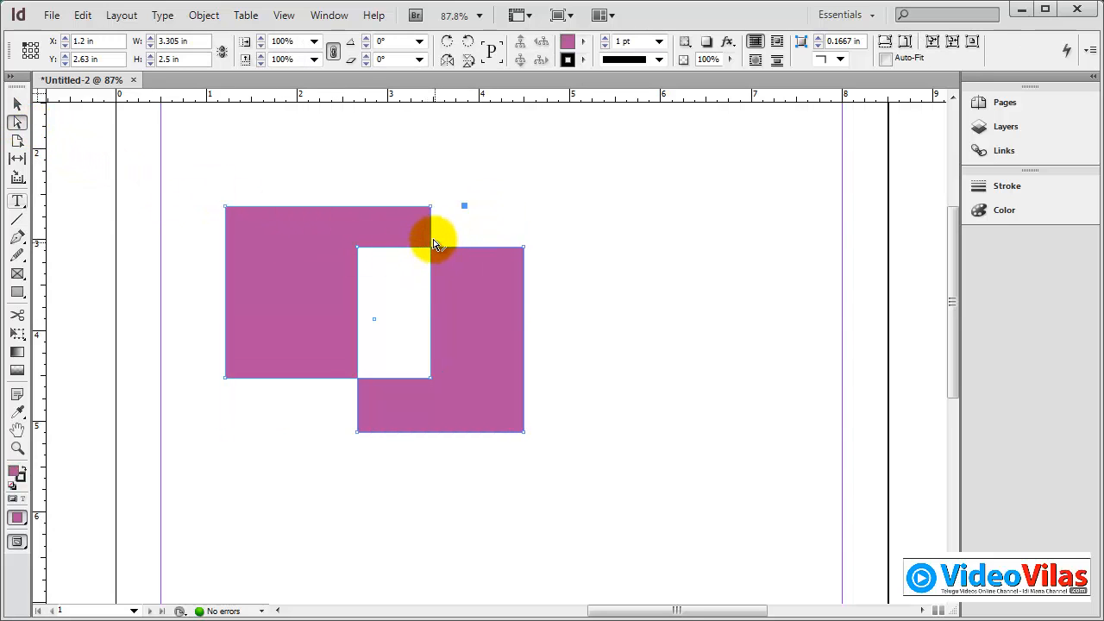
pyautogui.moveTo(430, 208); pyautogui.dragTo(427, 159)
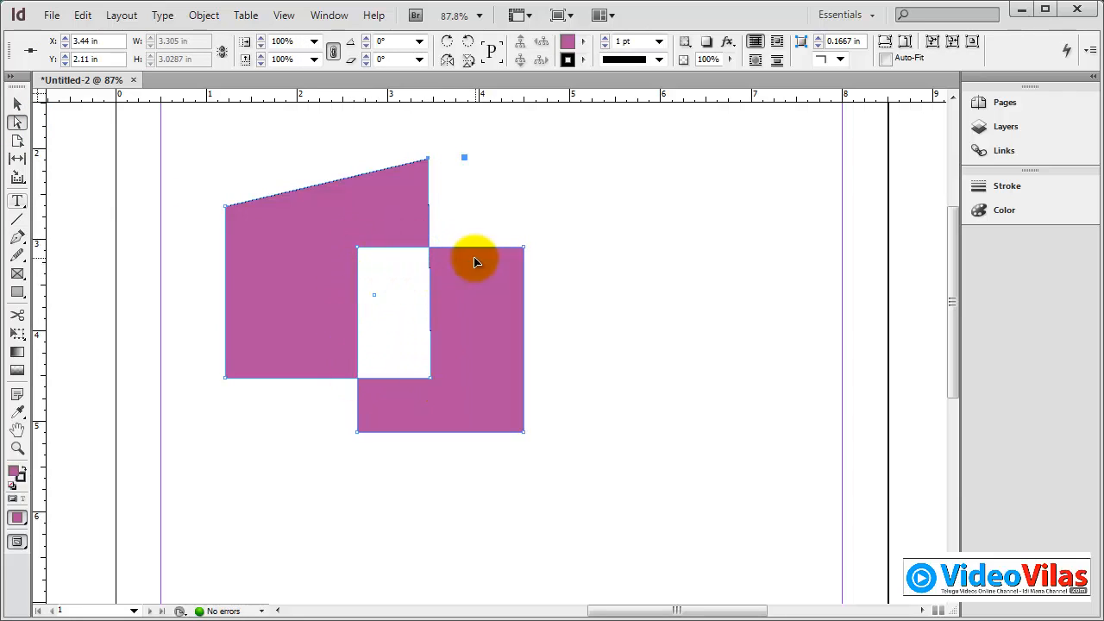
# Select the whole purple compound shape and delete it from the page.
pyautogui.click(17, 105)
pyautogui.moveTo(176, 157); pyautogui.dragTo(446, 420)
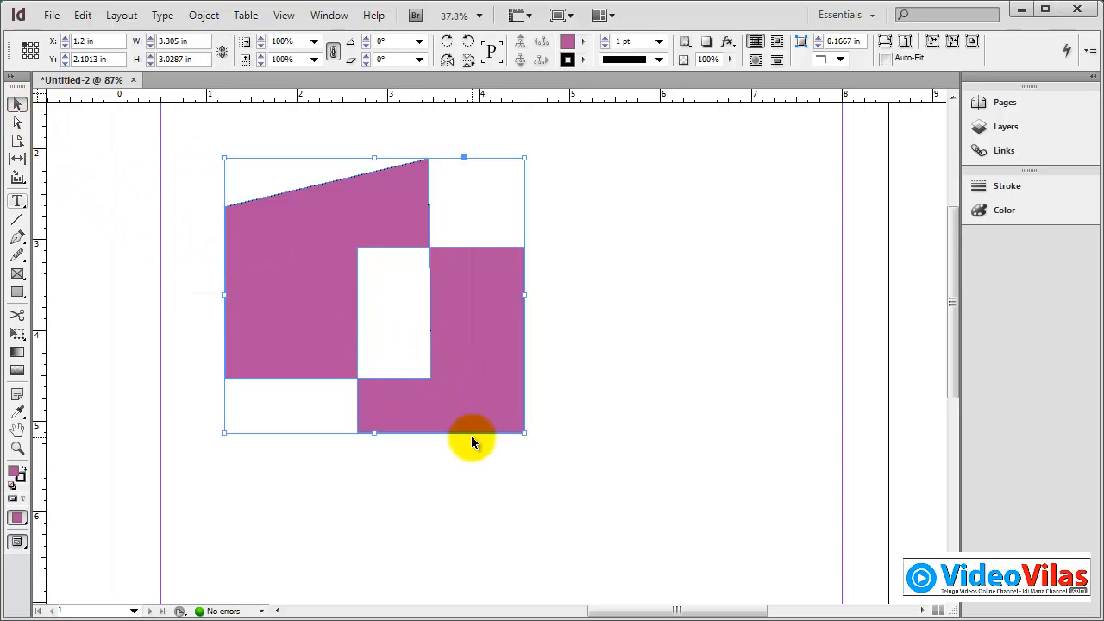
pyautogui.press('Delete')
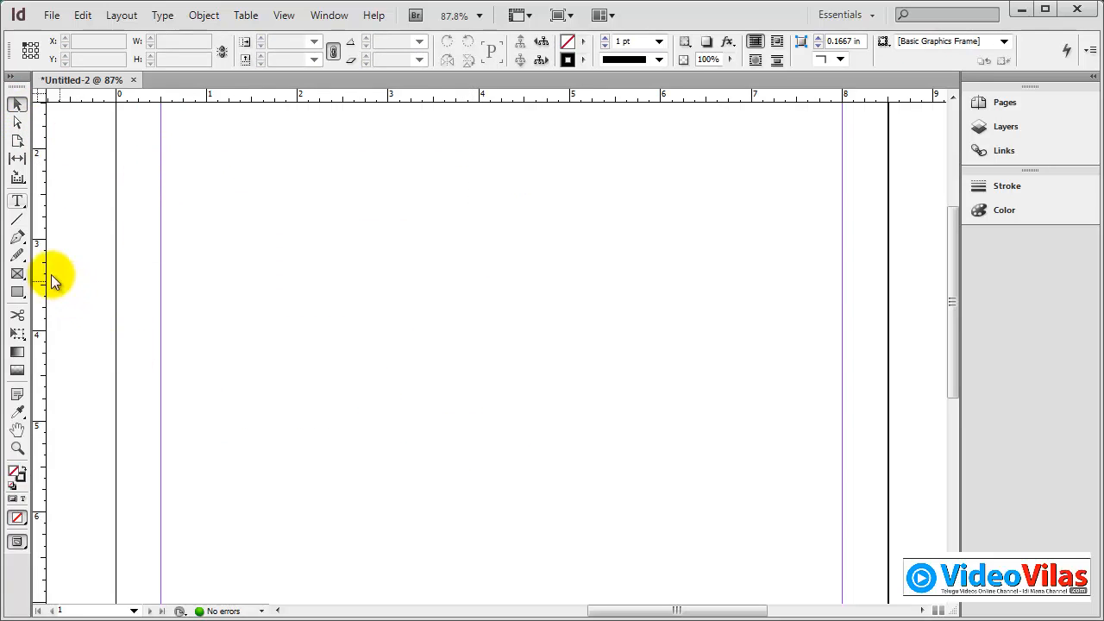
# Draw a closed, curvy figure-like outline with a head, two arms and a body using the Pen tool, about 6.26 by 5.41 in.
pyautogui.click(17, 237)
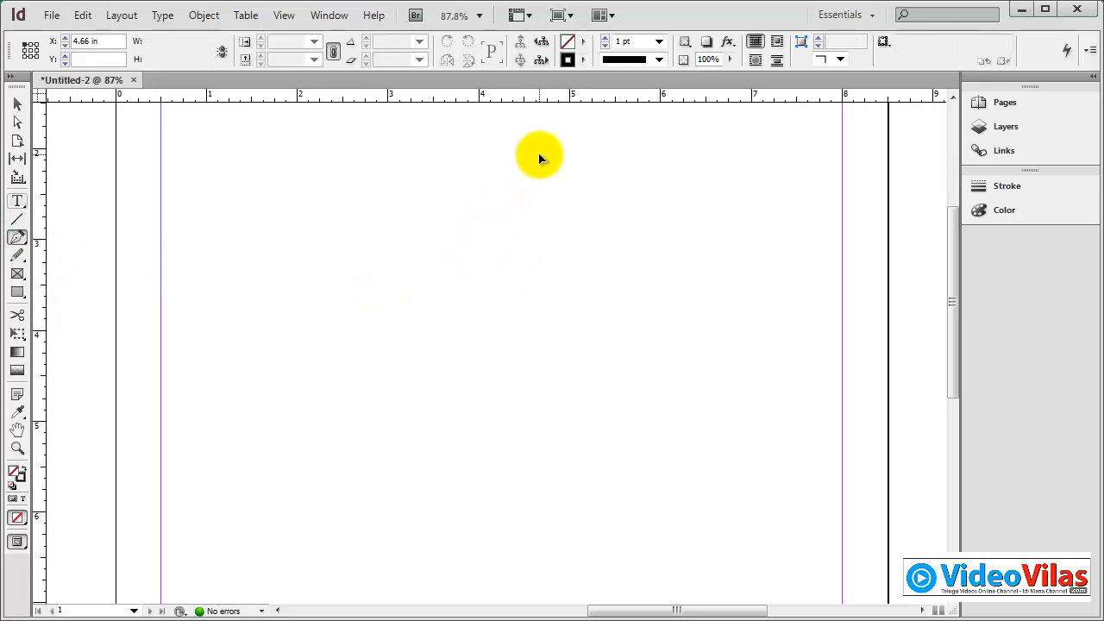
pyautogui.moveTo(538, 152)
pyautogui.mouseDown()
pyautogui.moveTo(514, 123)
pyautogui.moveTo(445, 162)
pyautogui.mouseUp()
pyautogui.moveTo(442, 282); pyautogui.dragTo(419, 299)
pyautogui.moveTo(386, 319); pyautogui.dragTo(362, 334)
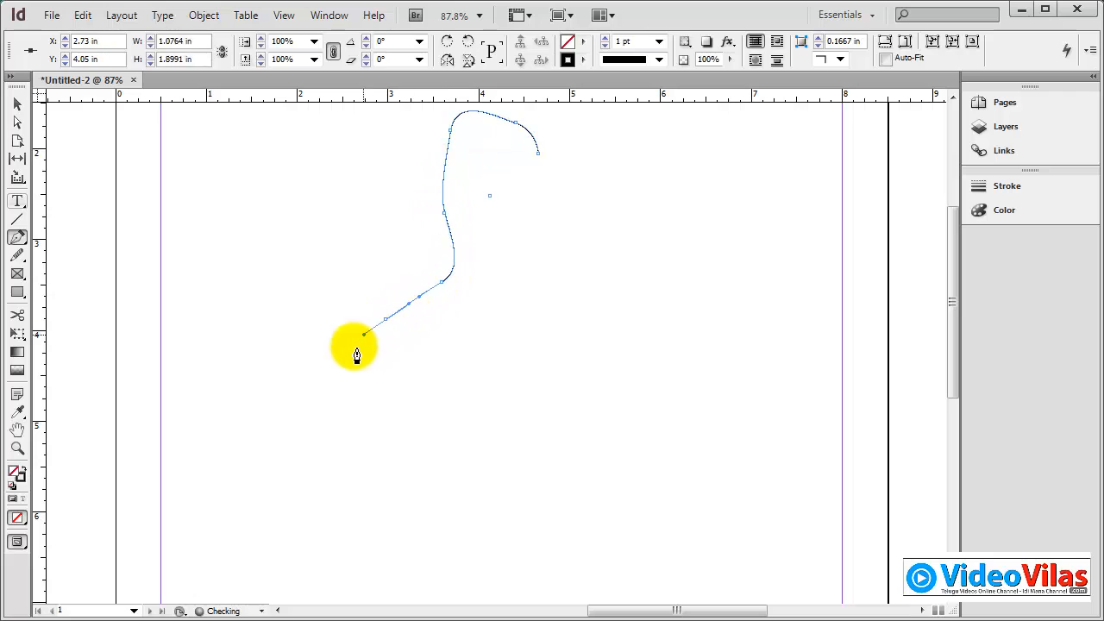
pyautogui.moveTo(279, 458); pyautogui.dragTo(279, 504)
pyautogui.click(279, 568)
pyautogui.moveTo(314, 561); pyautogui.dragTo(319, 547)
pyautogui.moveTo(336, 495); pyautogui.dragTo(345, 476)
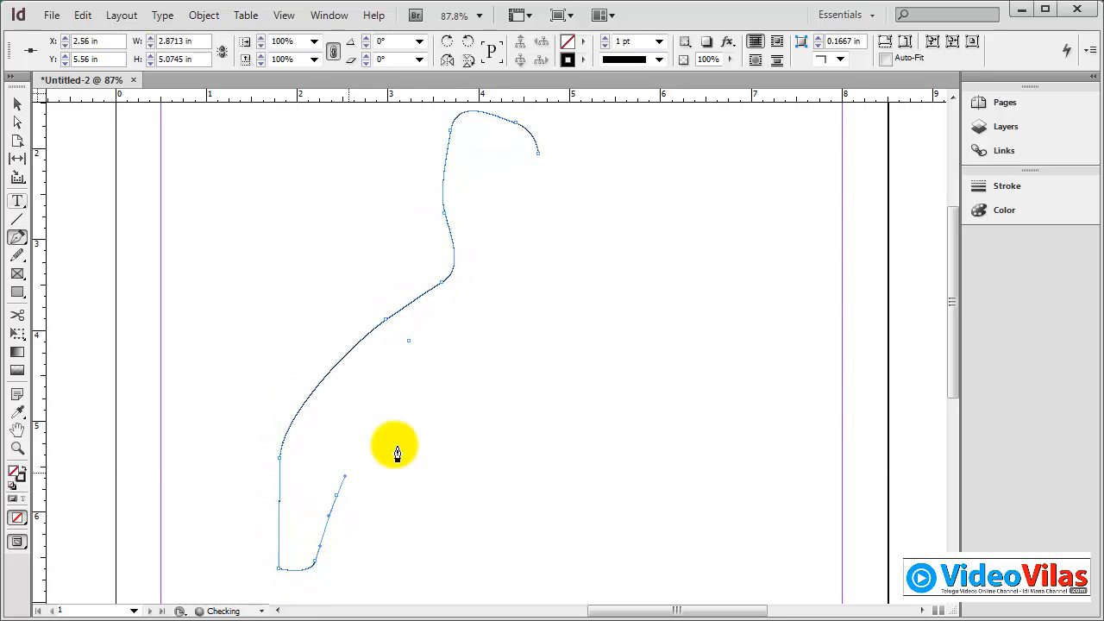
pyautogui.moveTo(423, 425); pyautogui.dragTo(474, 481)
pyautogui.moveTo(466, 598); pyautogui.dragTo(470, 603)
pyautogui.moveTo(558, 591); pyautogui.dragTo(575, 586)
pyautogui.moveTo(622, 571); pyautogui.dragTo(625, 521)
pyautogui.moveTo(646, 410); pyautogui.dragTo(825, 424)
pyautogui.moveTo(787, 350); pyautogui.dragTo(746, 304)
pyautogui.moveTo(672, 274); pyautogui.dragTo(571, 215)
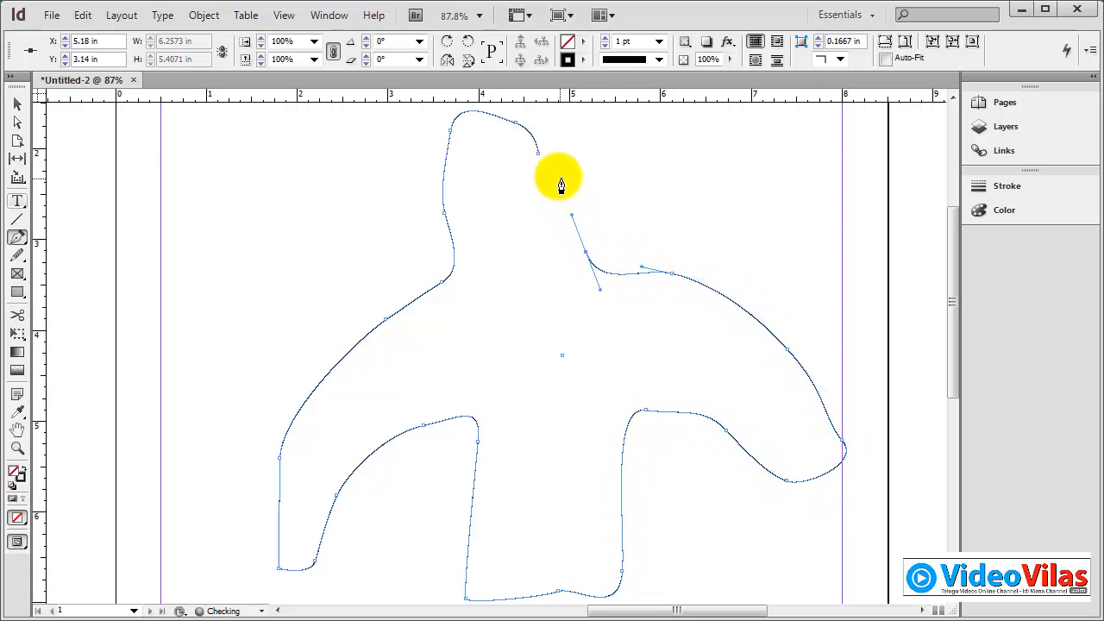
pyautogui.click(536, 154)
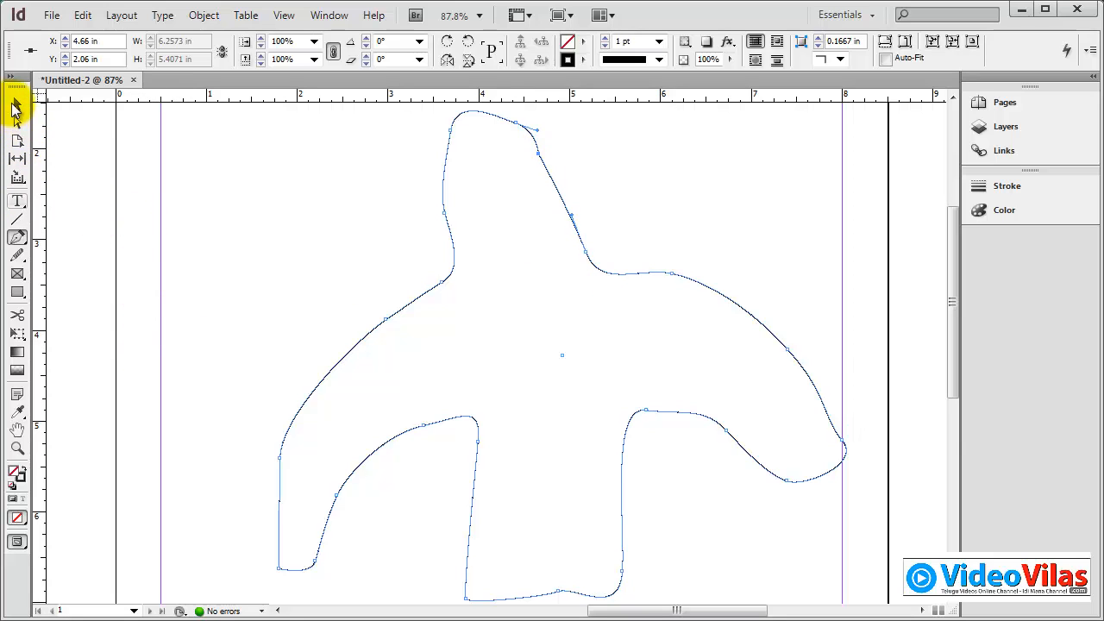
# Select the closed curvy outline and move it to about X 1.12, Y 1.51 in.
pyautogui.click(18, 104)
pyautogui.moveTo(379, 188); pyautogui.dragTo(785, 381)
pyautogui.moveTo(672, 278); pyautogui.dragTo(616, 271)
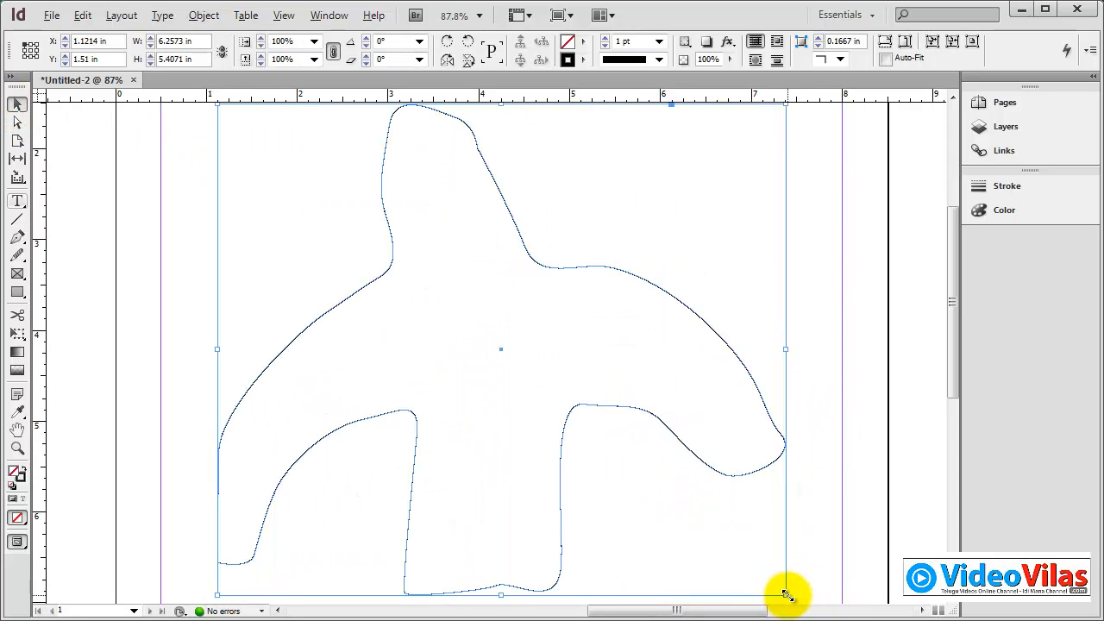
# Scale the curvy outline down to about 5.13 by 4.43 in and give it a red fill.
pyautogui.moveTo(784, 593); pyautogui.dragTo(719, 546)
pyautogui.click(647, 467)
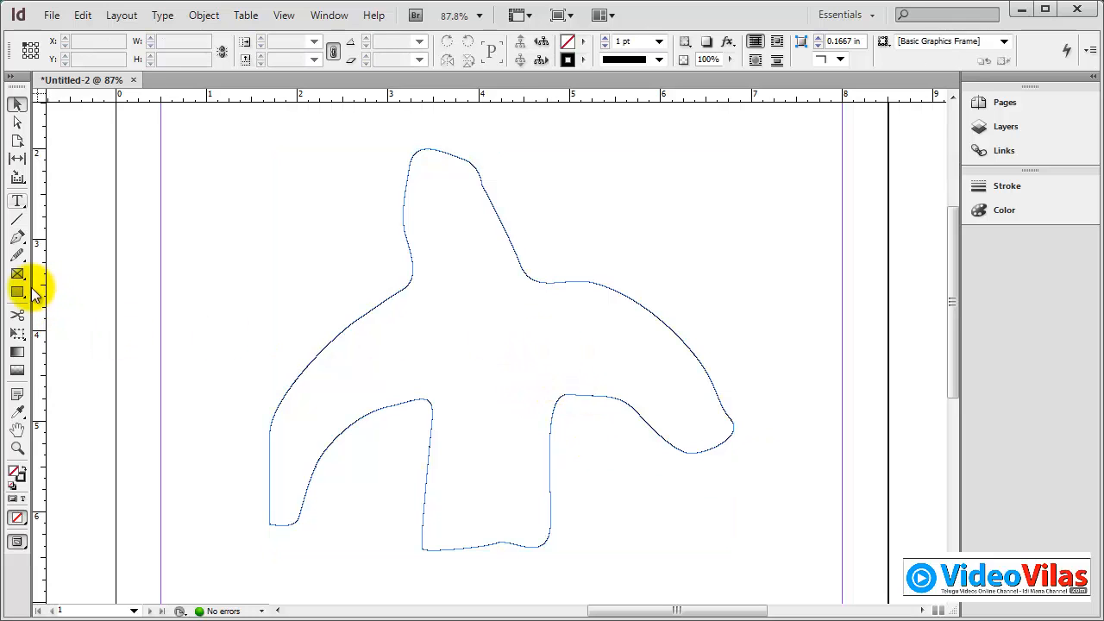
pyautogui.click(379, 304)
pyautogui.doubleClick(13, 471)
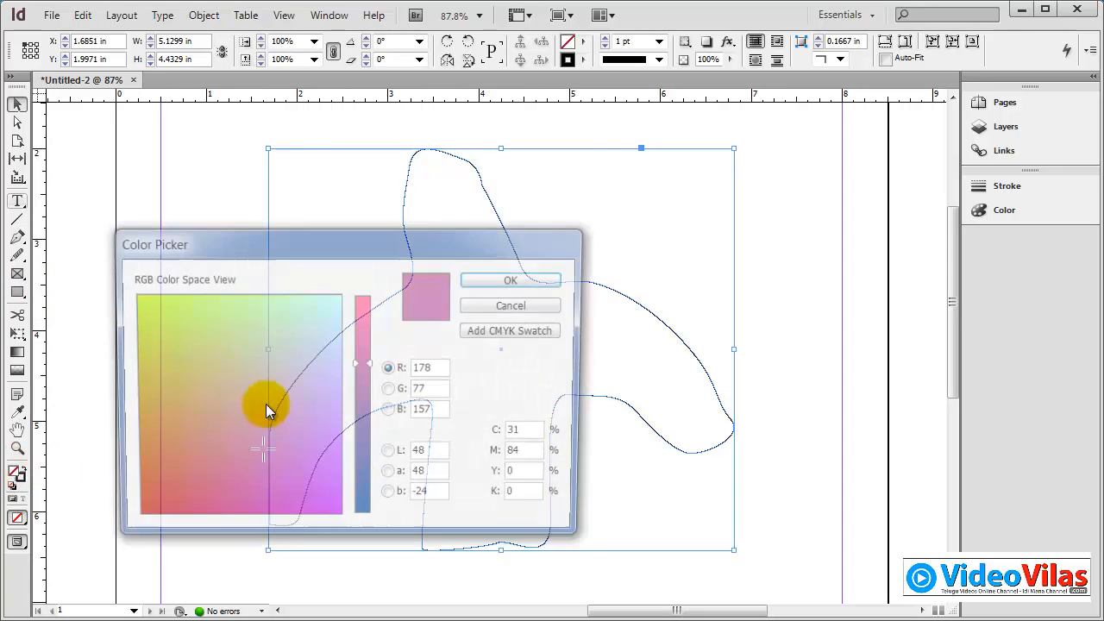
pyautogui.moveTo(267, 411); pyautogui.dragTo(155, 505)
pyautogui.click(509, 281)
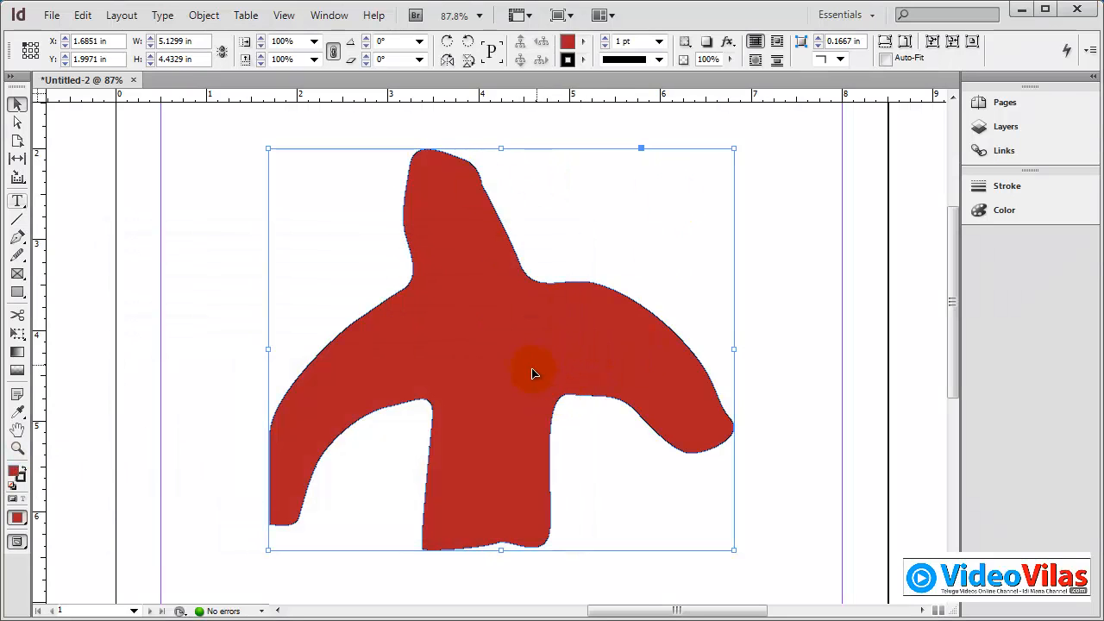
# Draw a small closed crescent about 0.86 by 0.53 in inside the red figure, where the right arm meets the body, using the Pen tool.
pyautogui.click(18, 237)
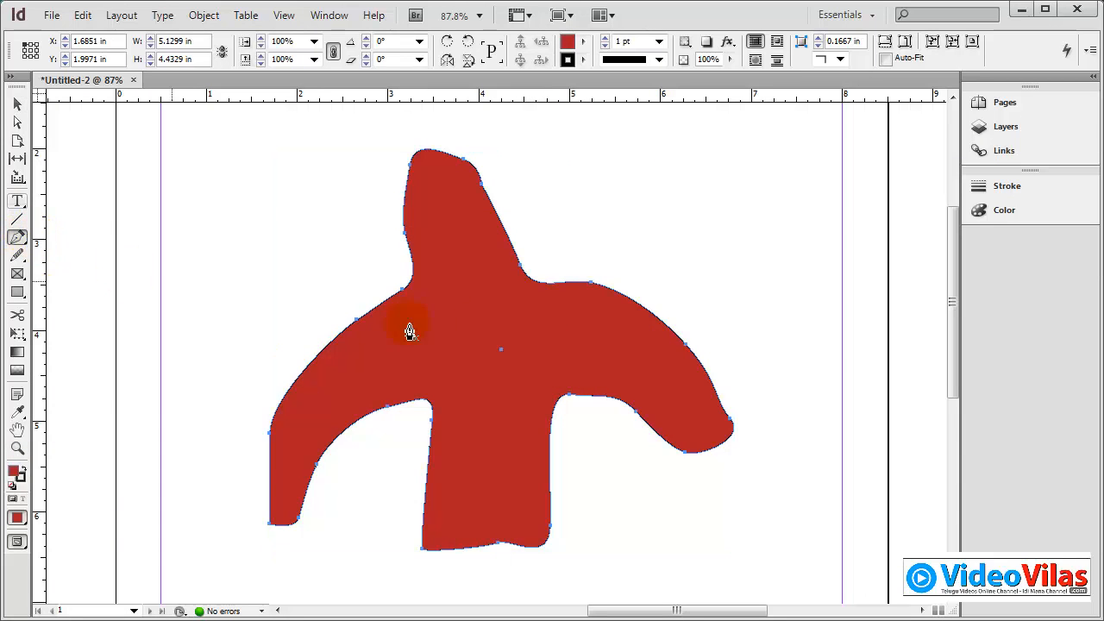
pyautogui.click(599, 369)
pyautogui.moveTo(529, 371); pyautogui.dragTo(516, 410)
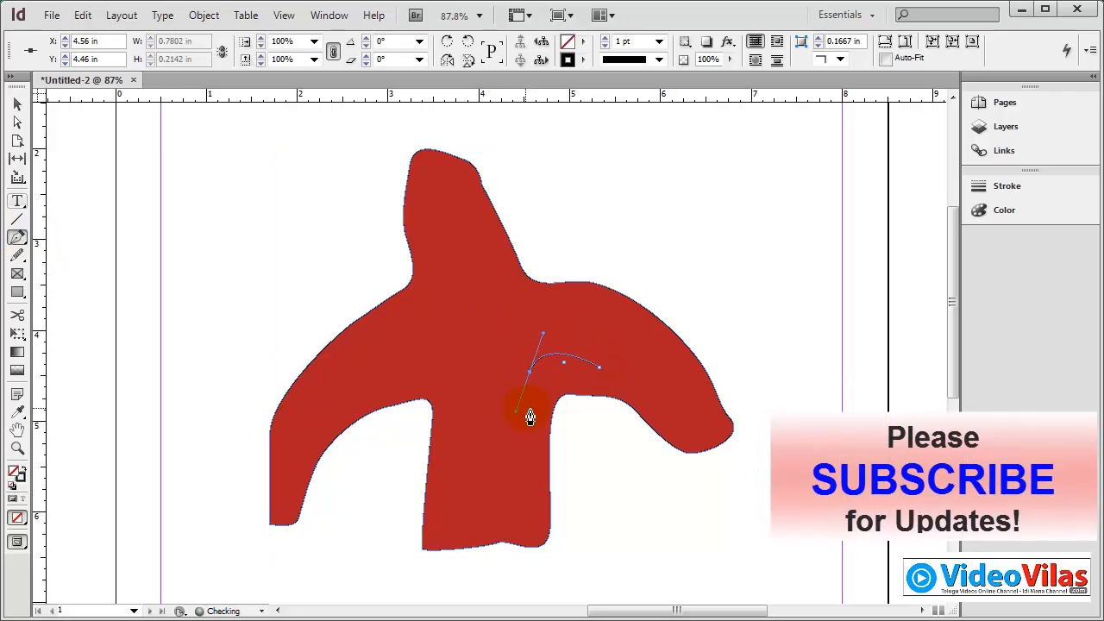
pyautogui.click(535, 399)
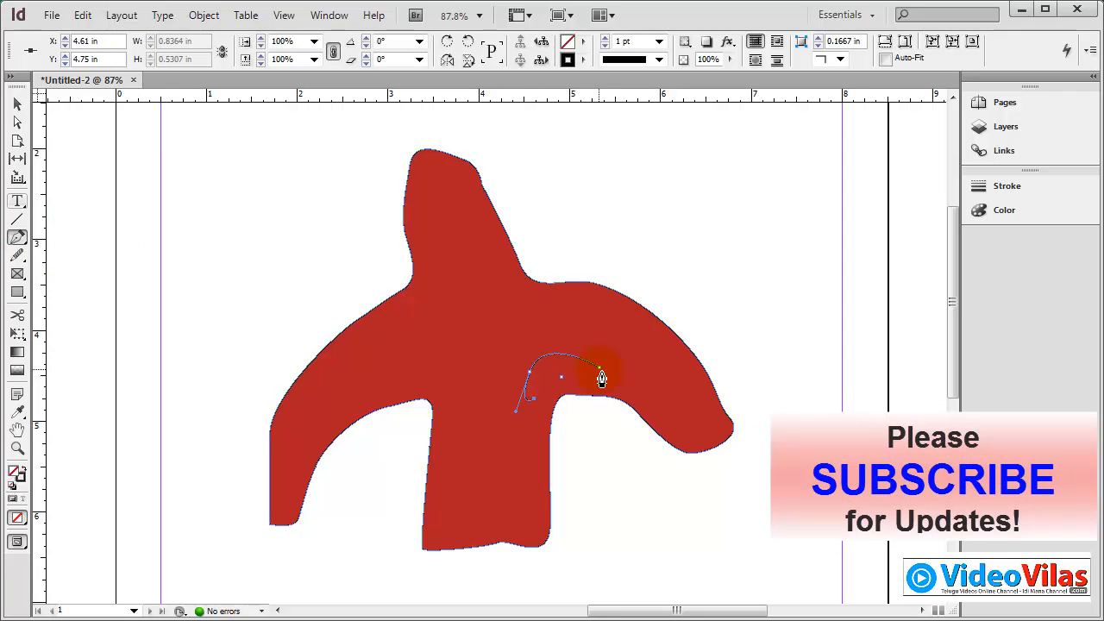
pyautogui.moveTo(599, 371); pyautogui.dragTo(543, 371)
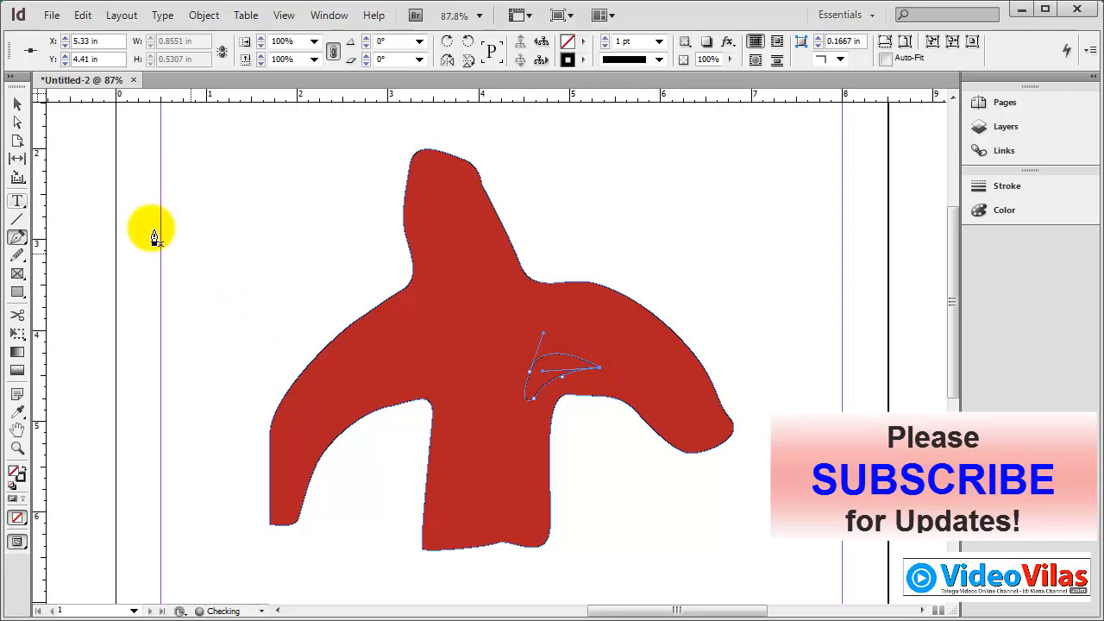
# Select the red figure together with the crescent, combine them into a compound path and deselect.
pyautogui.click(17, 103)
pyautogui.moveTo(277, 201); pyautogui.dragTo(690, 470)
pyautogui.click(204, 15)
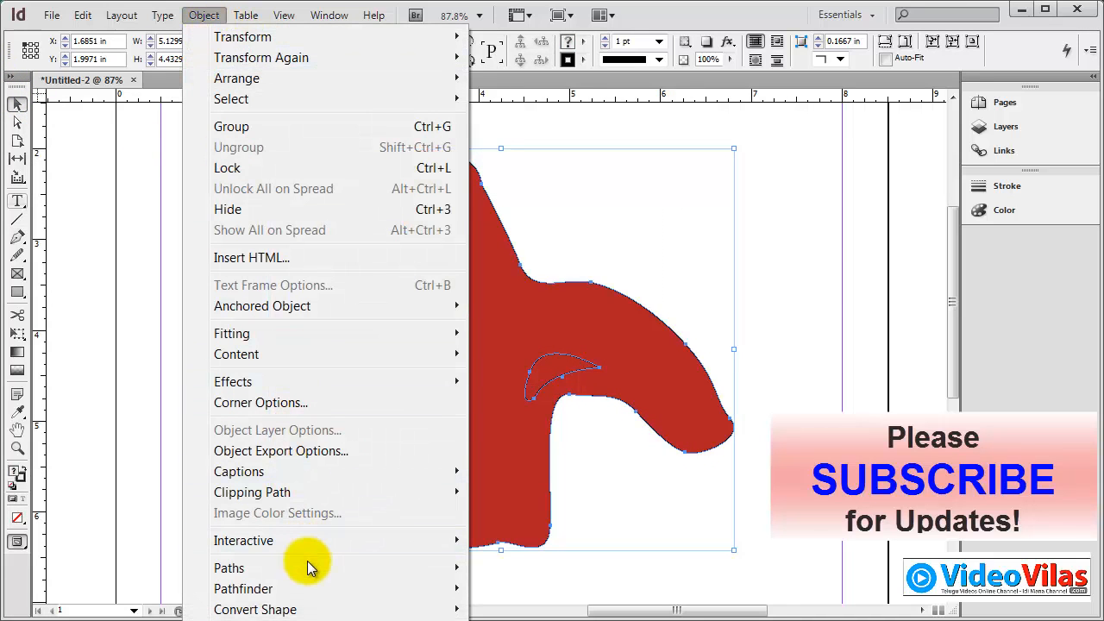
pyautogui.moveTo(307, 568)
pyautogui.click(539, 620)
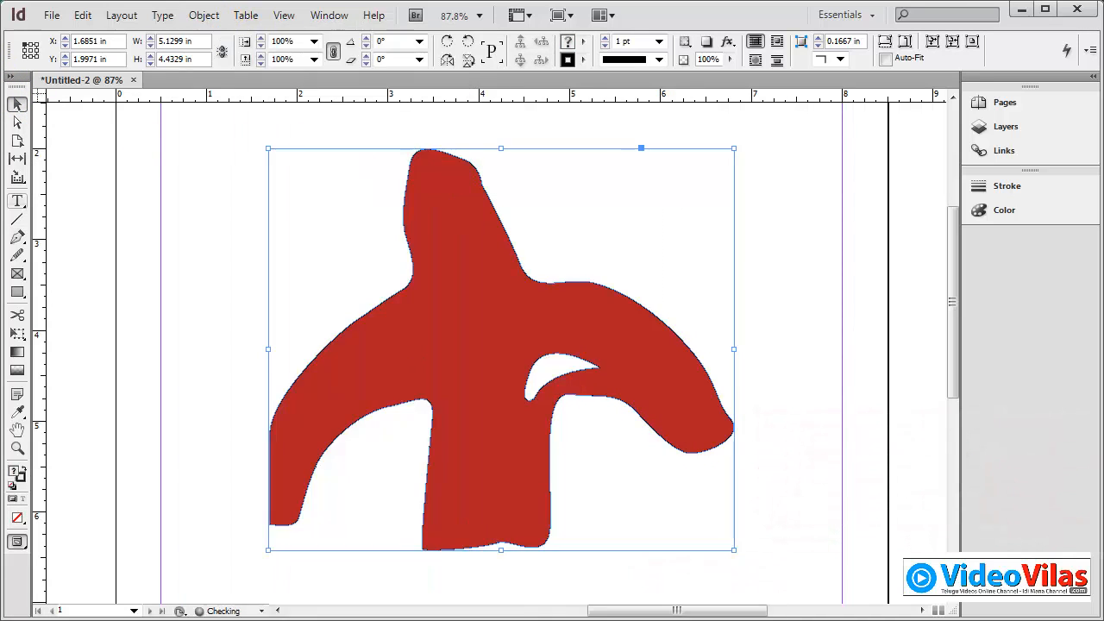
pyautogui.click(644, 268)
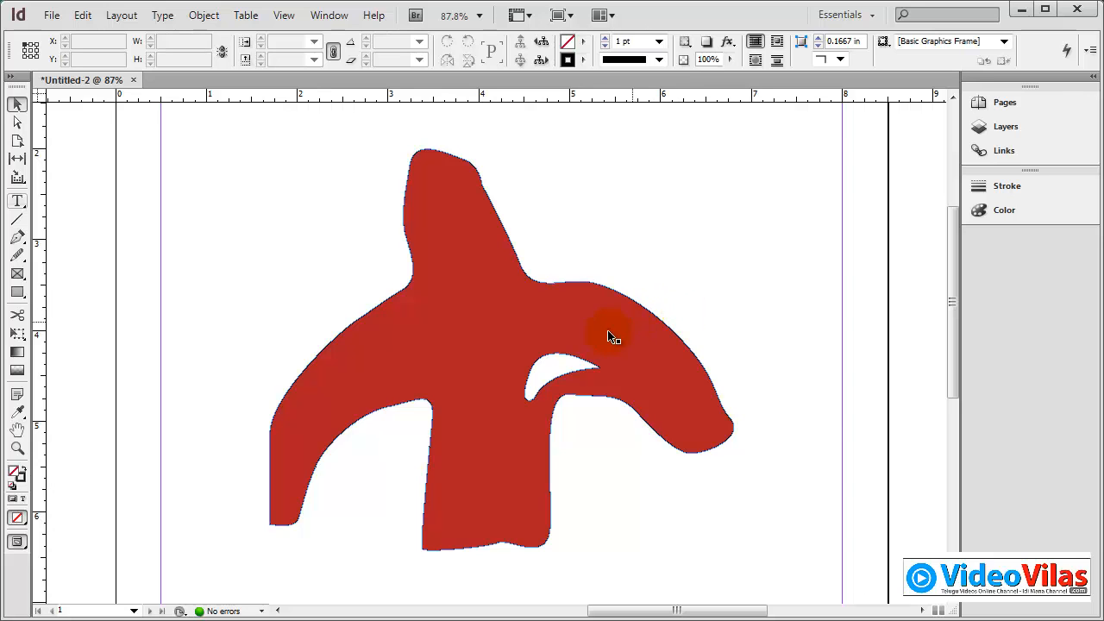
# Release the compound path and move the crescent above the figure's right arm, to about X 5.03, Y 2.94 in.
pyautogui.click(529, 316)
pyautogui.click(204, 14)
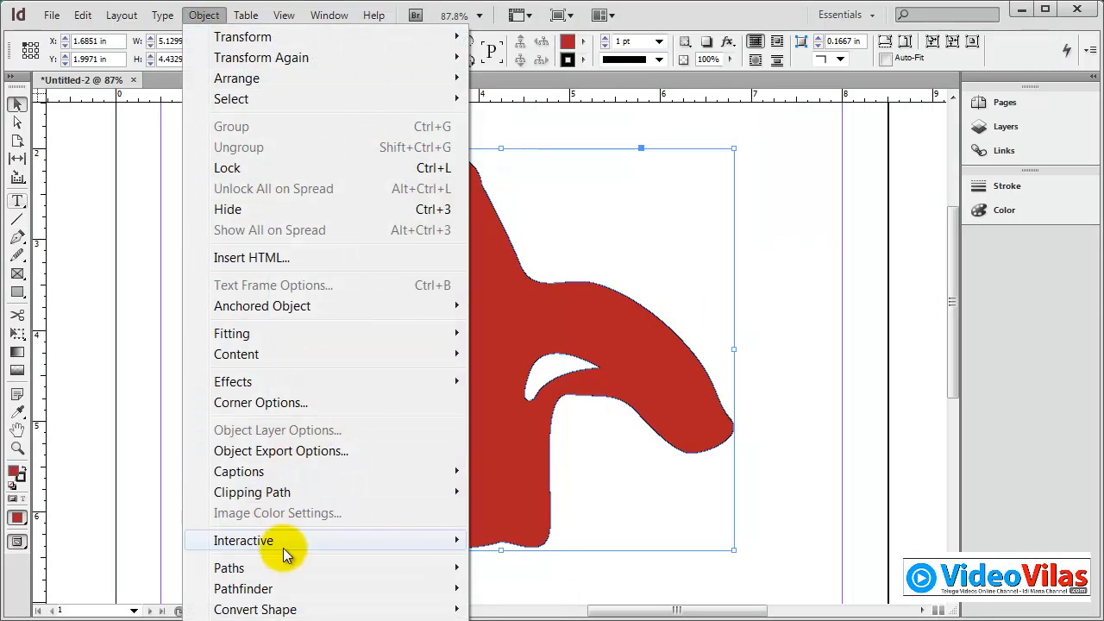
pyautogui.moveTo(284, 567)
pyautogui.click(551, 620)
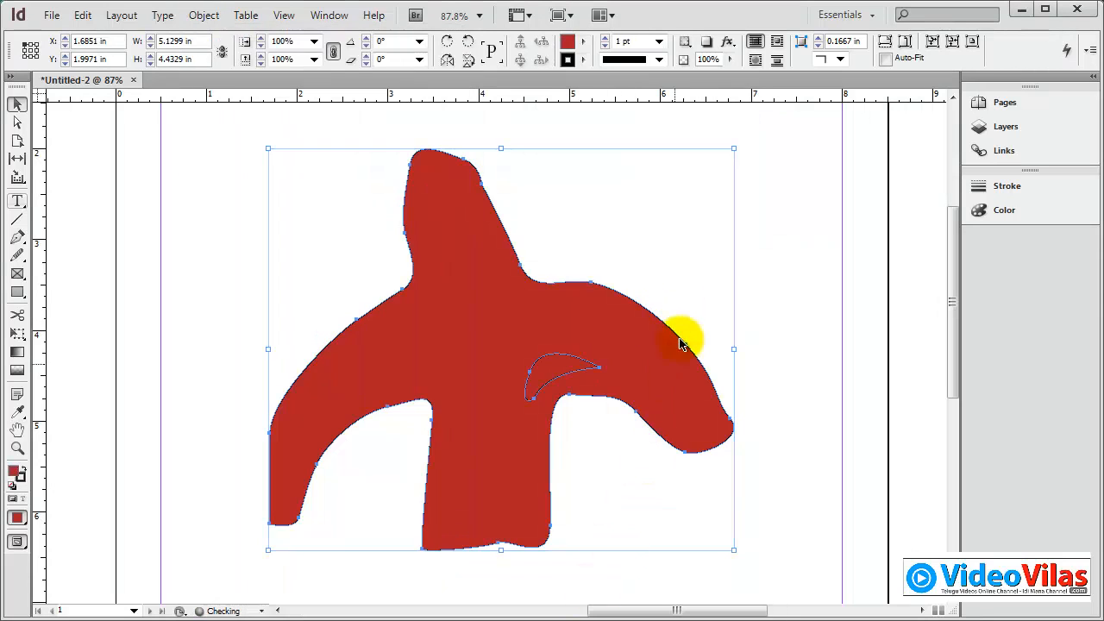
pyautogui.click(746, 259)
pyautogui.moveTo(567, 362); pyautogui.dragTo(615, 244)
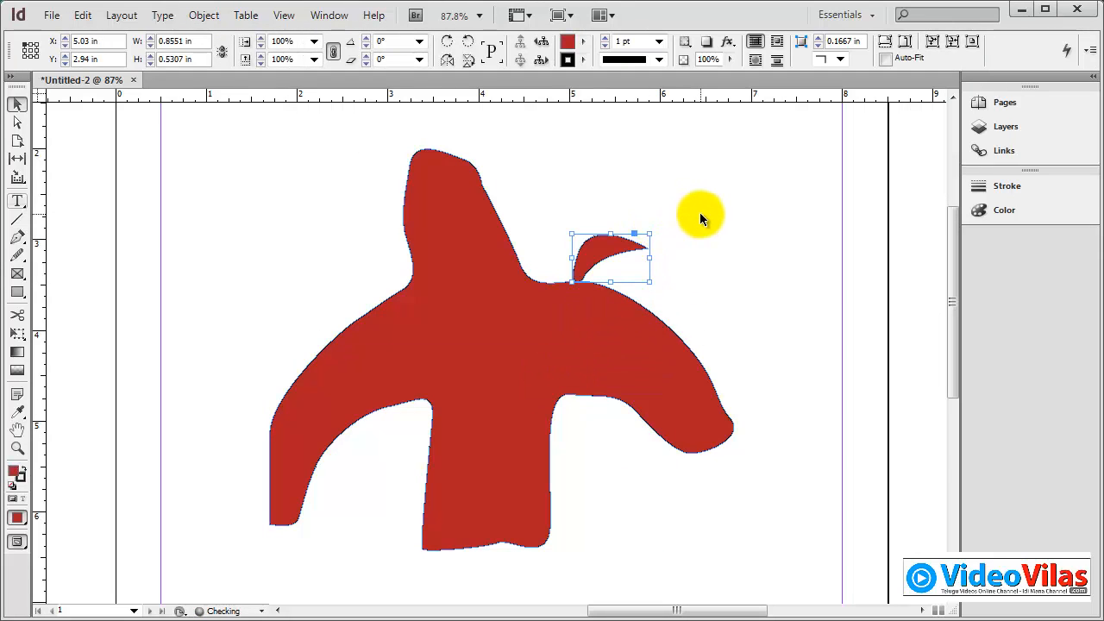
# Select both the red figure and the crescent and delete them from the page.
pyautogui.moveTo(333, 197); pyautogui.dragTo(714, 416)
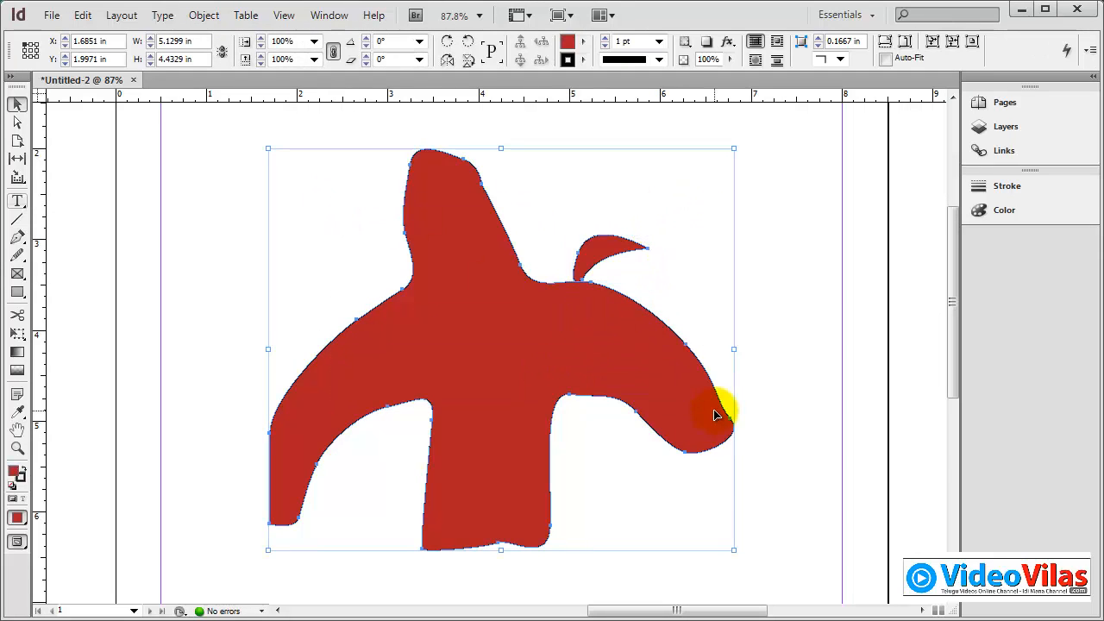
pyautogui.press('Delete')
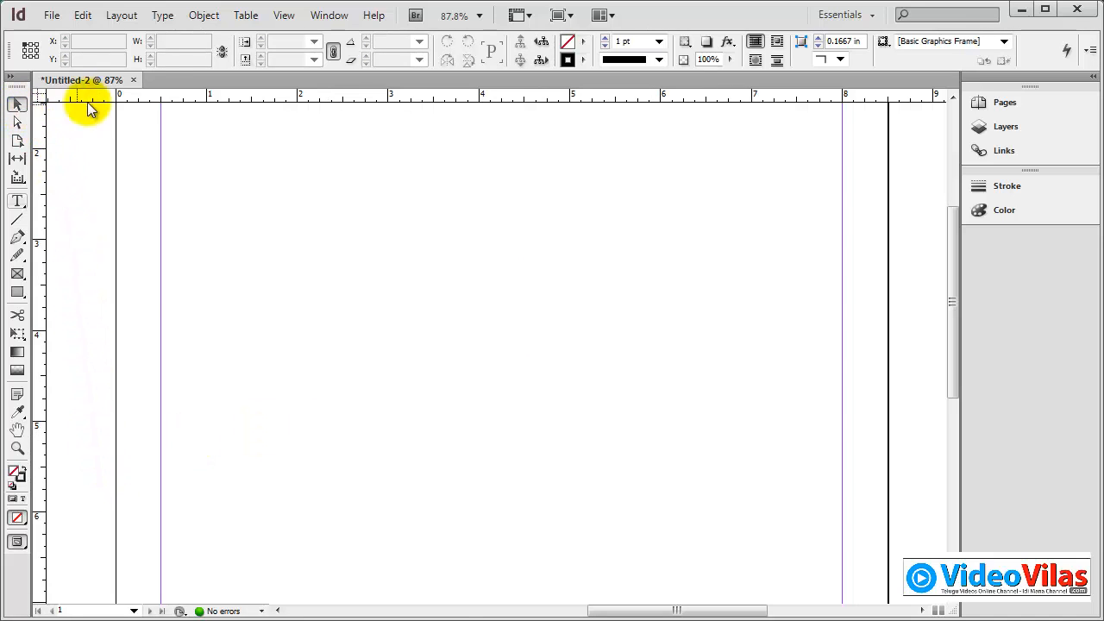
pyautogui.click(205, 15)
pyautogui.moveTo(226, 572)
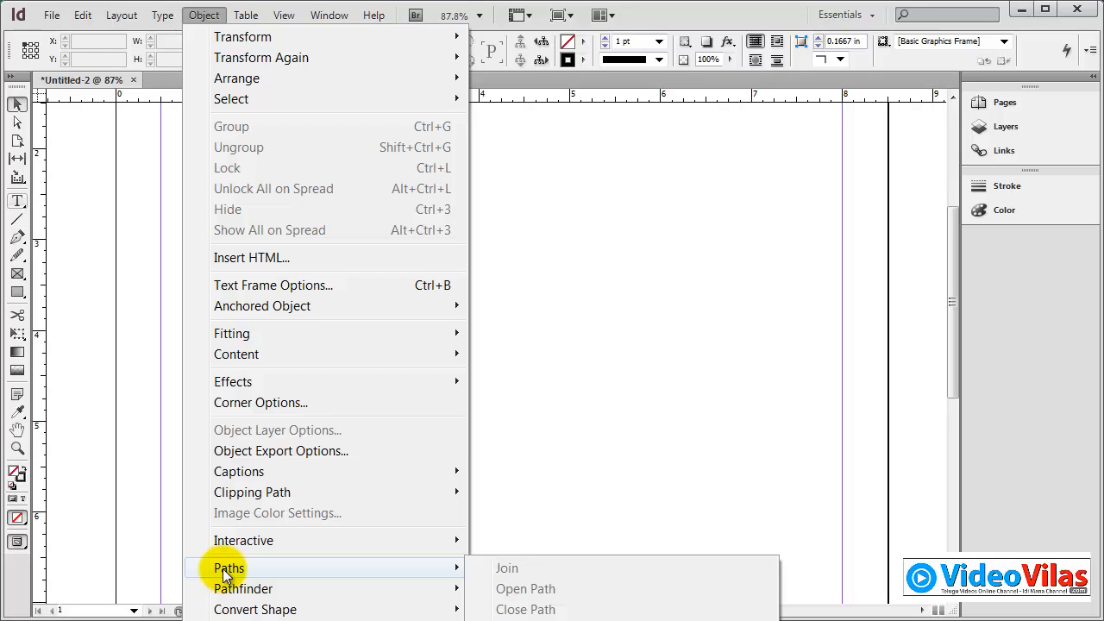
pyautogui.moveTo(253, 539)
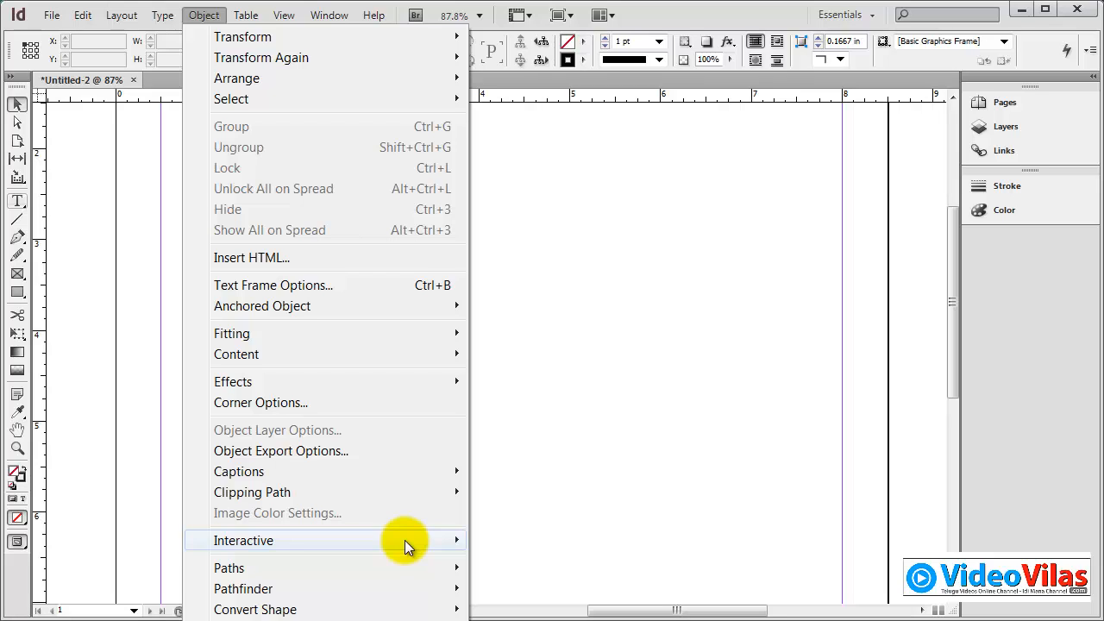
pyautogui.click(404, 540)
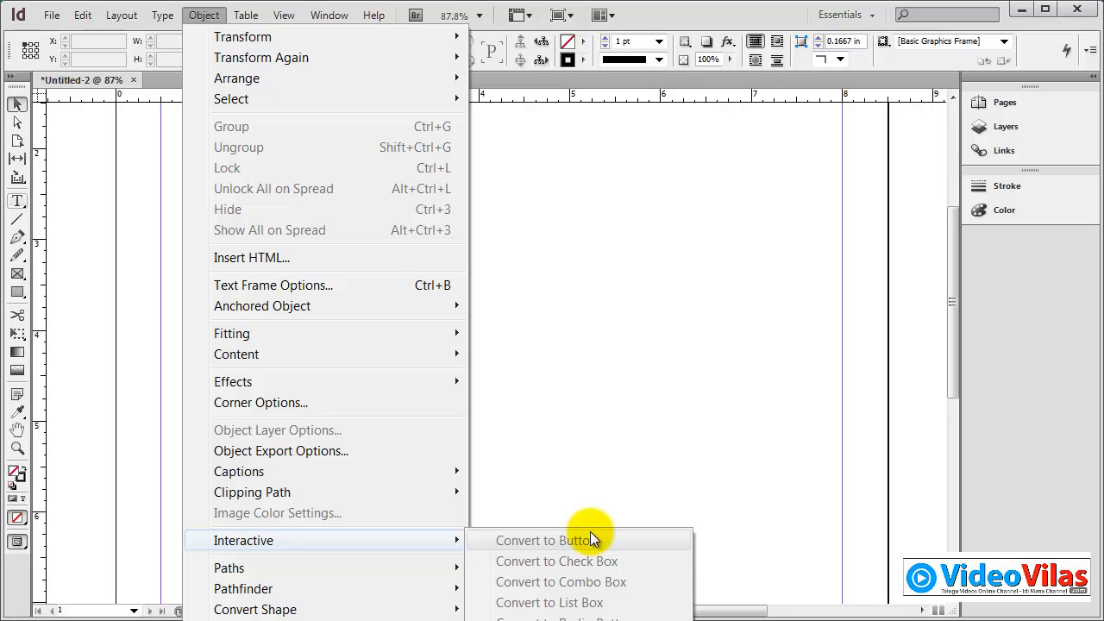
pyautogui.click(584, 485)
# Draw a rectangle about 1.8 by 0.34 in on the empty page at about X 2.88, Y 2.63 in.
pyautogui.click(18, 294)
pyautogui.moveTo(376, 205); pyautogui.dragTo(540, 235)
# Convert the rectangle to an interactive button and place its settings beside it.
pyautogui.click(207, 15)
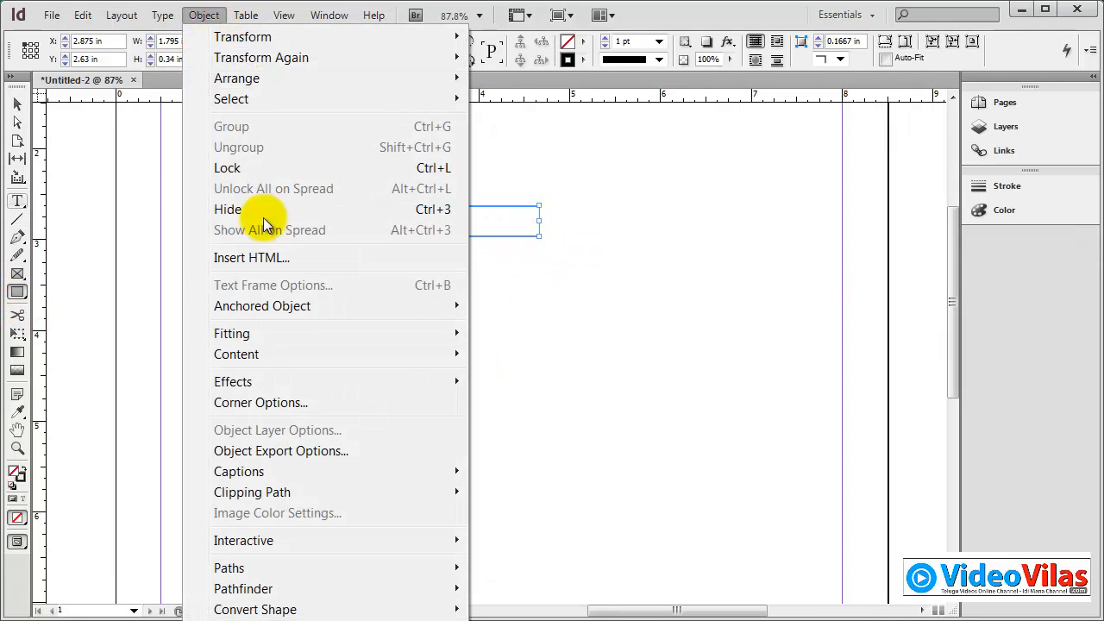
pyautogui.moveTo(295, 541)
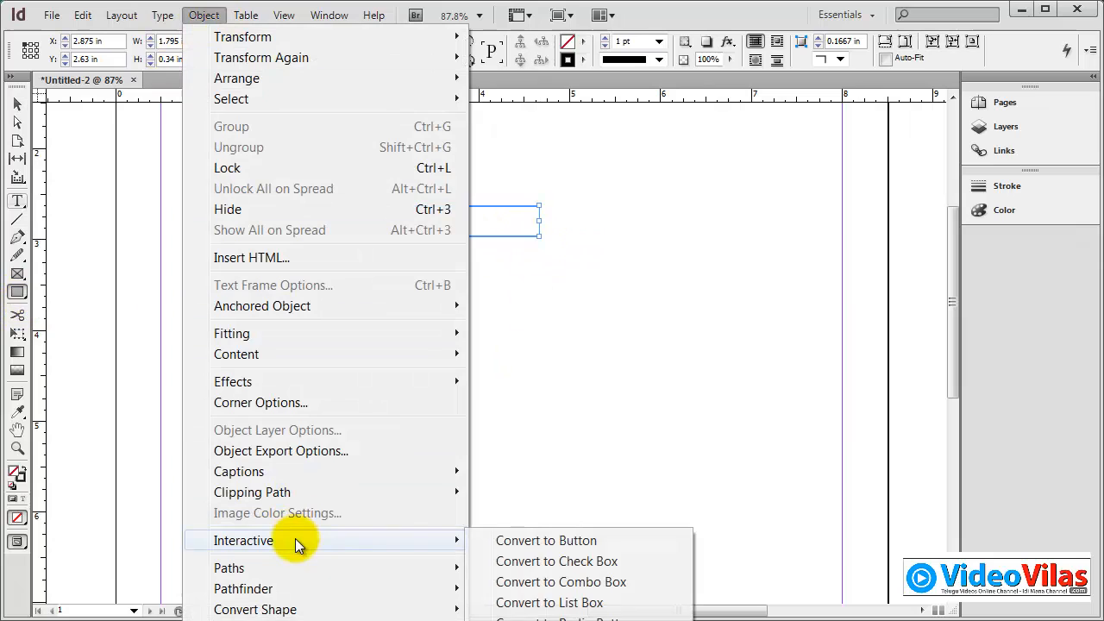
pyautogui.click(496, 541)
pyautogui.moveTo(548, 193); pyautogui.dragTo(733, 151)
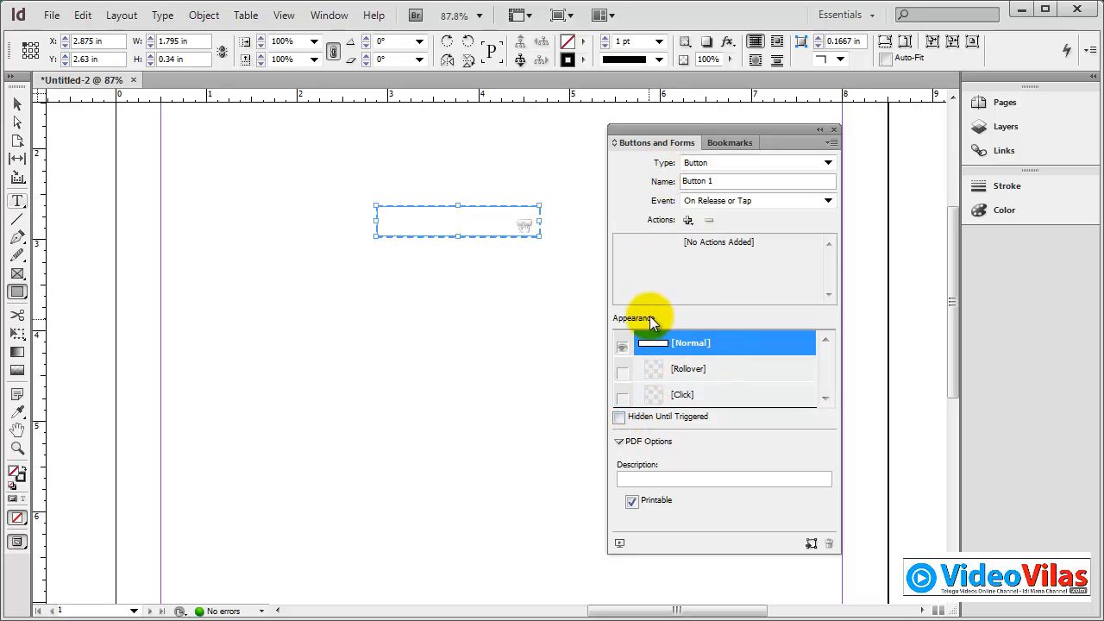
# Look through the actions available for the button, close its settings and undo the conversion to a button.
pyautogui.click(688, 220)
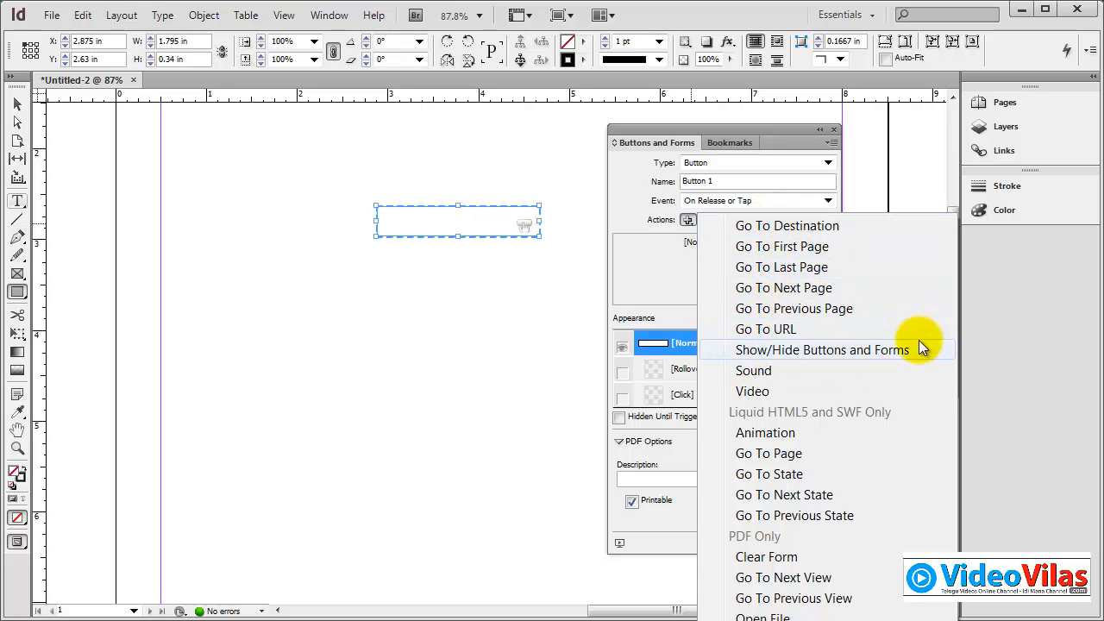
pyautogui.click(673, 129)
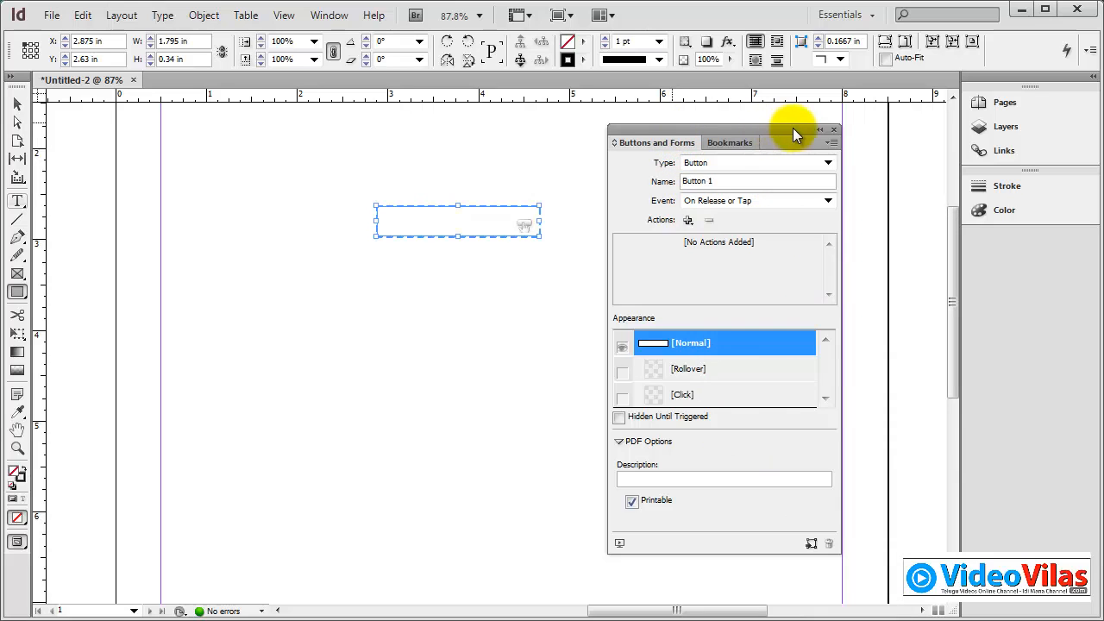
pyautogui.click(833, 129)
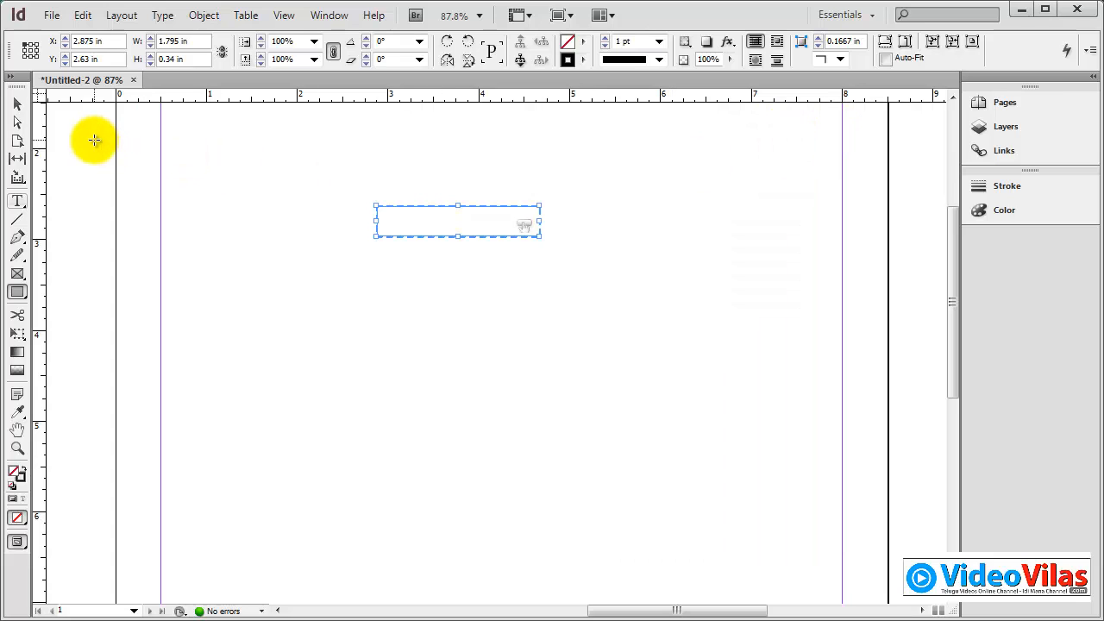
pyautogui.hotkey('ctrl', 'z')
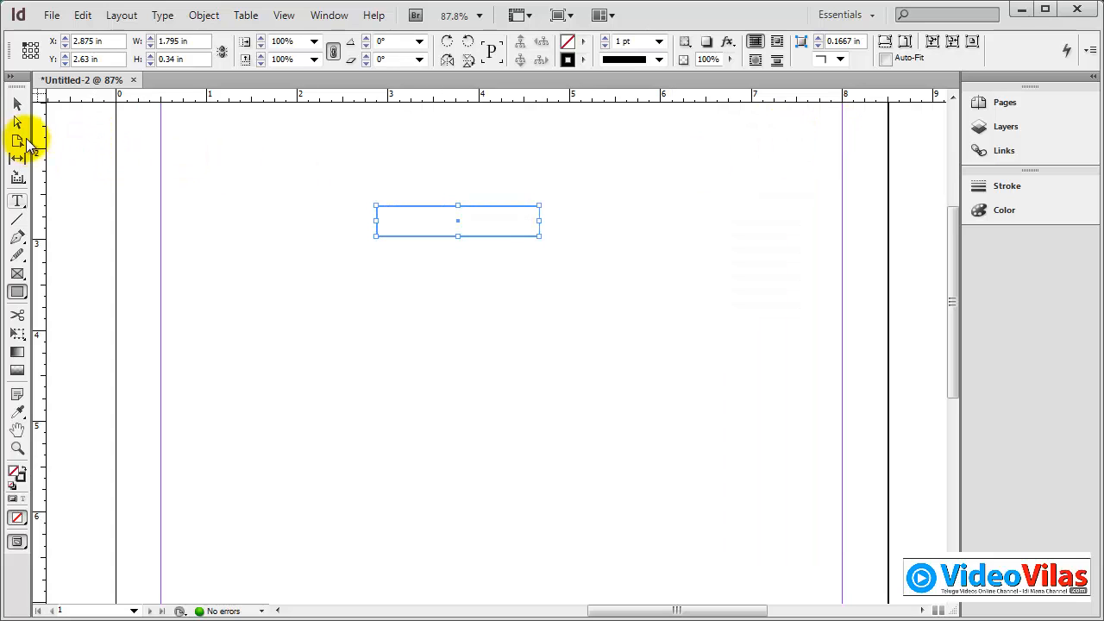
pyautogui.click(17, 103)
pyautogui.click(203, 17)
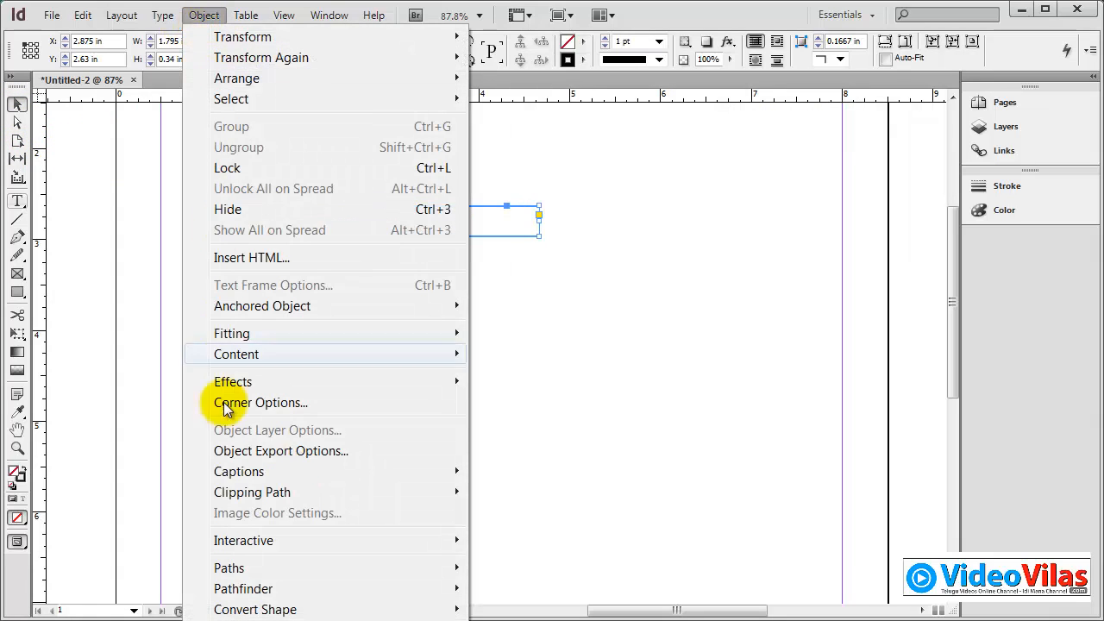
pyautogui.moveTo(246, 541)
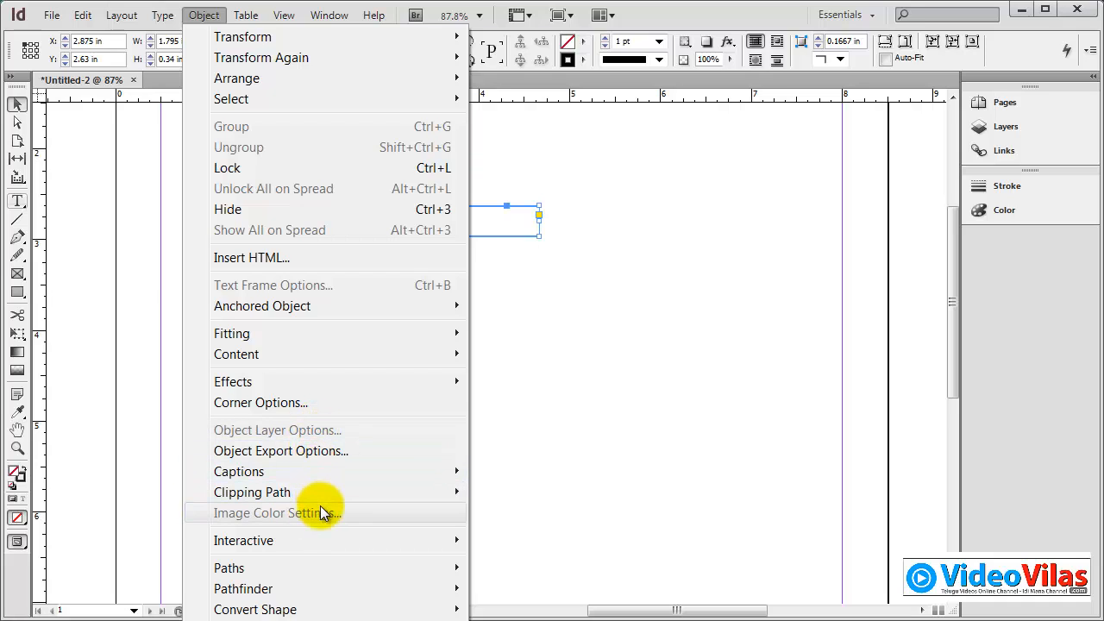
pyautogui.click(526, 294)
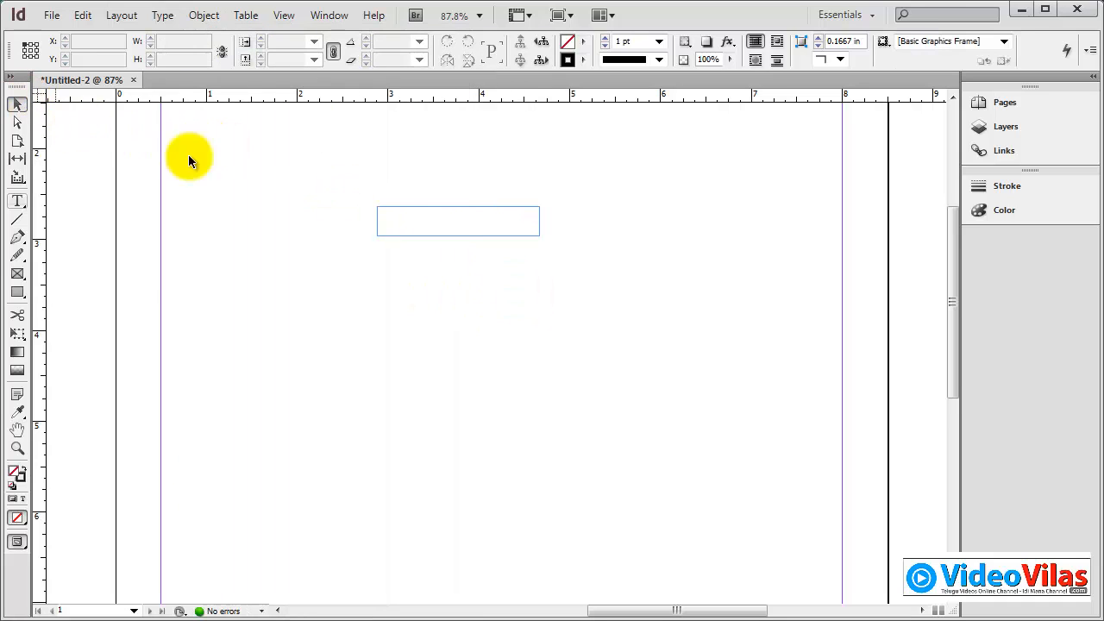
pyautogui.moveTo(367, 160); pyautogui.dragTo(516, 281)
pyautogui.click(516, 287)
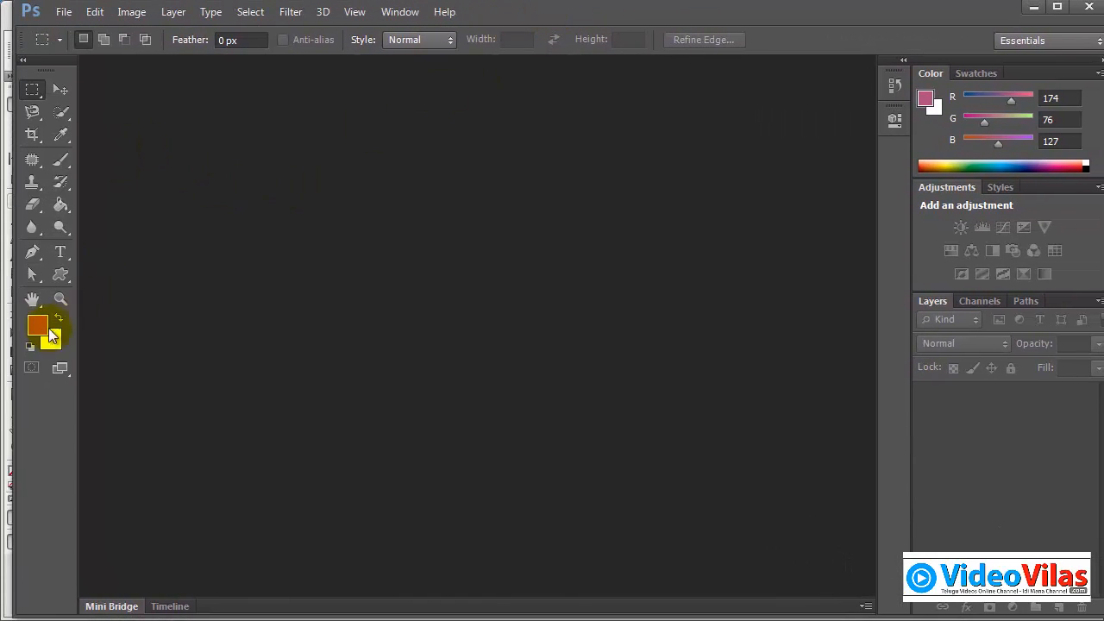
# In Photoshop, restore the default black and white colours and create a document named "just for indesign practice" using the Default Photoshop Size preset.
pyautogui.click(30, 346)
pyautogui.click(64, 12)
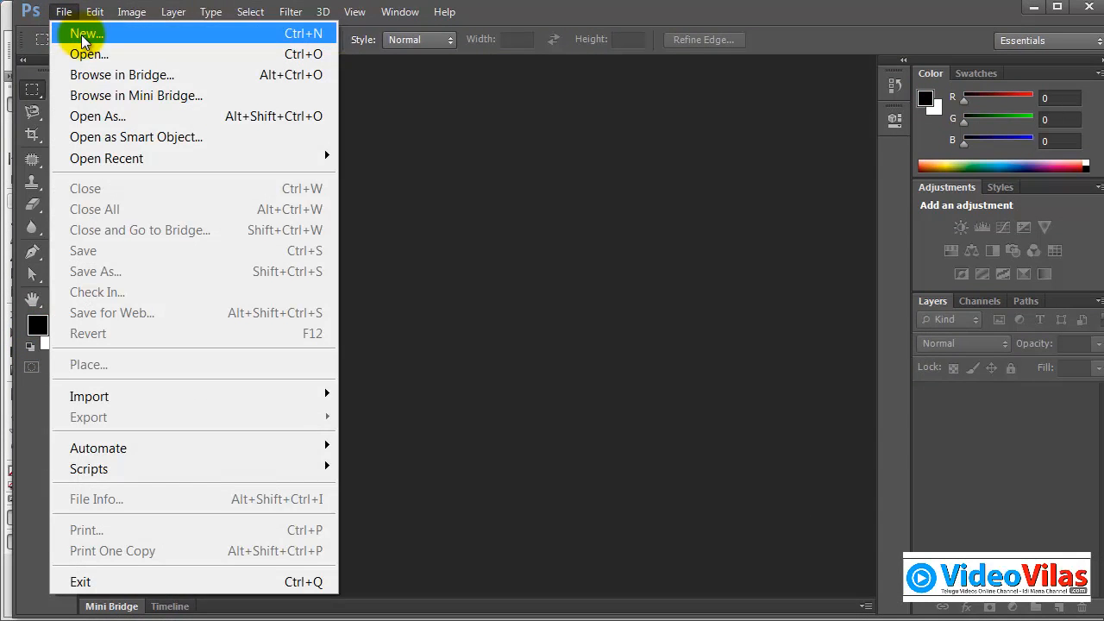
pyautogui.click(78, 33)
pyautogui.moveTo(273, 172); pyautogui.dragTo(610, 126)
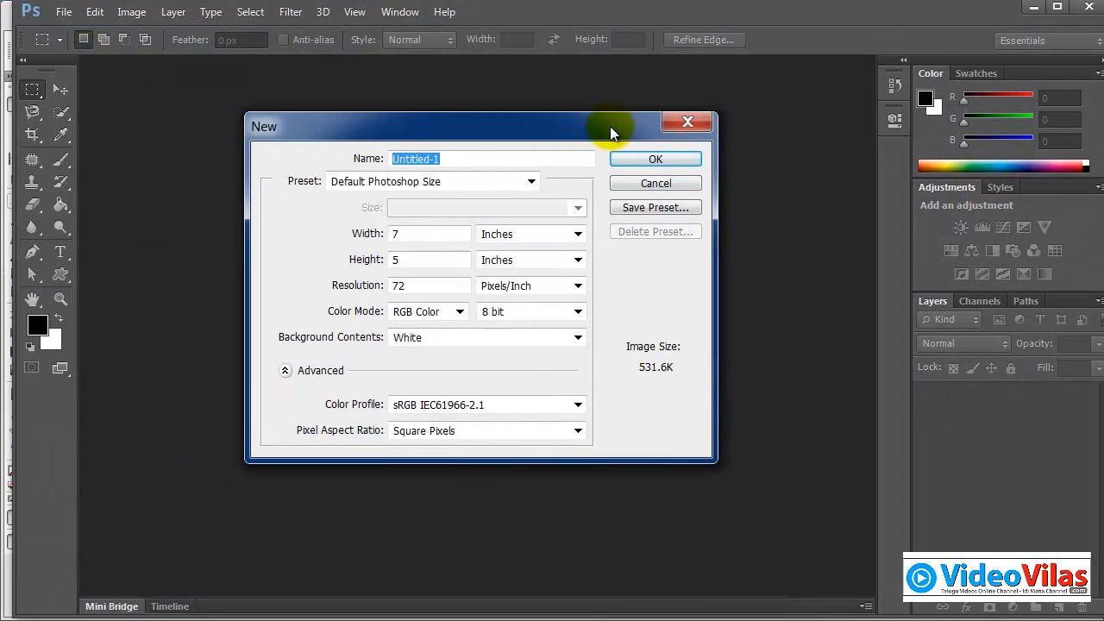
pyautogui.write('just for indesign practice')
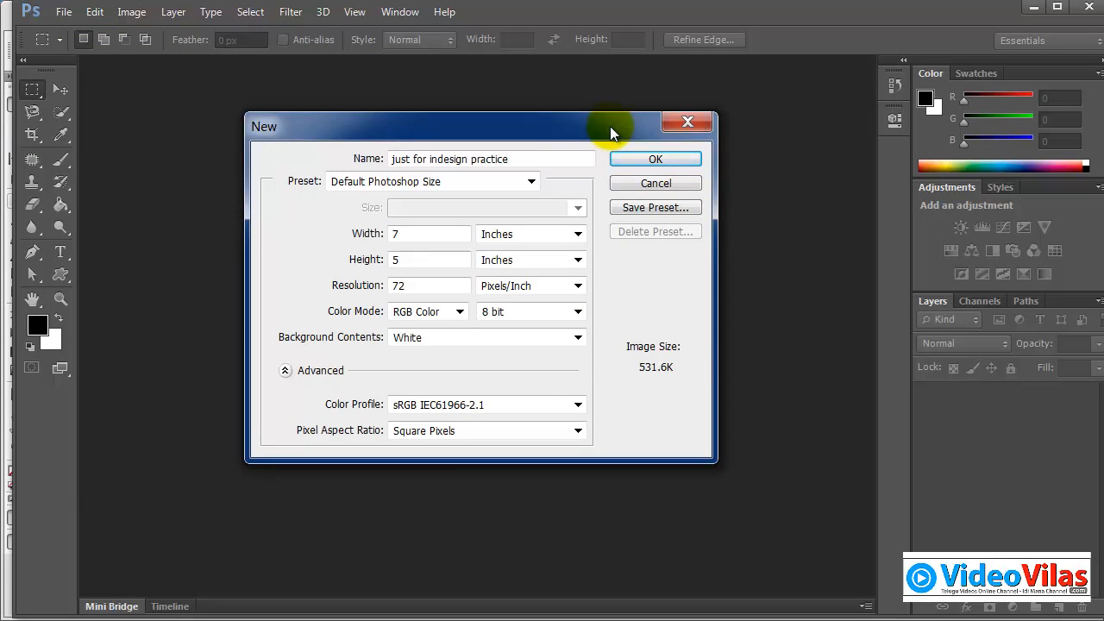
pyautogui.click(497, 182)
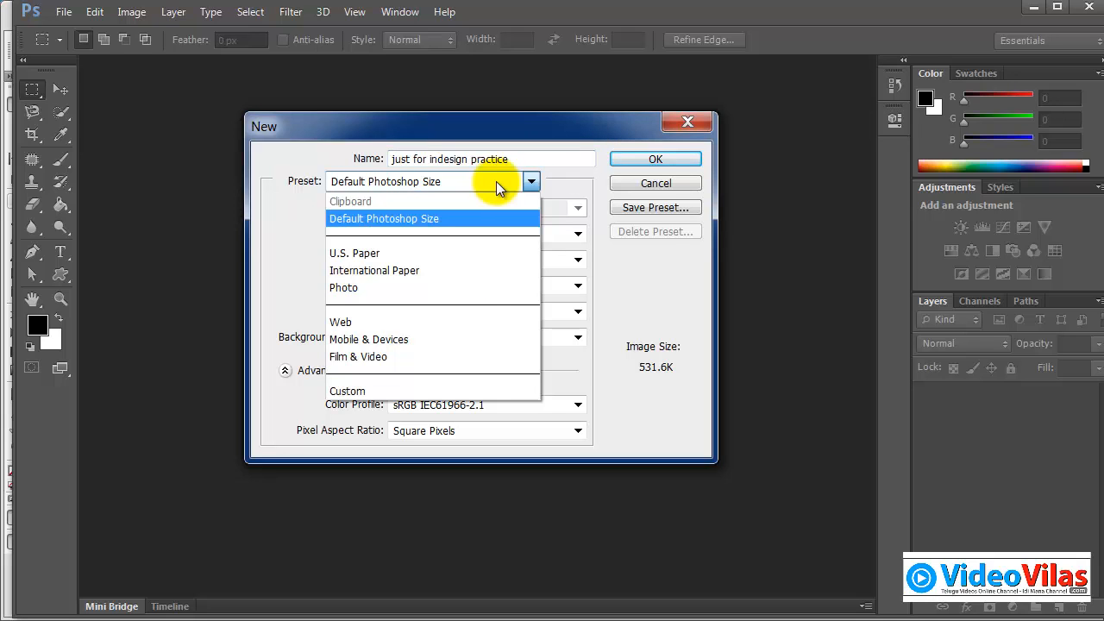
pyautogui.click(459, 216)
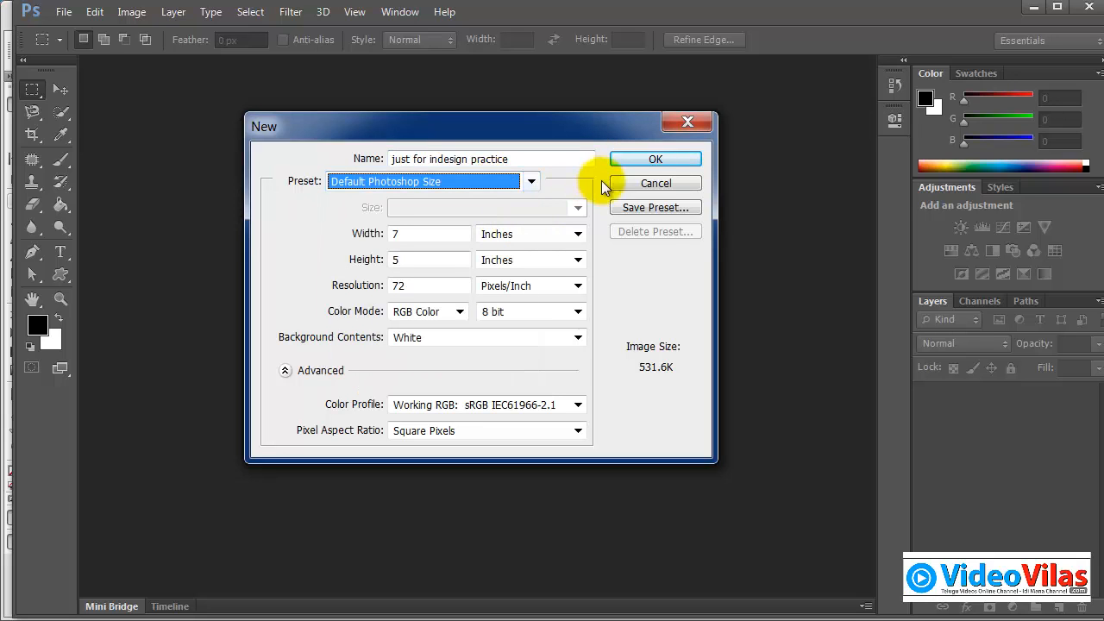
pyautogui.click(642, 158)
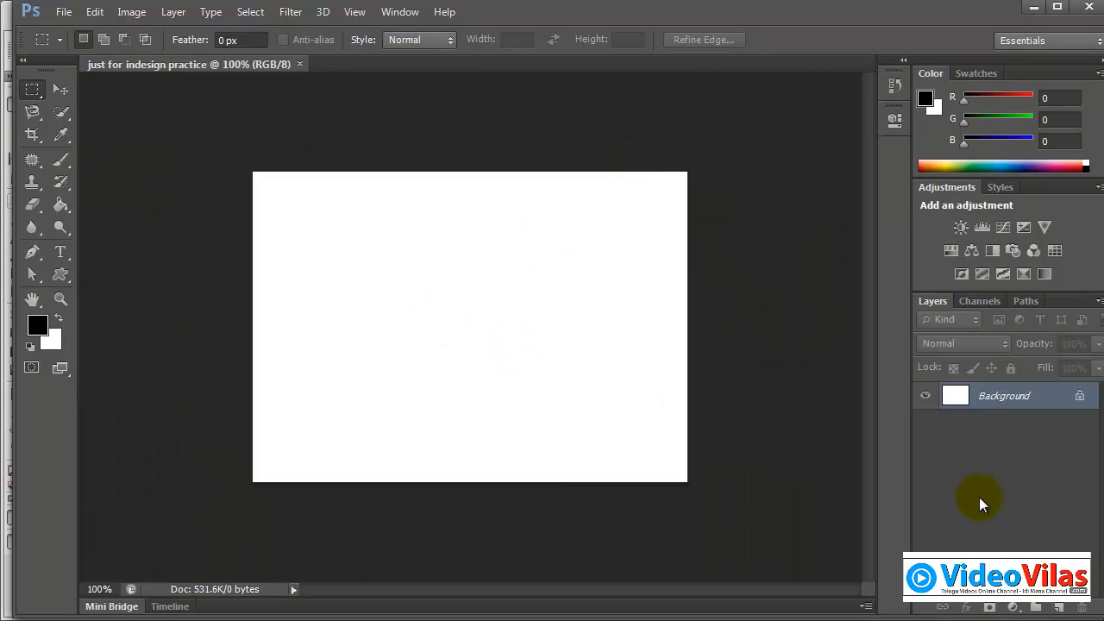
# Fill the Background layer with light blue (RGB 186, 217, 242) and restore the default black and white colours.
pyautogui.click(1003, 162)
pyautogui.click(1009, 159)
pyautogui.hotkey('alt', 'BackSpace')
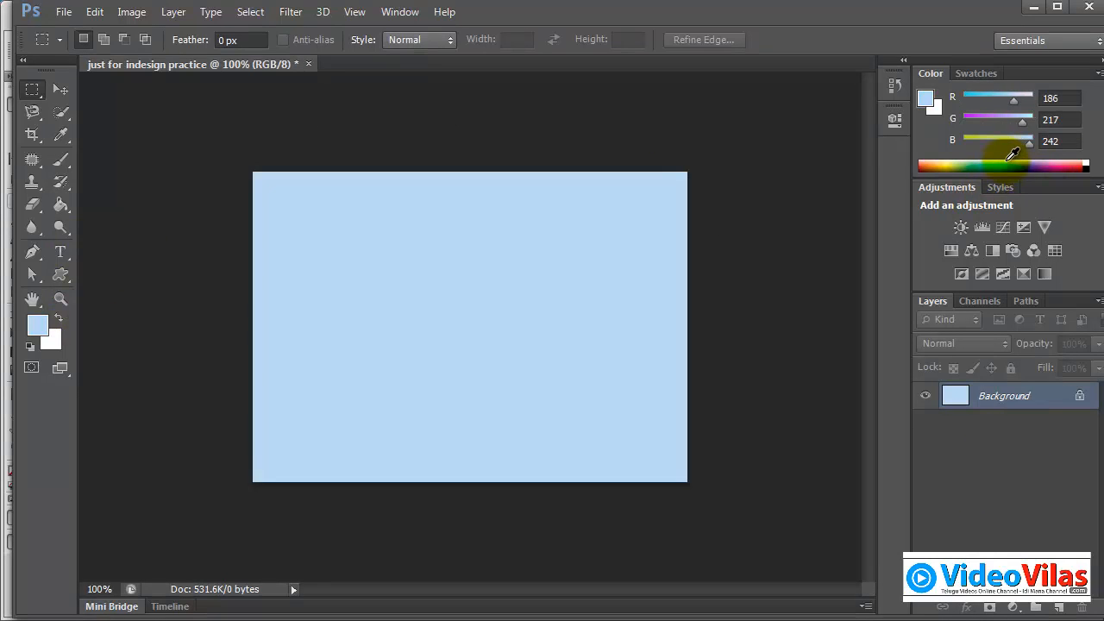
pyautogui.click(30, 346)
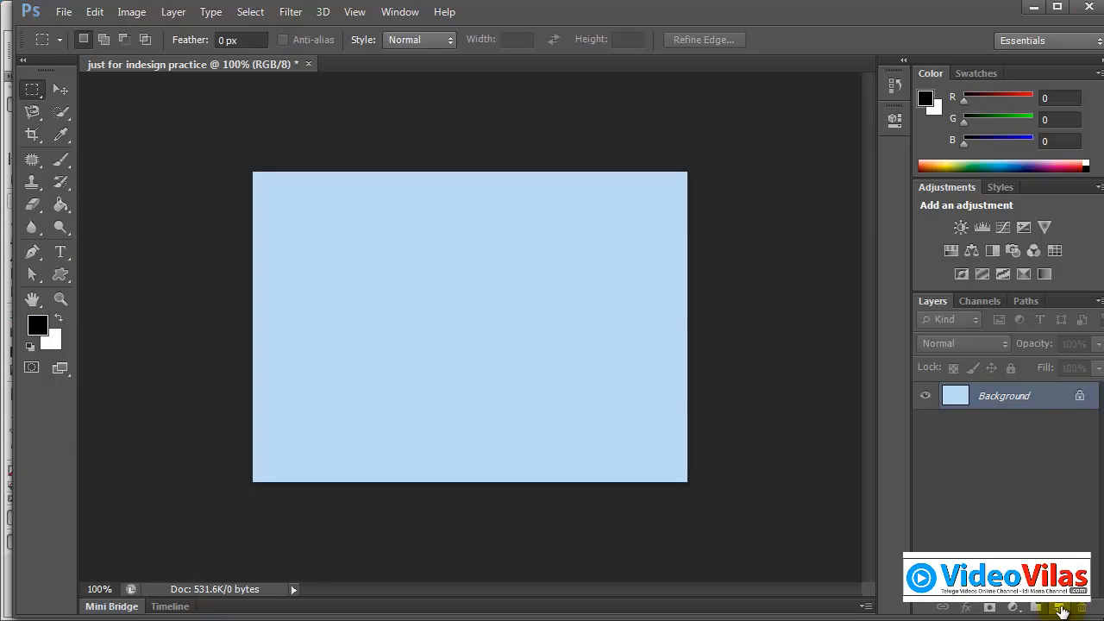
# Add a new layer and draw a red square (RGB 211, 32, 39) in Pixels mode on the canvas's upper-left part.
pyautogui.click(1062, 610)
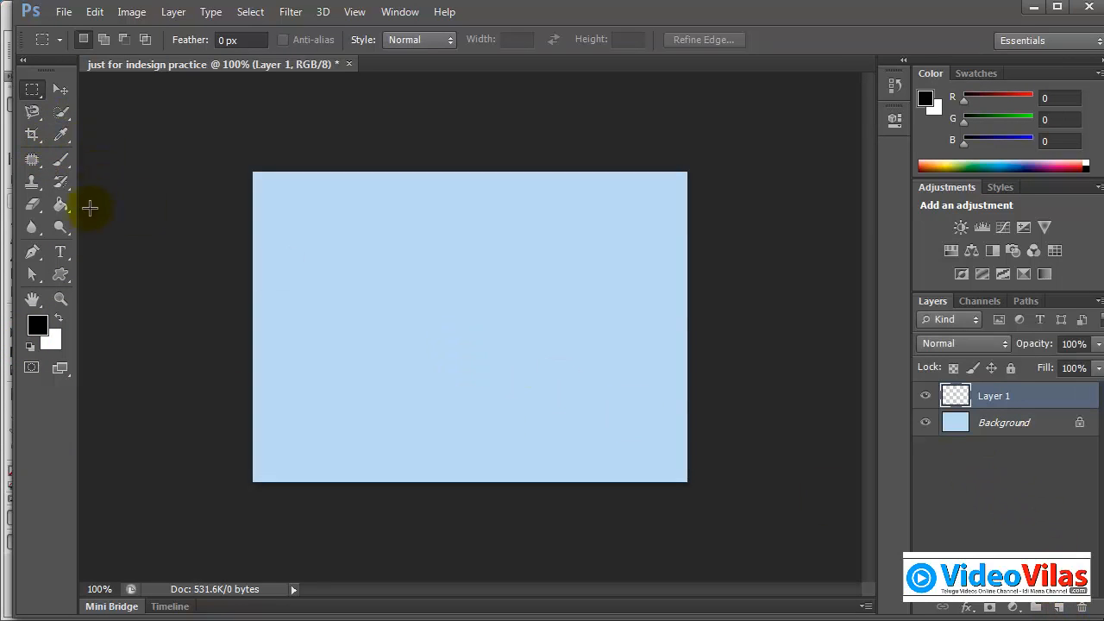
pyautogui.click(61, 276)
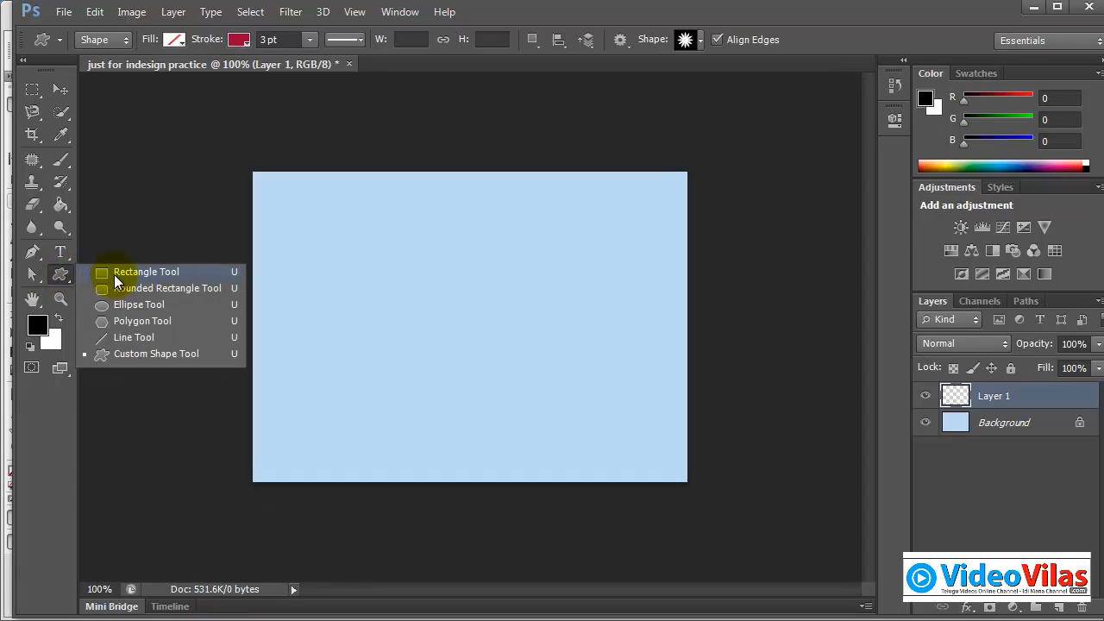
pyautogui.click(114, 272)
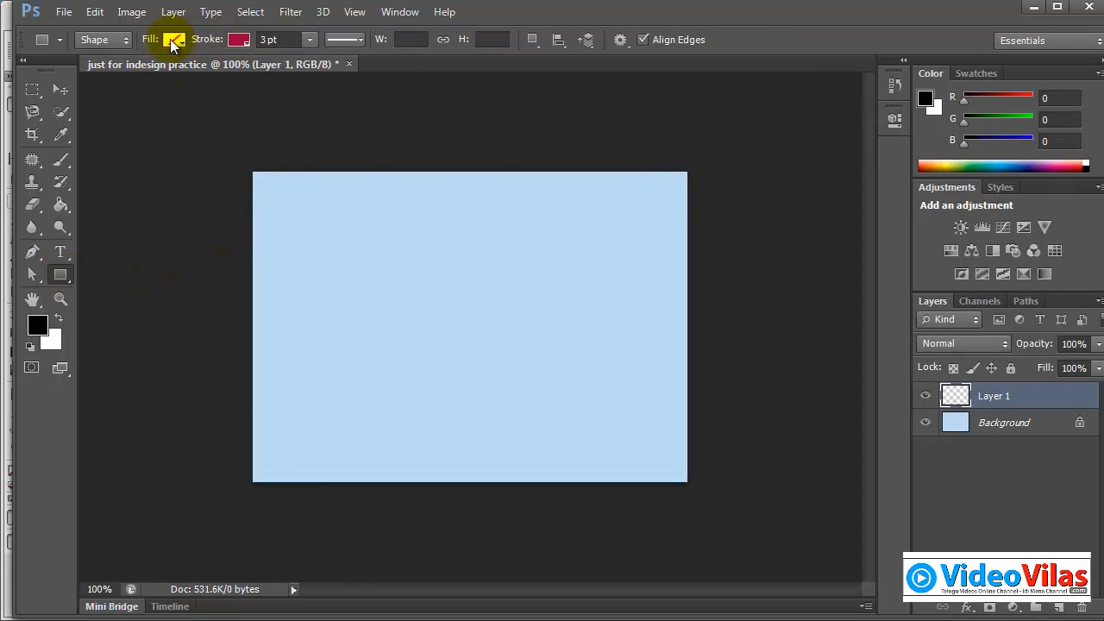
pyautogui.click(129, 44)
pyautogui.click(105, 93)
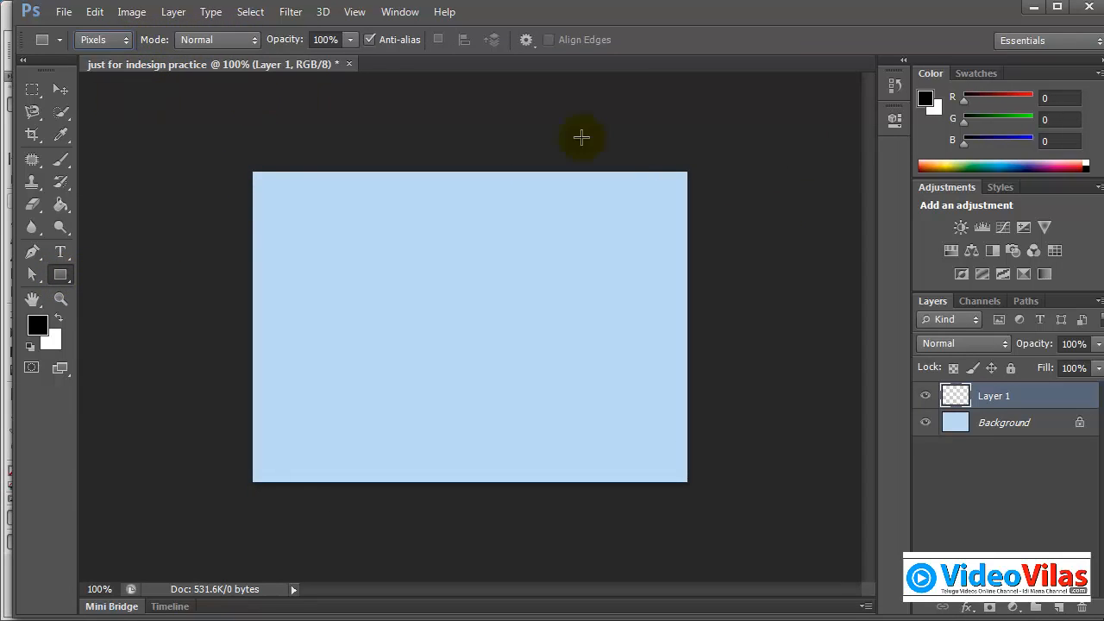
pyautogui.click(921, 165)
pyautogui.moveTo(339, 211); pyautogui.dragTo(455, 327)
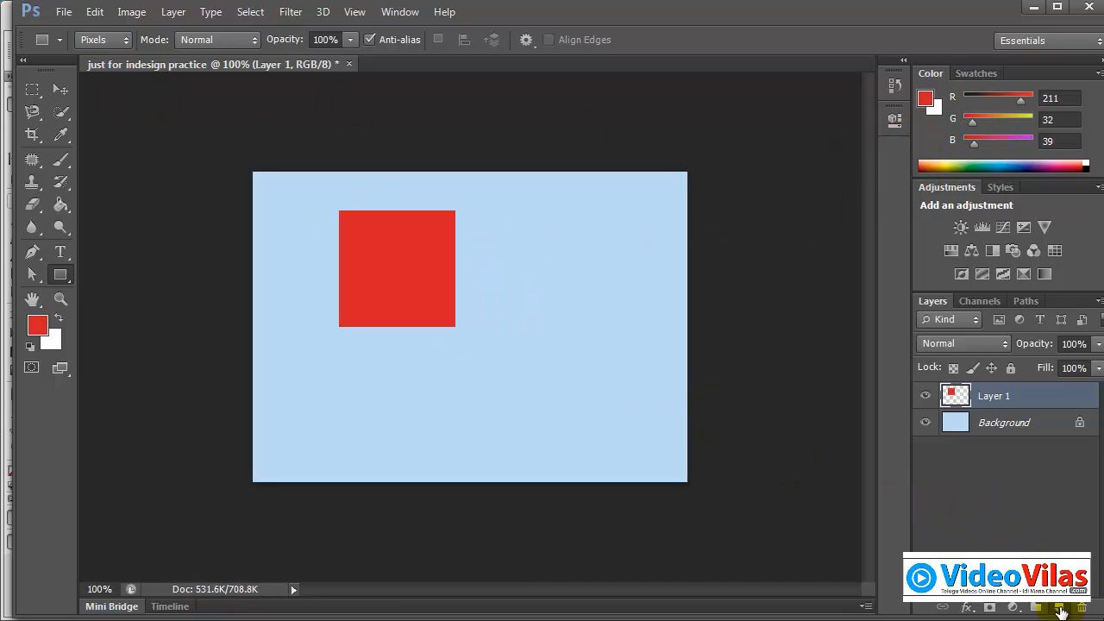
# Add another layer and draw a dark green square (#077007) overlapping the red square's lower-right corner.
pyautogui.click(1059, 608)
pyautogui.click(38, 325)
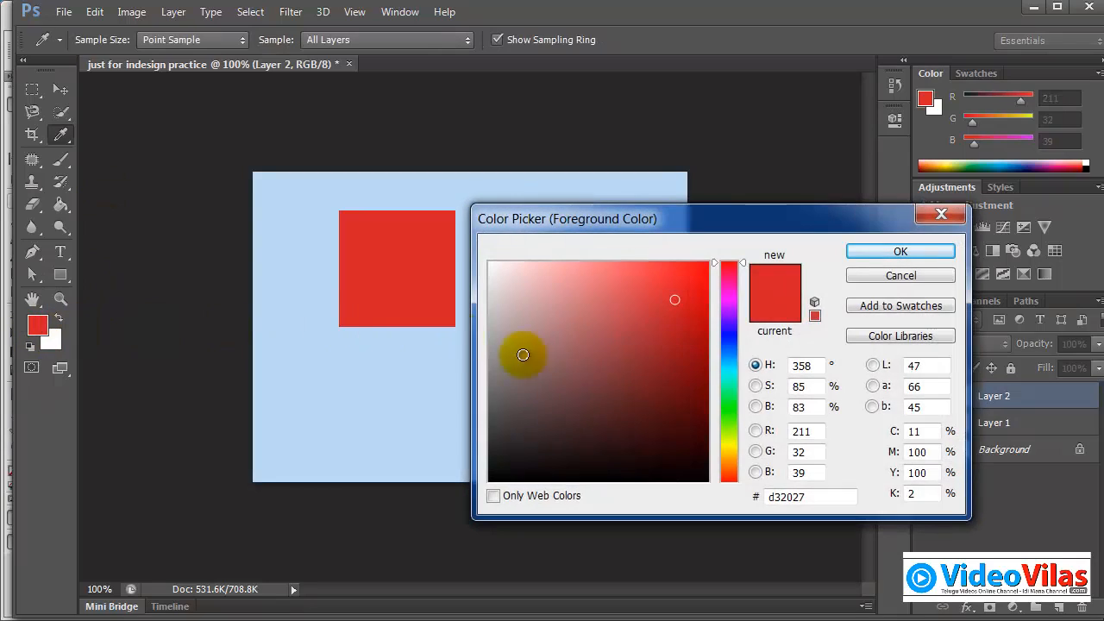
pyautogui.moveTo(727, 345); pyautogui.dragTo(729, 408)
pyautogui.click(814, 283)
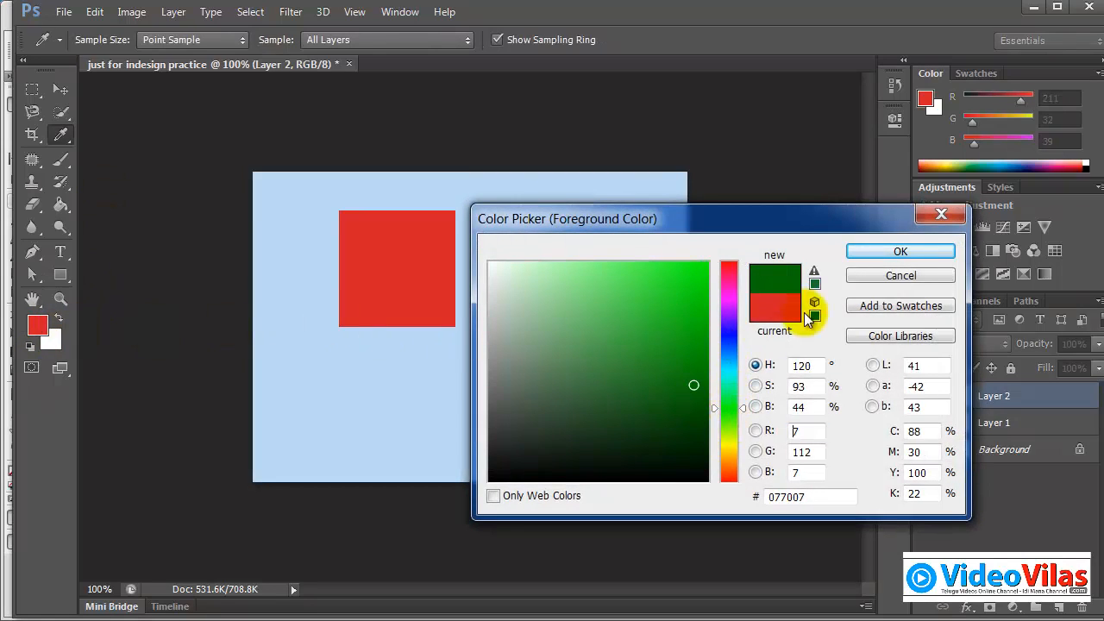
pyautogui.click(853, 251)
pyautogui.moveTo(393, 271); pyautogui.dragTo(502, 380)
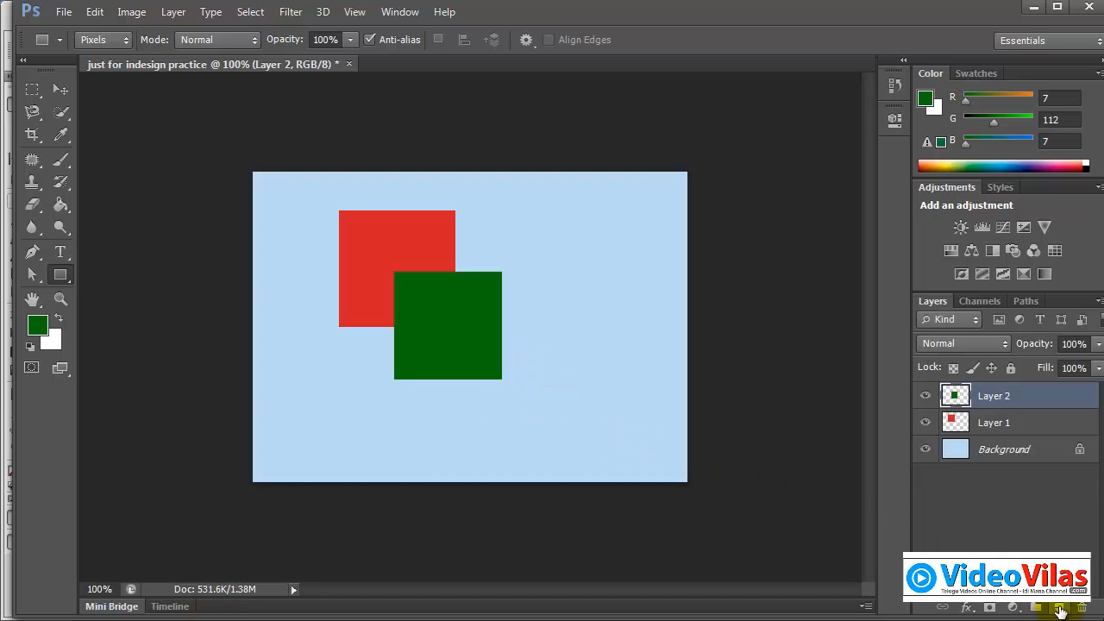
# Add a third layer and draw a blue square (#273993) overlapping the green square's lower-right corner.
pyautogui.click(1059, 607)
pyautogui.click(37, 329)
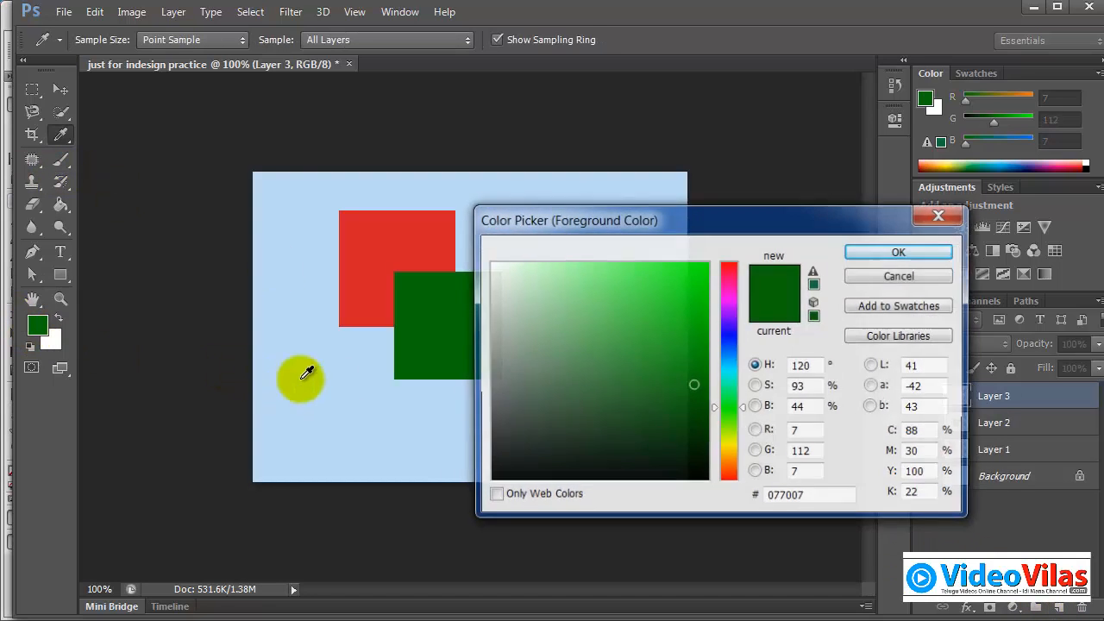
pyautogui.moveTo(730, 366); pyautogui.dragTo(729, 341)
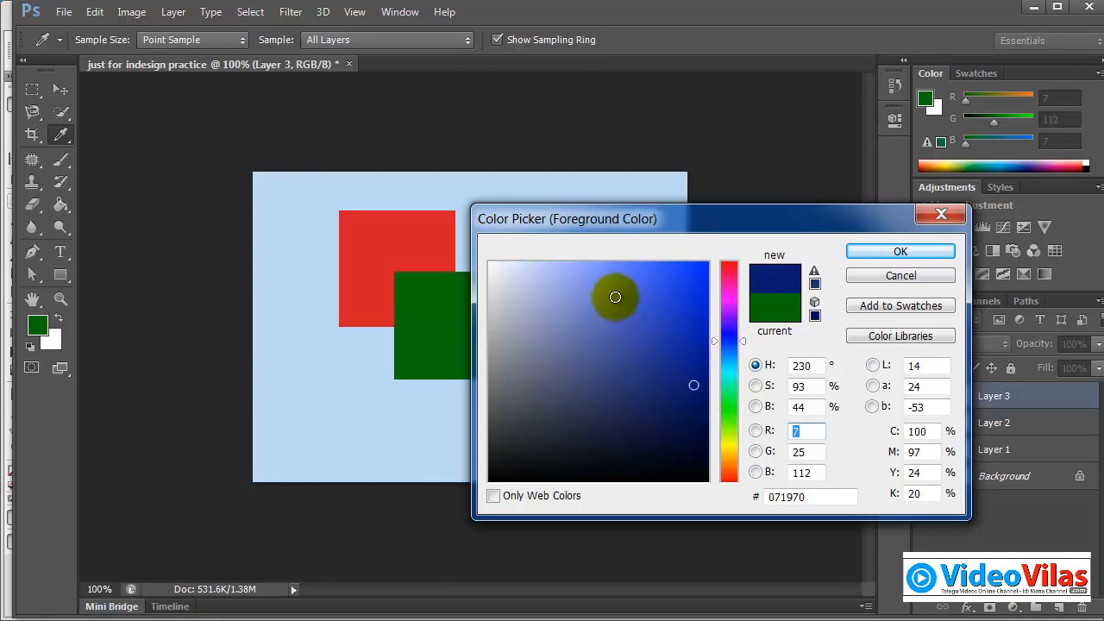
pyautogui.click(646, 337)
pyautogui.click(649, 354)
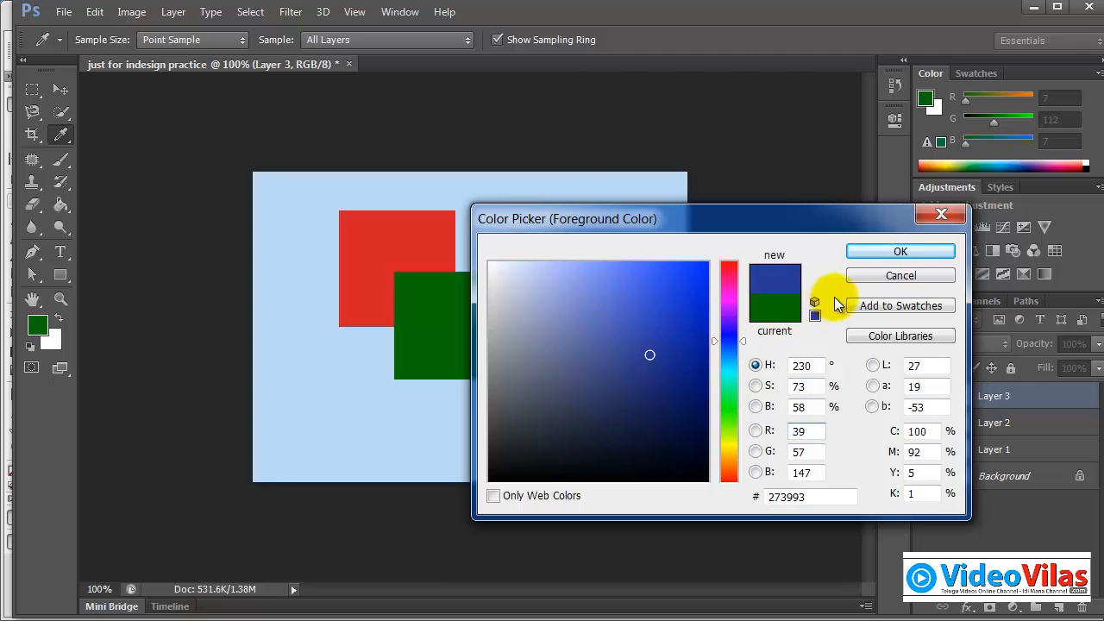
pyautogui.click(857, 253)
pyautogui.press('u')
pyautogui.moveTo(463, 335)
pyautogui.mouseDown()
pyautogui.moveTo(535, 394)
pyautogui.moveTo(571, 443)
pyautogui.mouseUp()
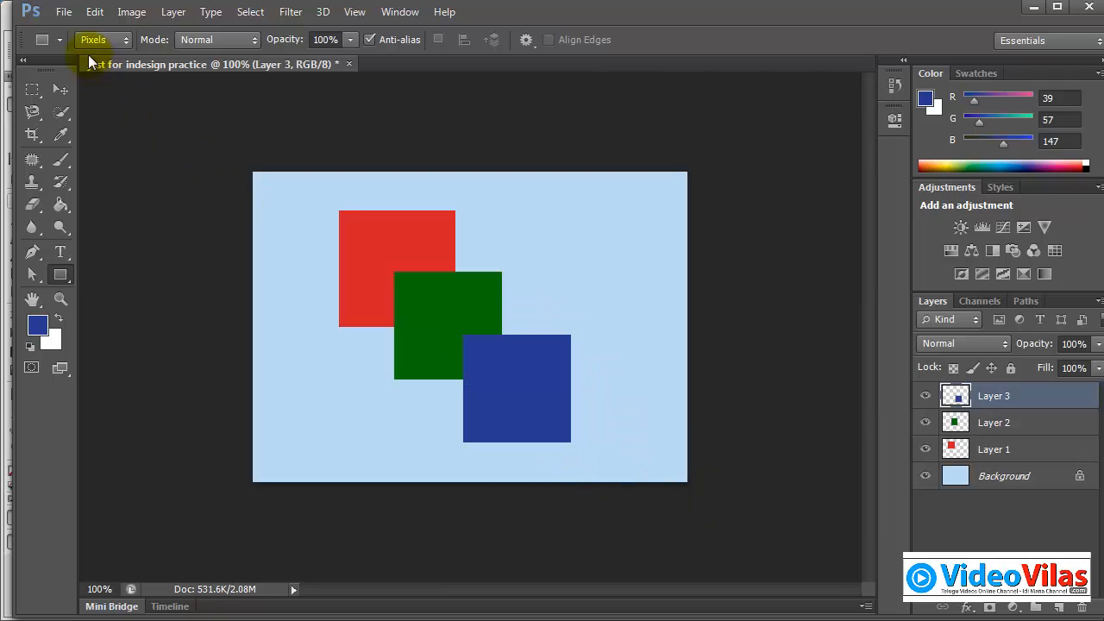
# Save the document to the Desktop as "just for indesign practice.psd" with layers and Maximize Compatibility, and close Photoshop.
pyautogui.click(70, 14)
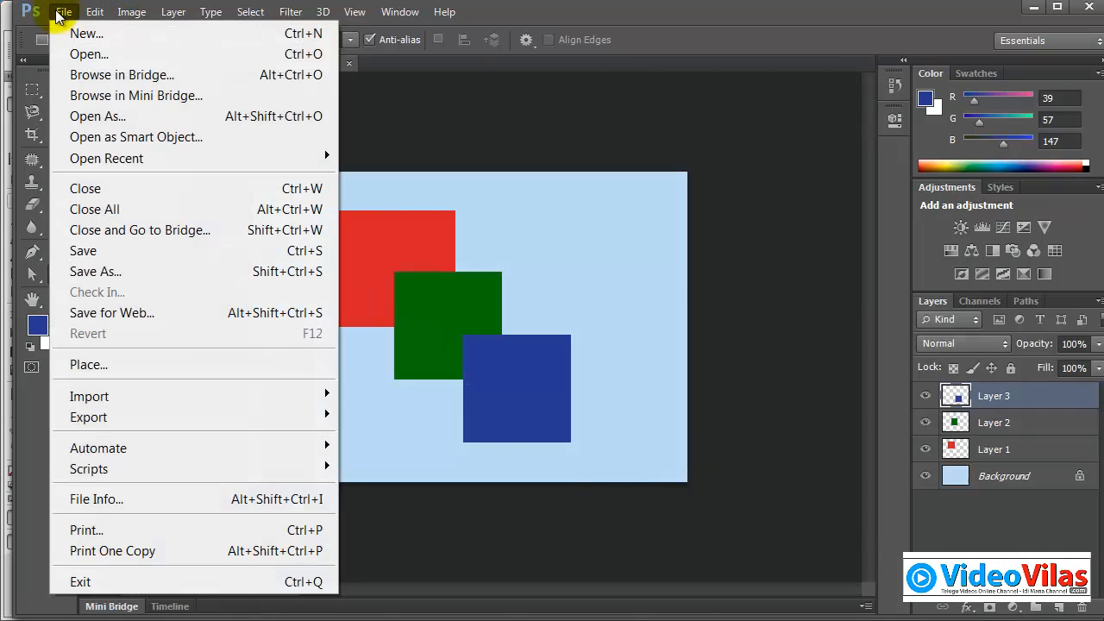
pyautogui.click(92, 272)
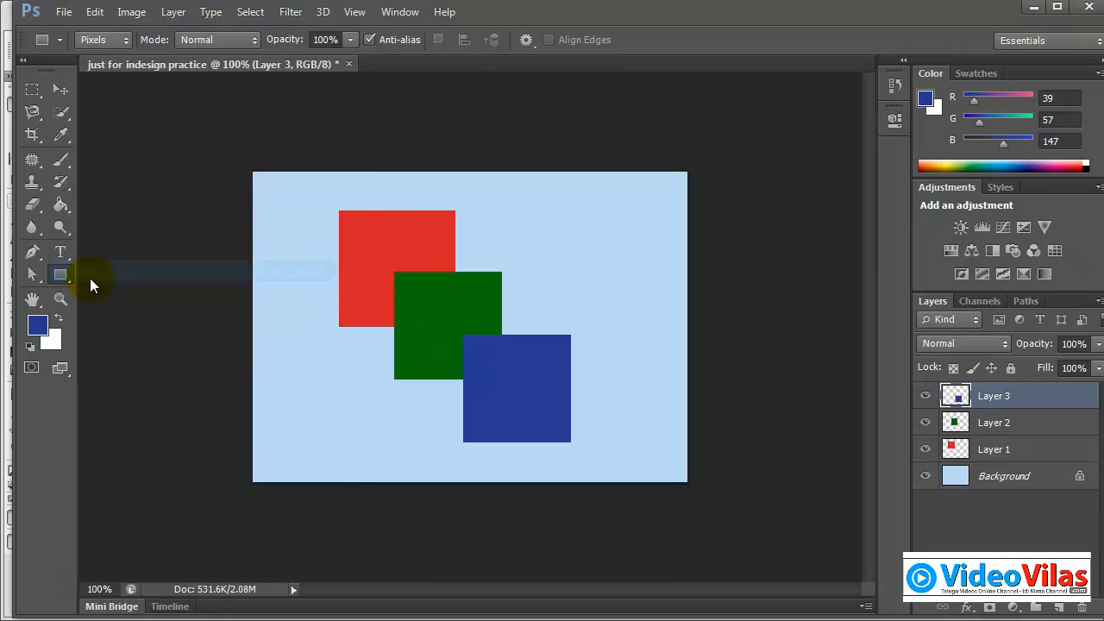
pyautogui.click(289, 248)
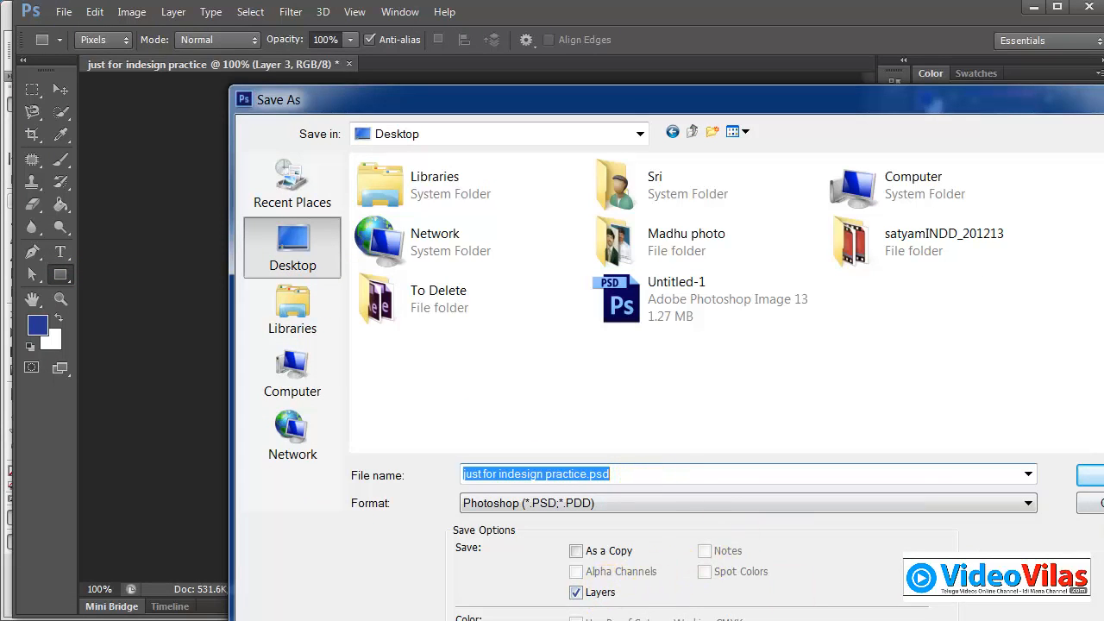
pyautogui.click(1093, 475)
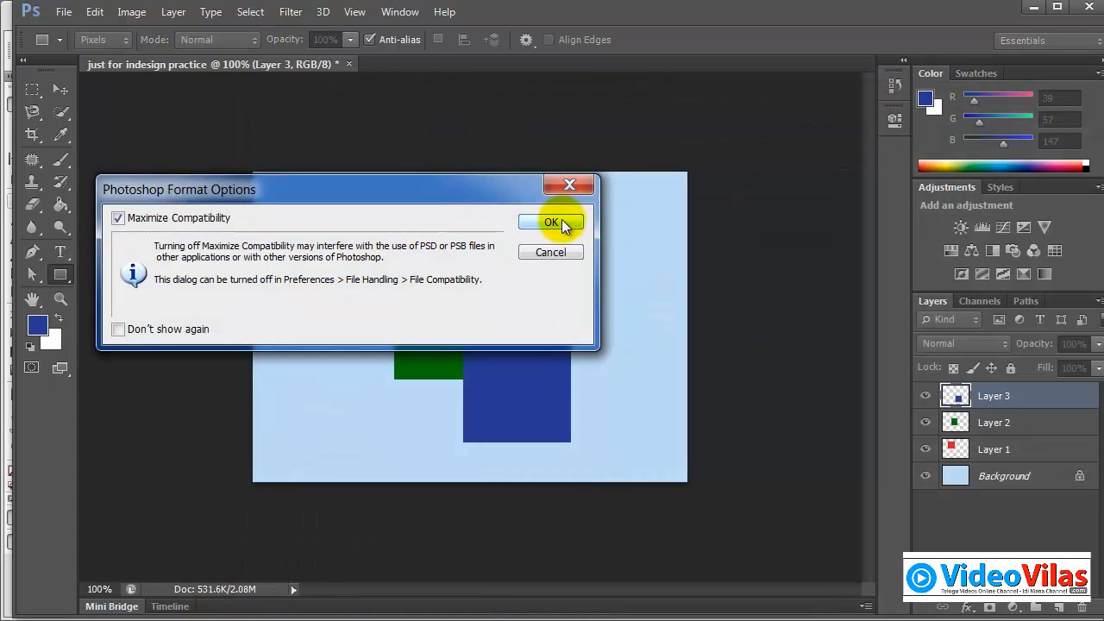
pyautogui.click(560, 222)
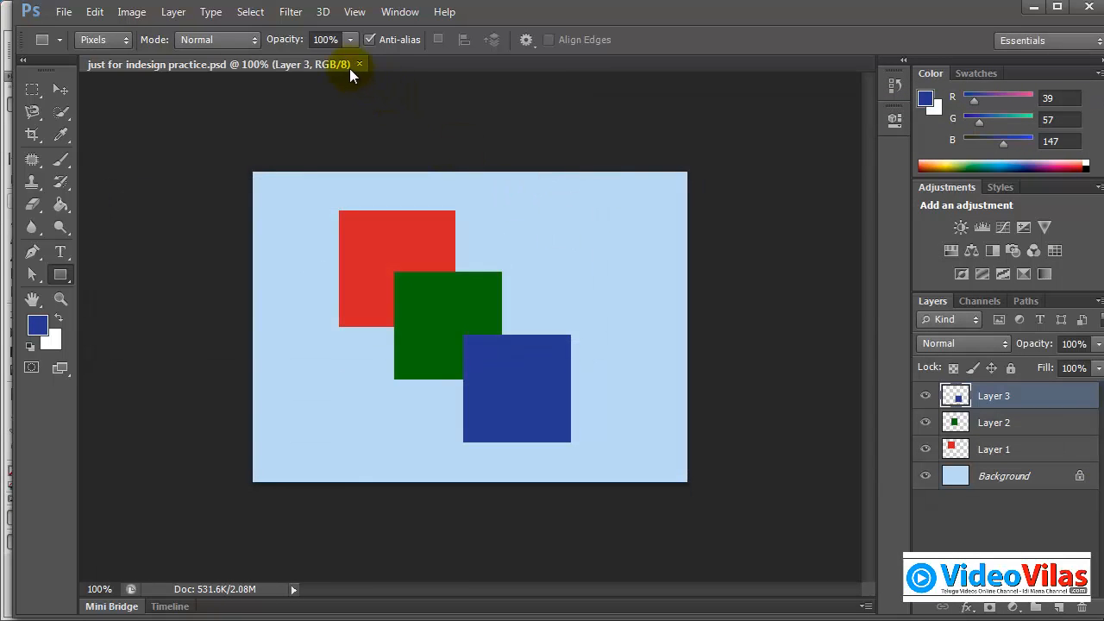
pyautogui.moveTo(954, 16); pyautogui.dragTo(819, 121)
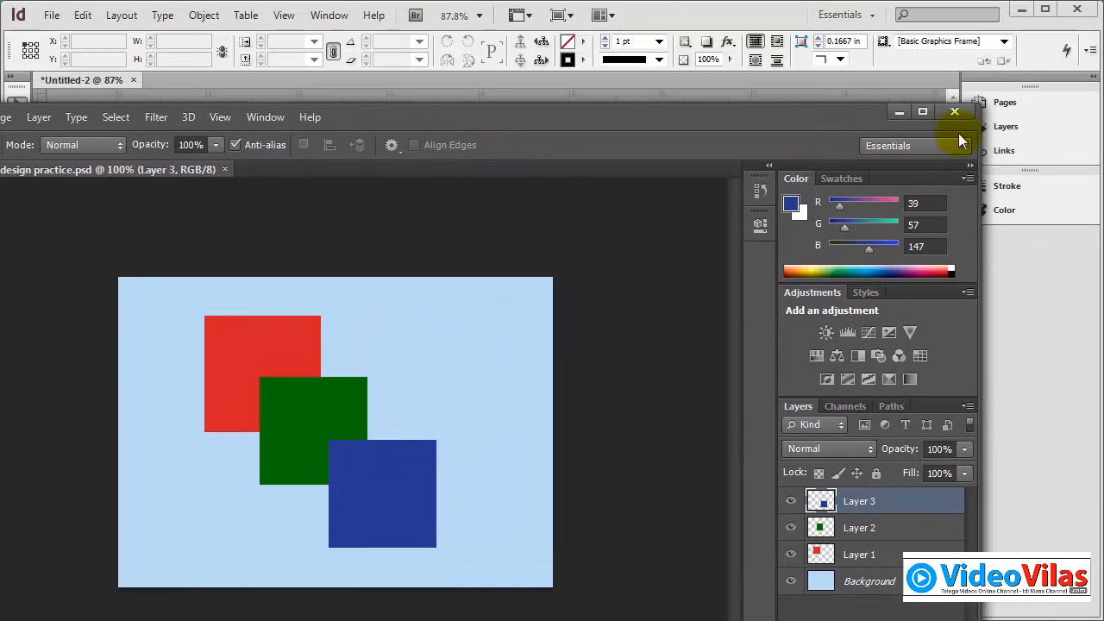
pyautogui.click(954, 112)
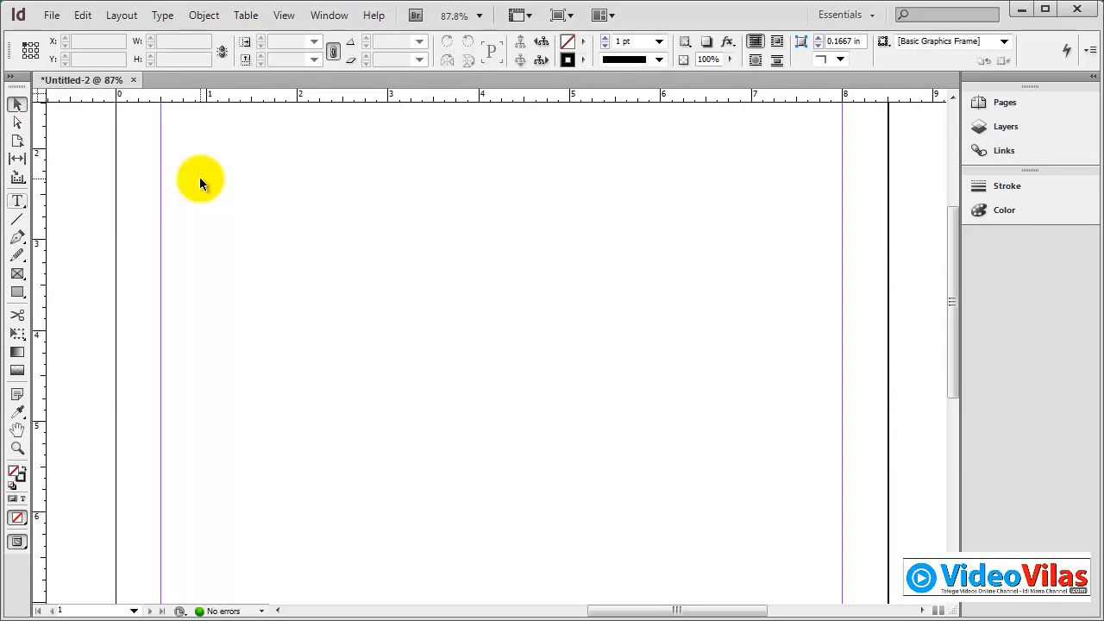
# In InDesign, start placing "just for indesign practice" from the Desktop with Show Import Options enabled.
pyautogui.click(51, 16)
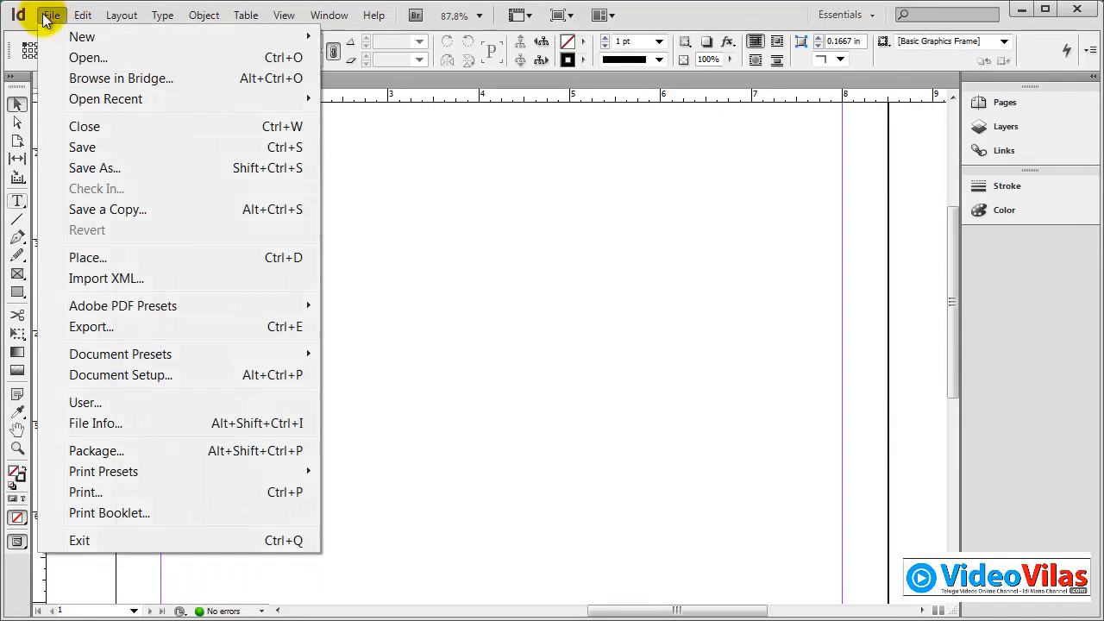
pyautogui.click(105, 259)
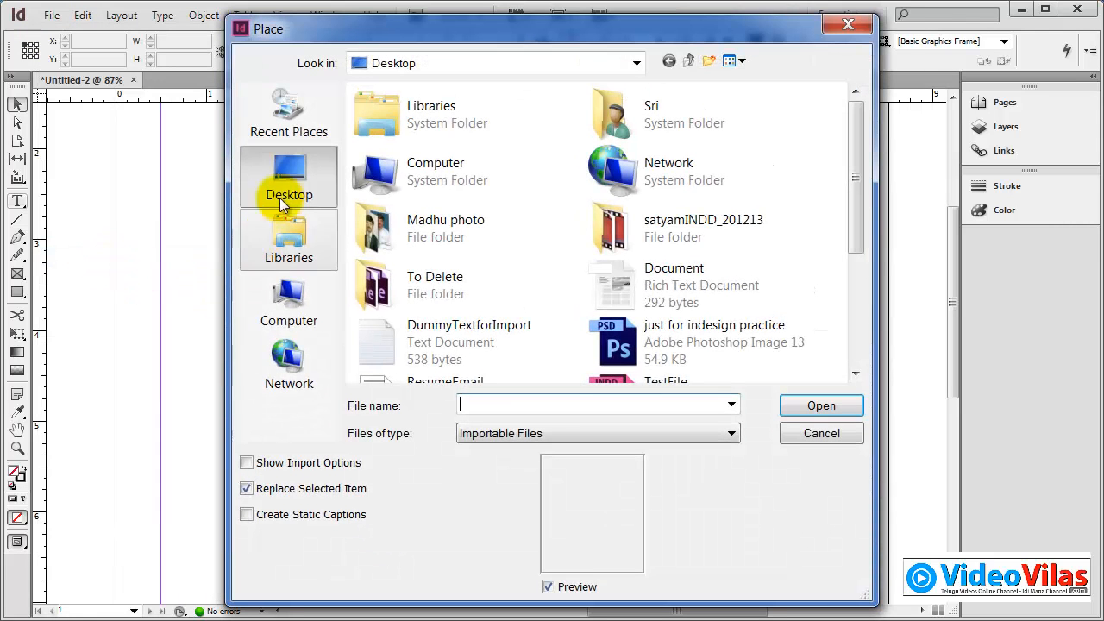
pyautogui.click(616, 336)
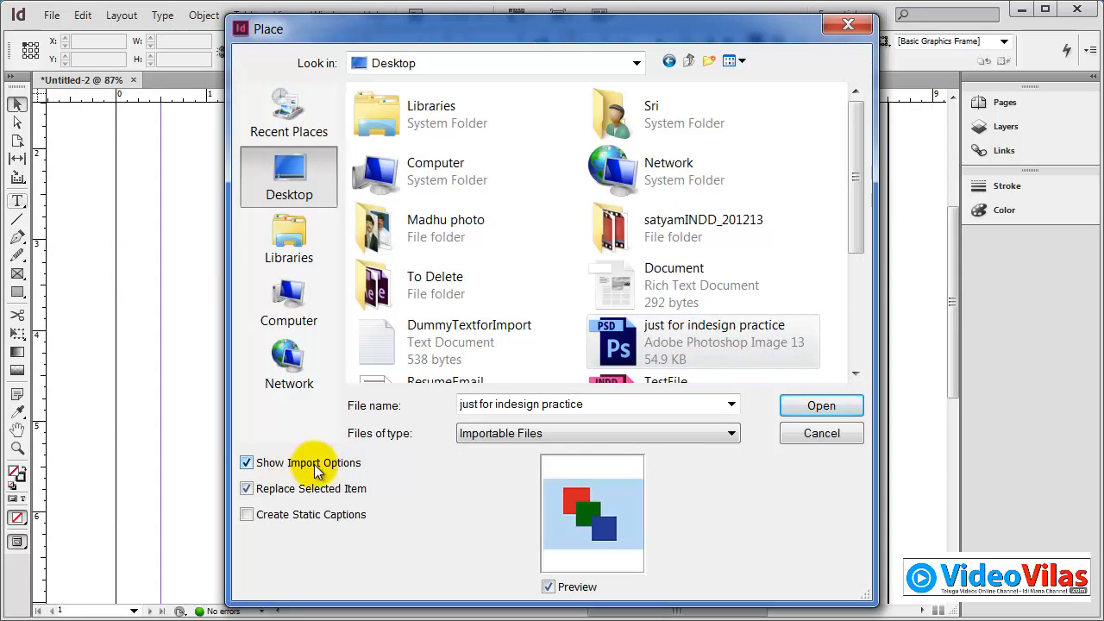
pyautogui.click(806, 406)
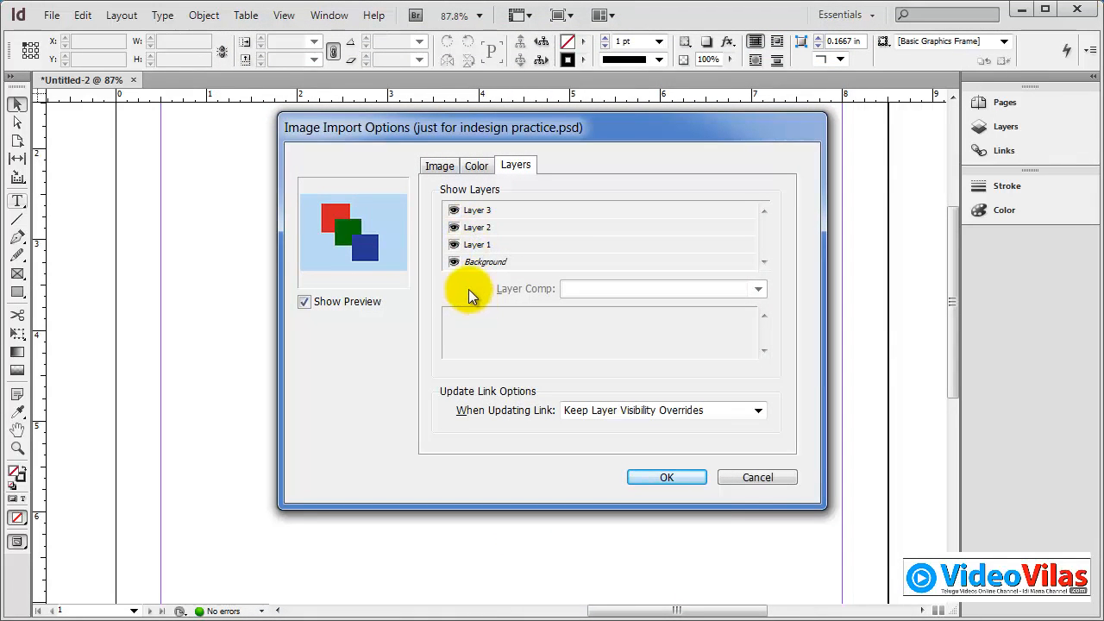
# Try hiding the Background, Layer 1 and Layer 2 in the image import options and show all three again.
pyautogui.click(453, 262)
pyautogui.click(454, 245)
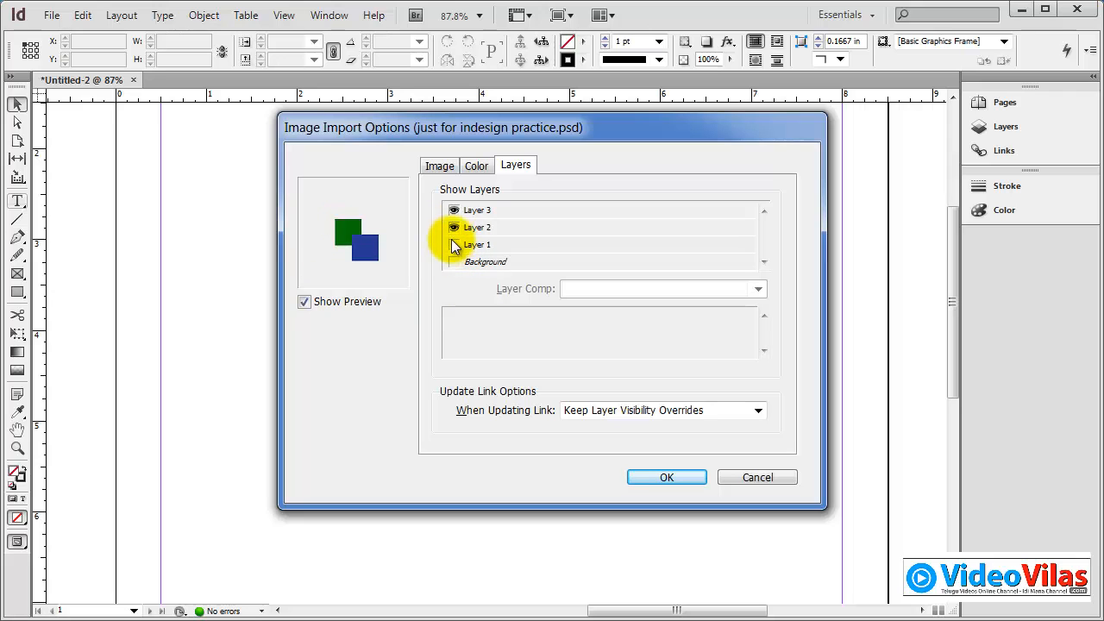
pyautogui.click(453, 228)
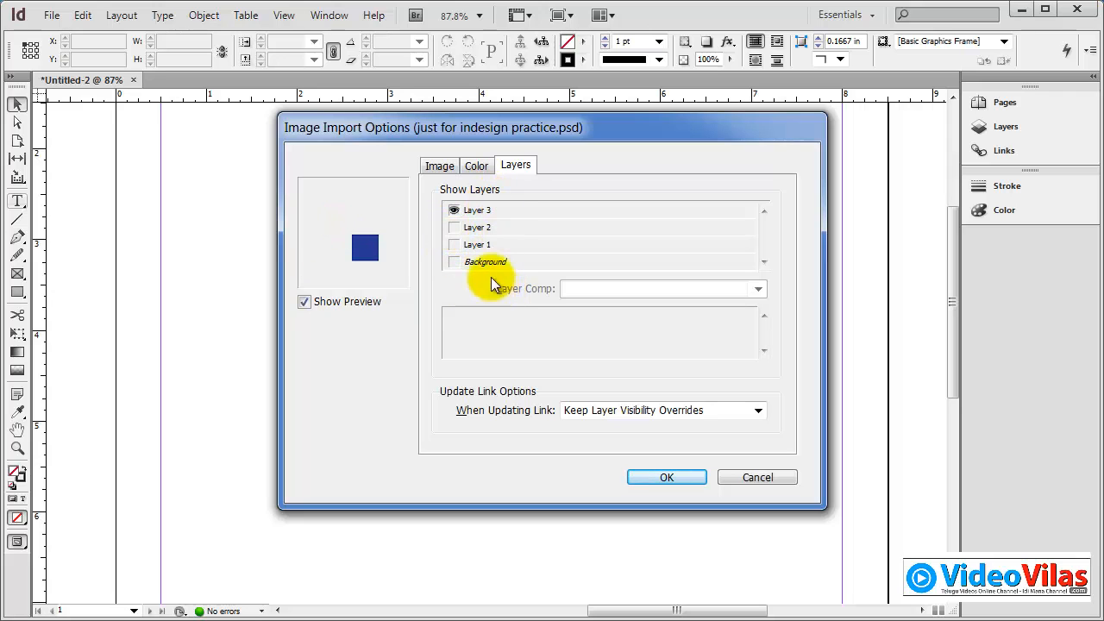
pyautogui.click(455, 227)
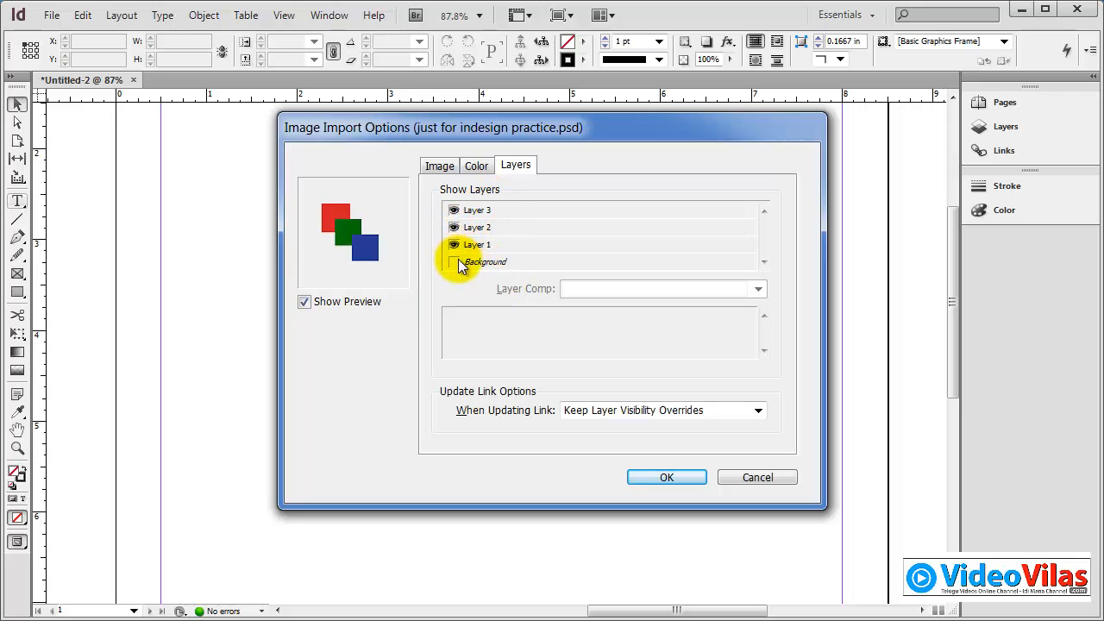
pyautogui.click(455, 261)
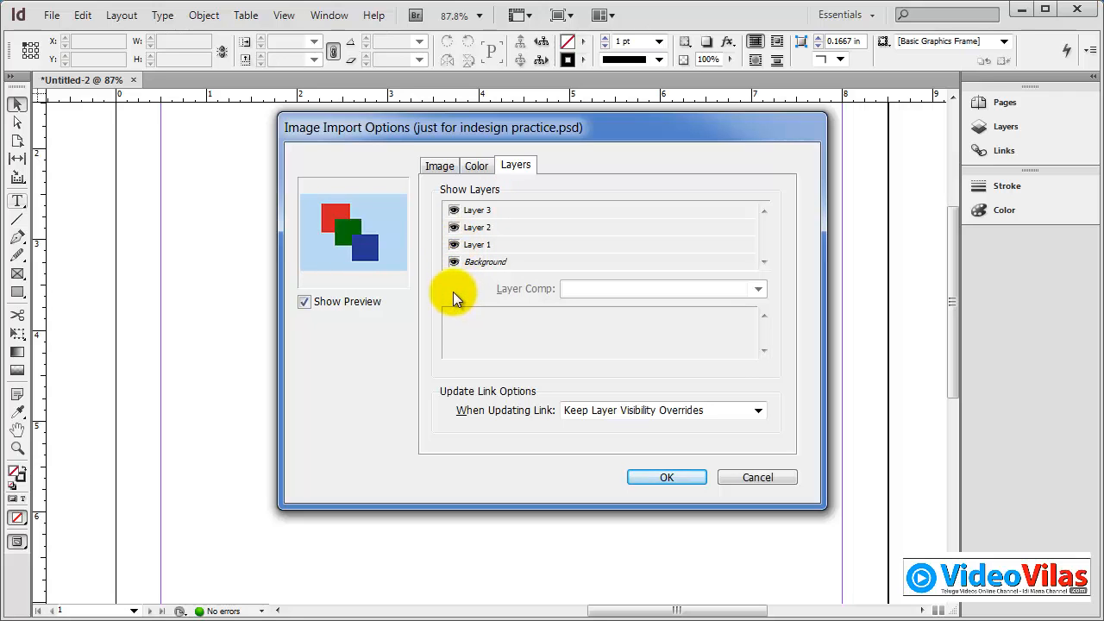
# Accept the import options and place the image about 5.6 by 4 in at about X 1.47, Y 2.04 in.
pyautogui.click(663, 477)
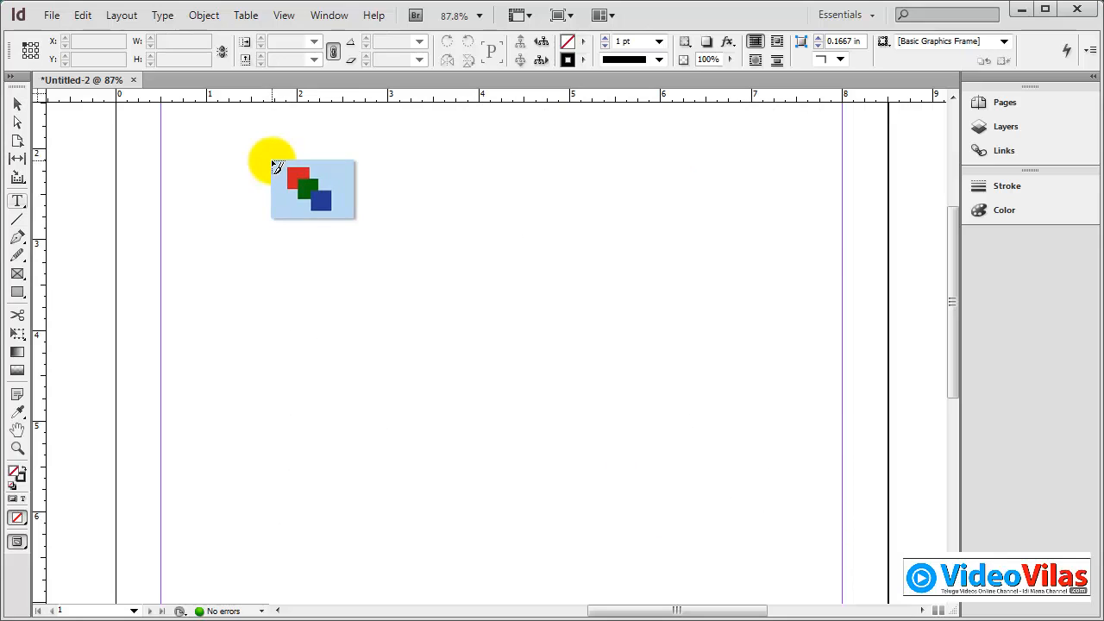
pyautogui.moveTo(248, 153); pyautogui.dragTo(755, 569)
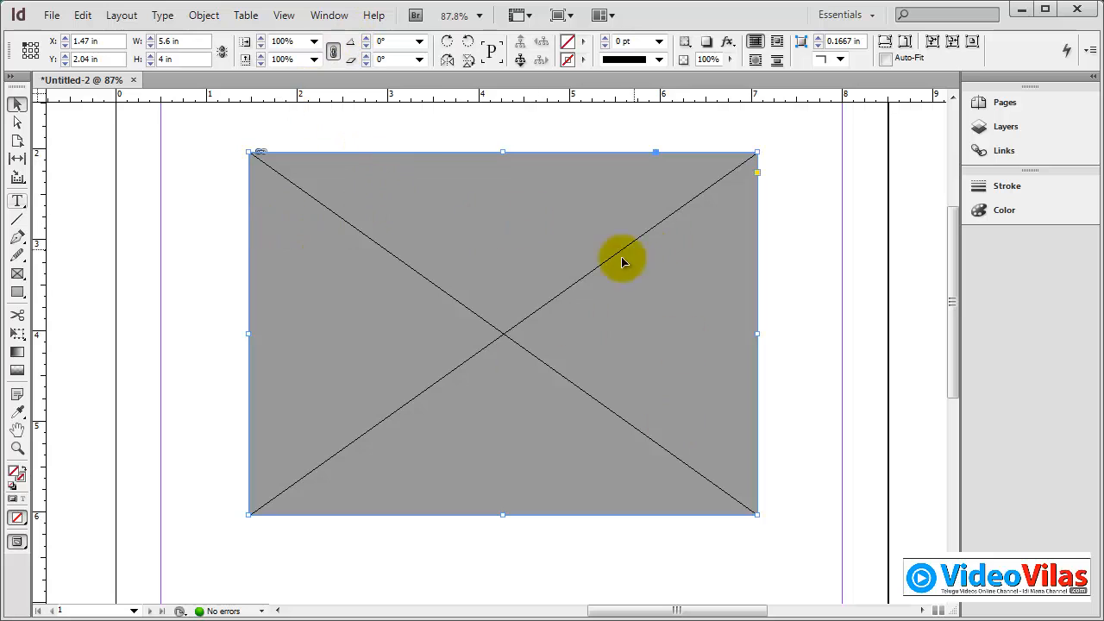
# Set the display performance to Typical Display and deselect the placed image.
pyautogui.click(285, 16)
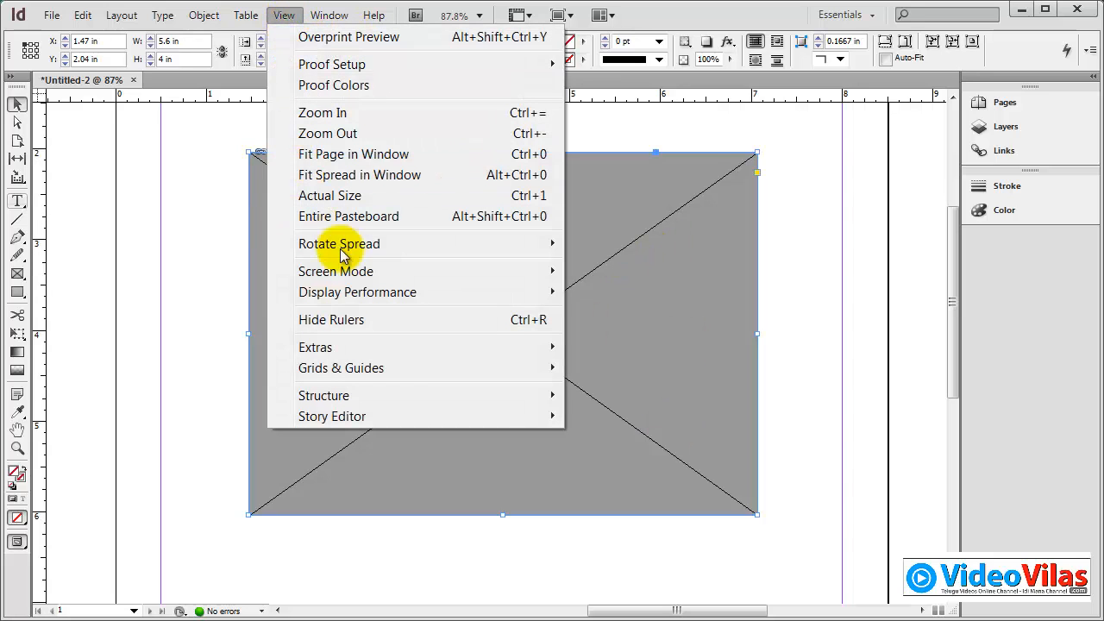
pyautogui.moveTo(534, 293)
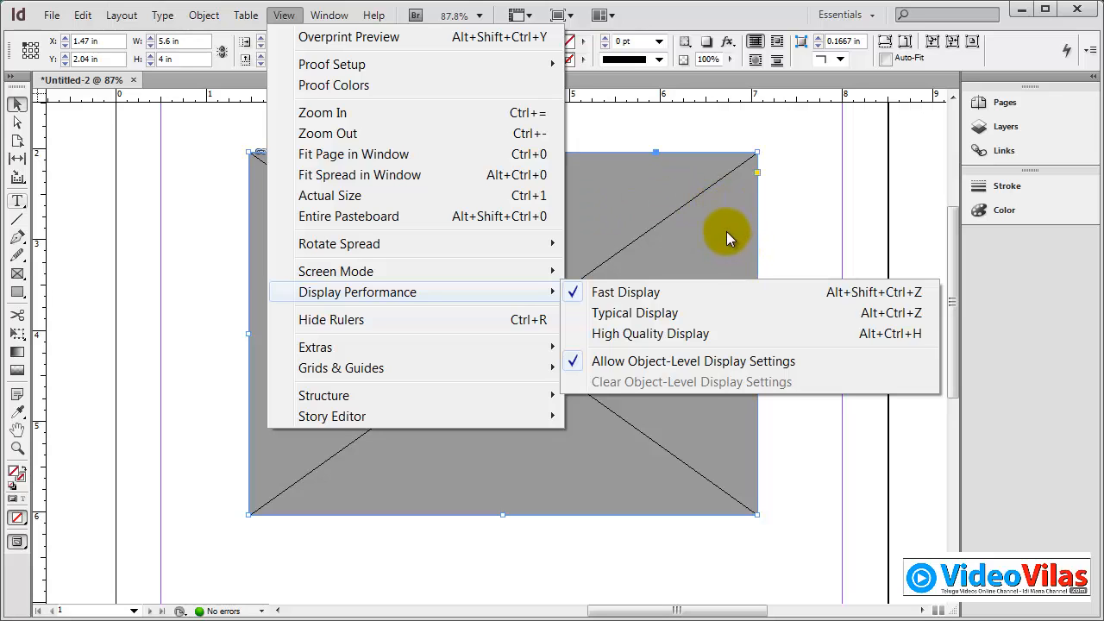
pyautogui.click(668, 315)
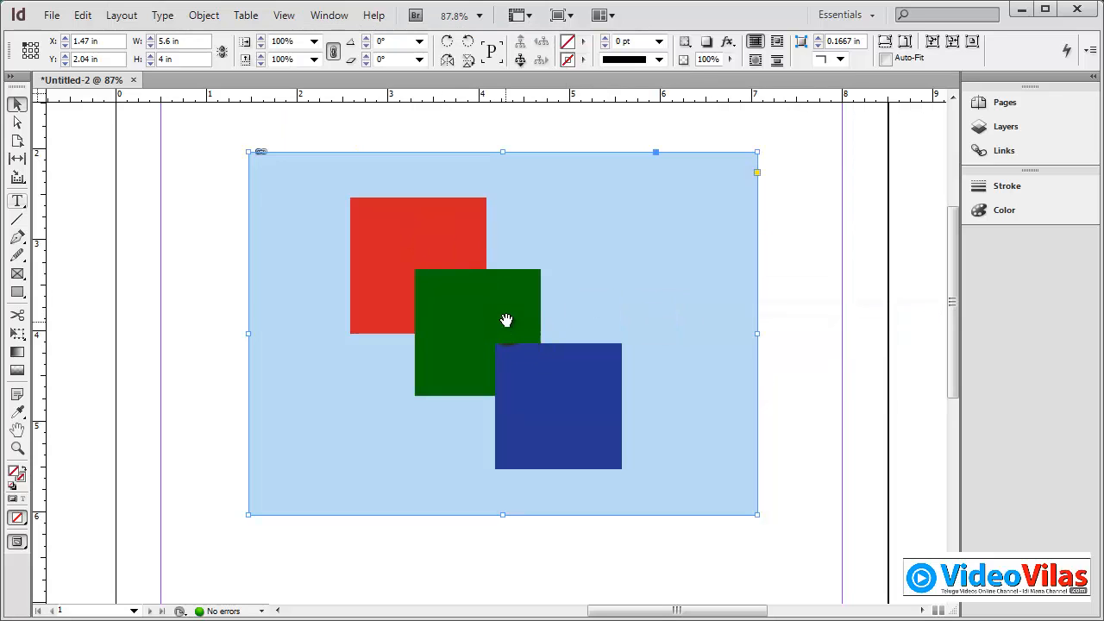
pyautogui.click(792, 298)
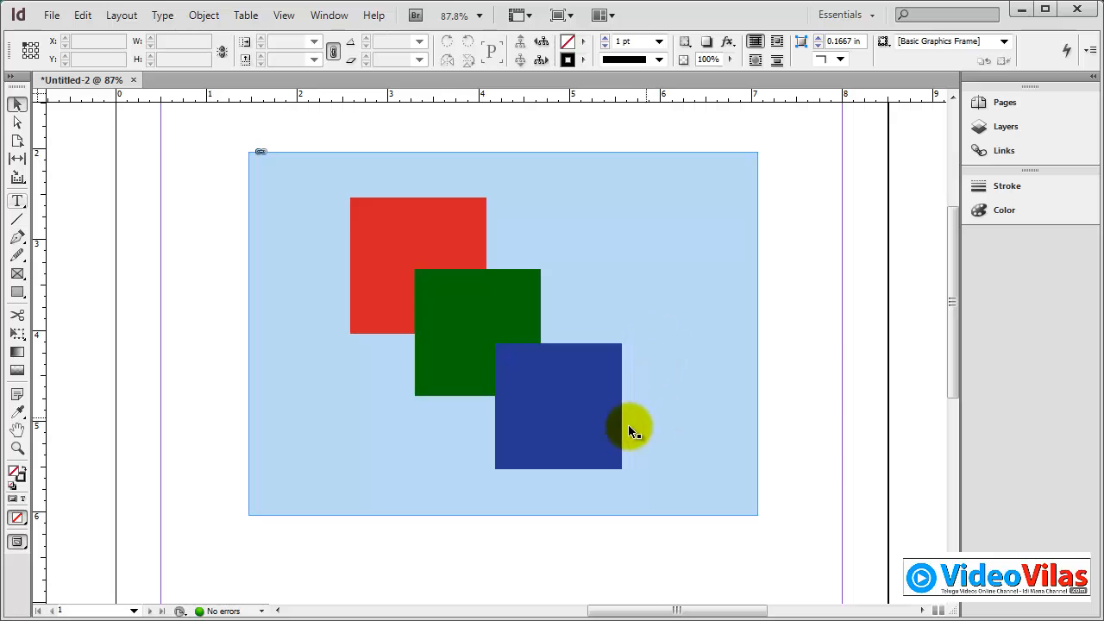
# Move the placed image to about X 1.07 in, Y 1.92 in.
pyautogui.click(395, 250)
pyautogui.moveTo(480, 241); pyautogui.dragTo(442, 231)
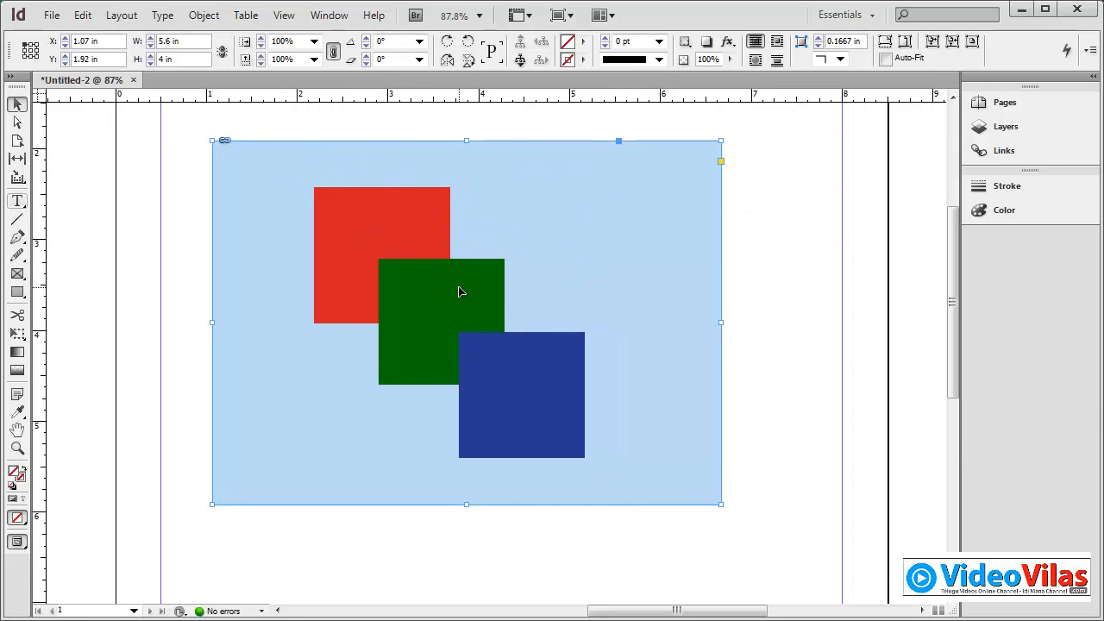
# With Preview on in the image's object layer options, try hiding Layer 1, Layer 2 and Layer 3 and show them again.
pyautogui.click(204, 15)
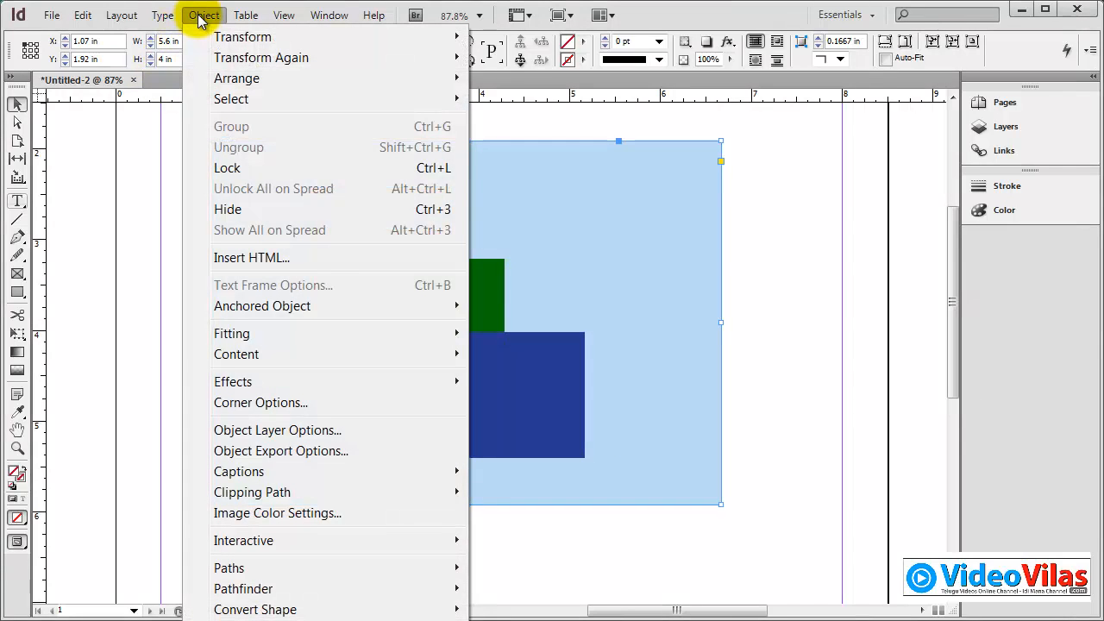
pyautogui.click(314, 431)
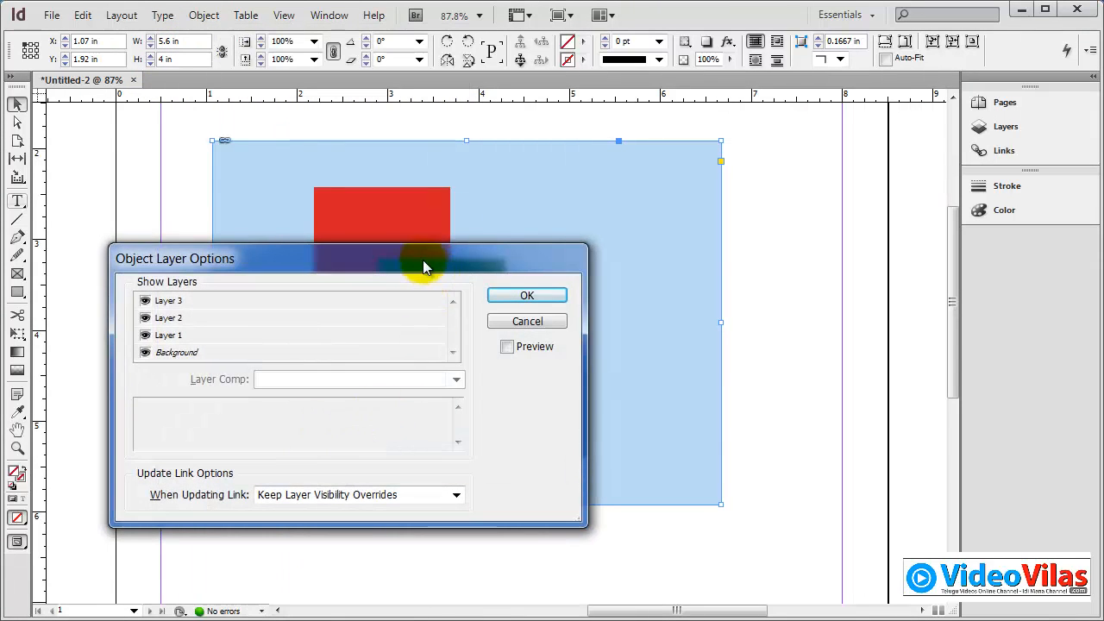
pyautogui.moveTo(437, 259); pyautogui.dragTo(867, 129)
pyautogui.click(947, 219)
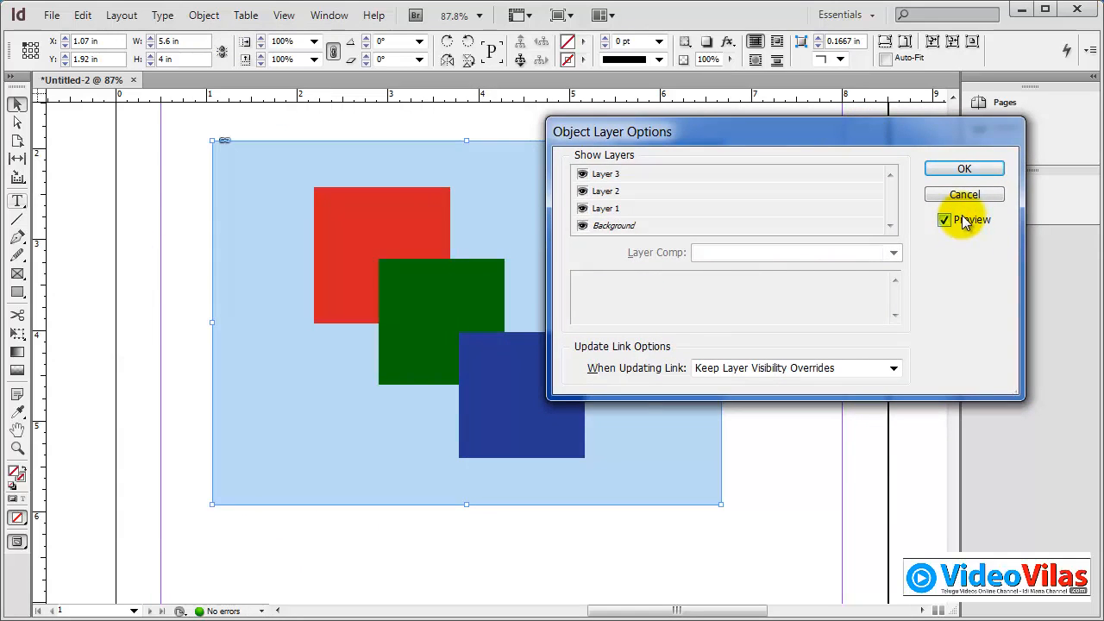
pyautogui.click(582, 209)
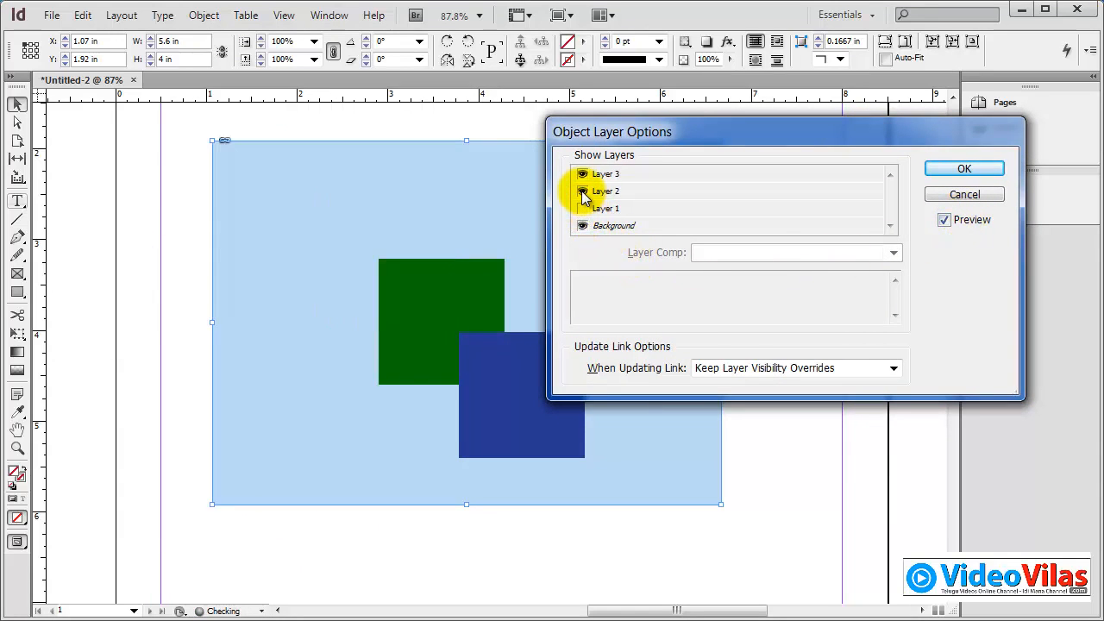
pyautogui.click(582, 191)
pyautogui.click(582, 173)
pyautogui.click(582, 173)
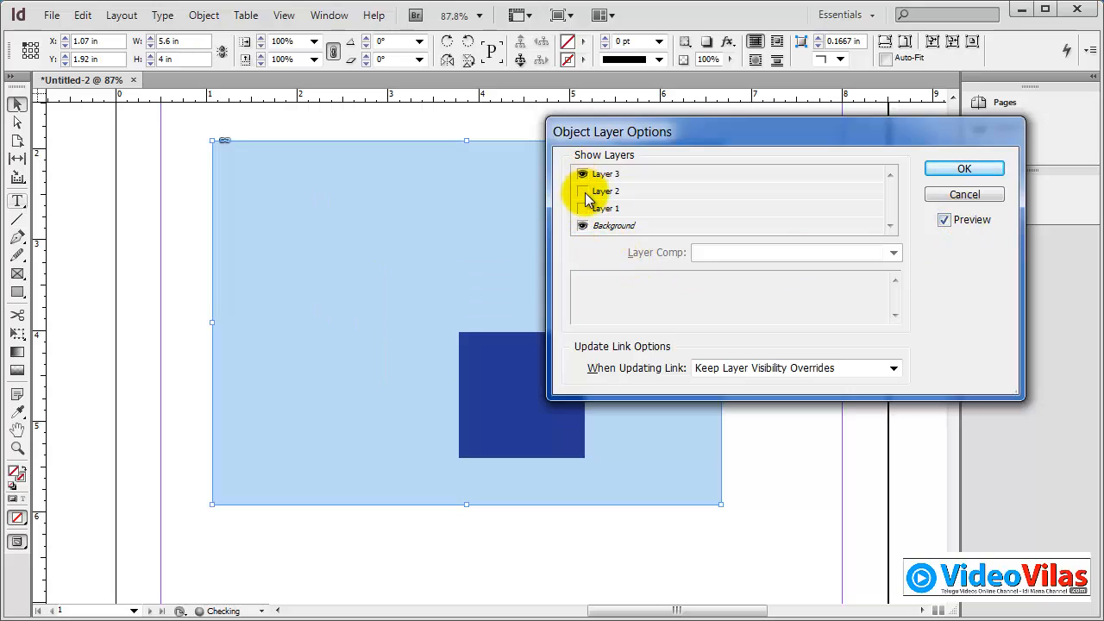
pyautogui.click(583, 191)
pyautogui.click(582, 209)
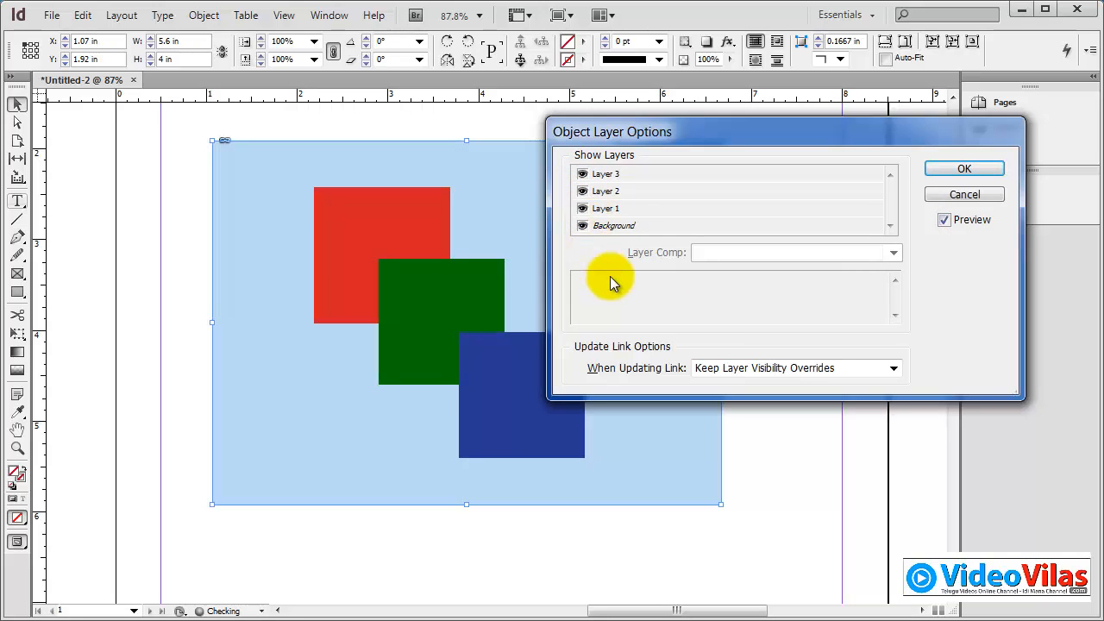
# Try hiding the image's Background layer, show it again and accept the object layer options.
pyautogui.click(579, 226)
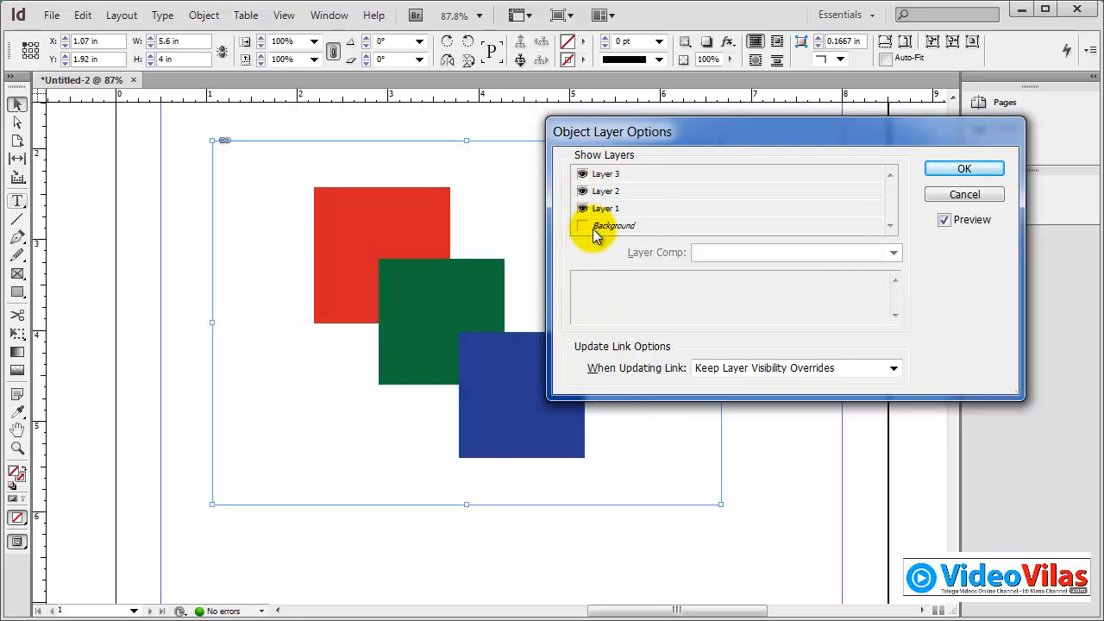
pyautogui.click(588, 228)
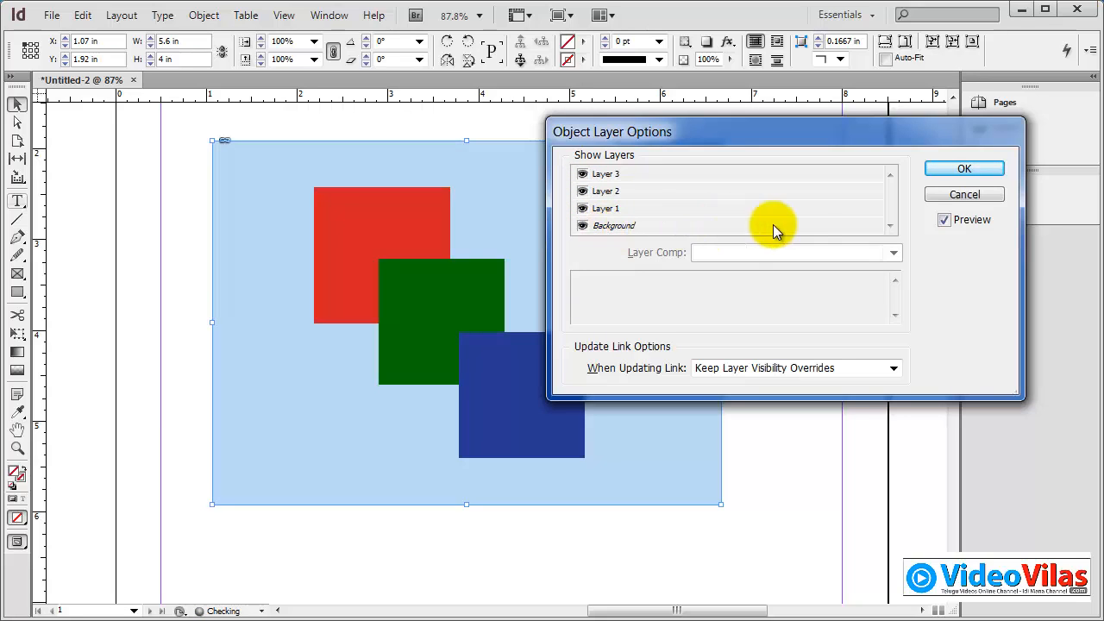
pyautogui.click(957, 170)
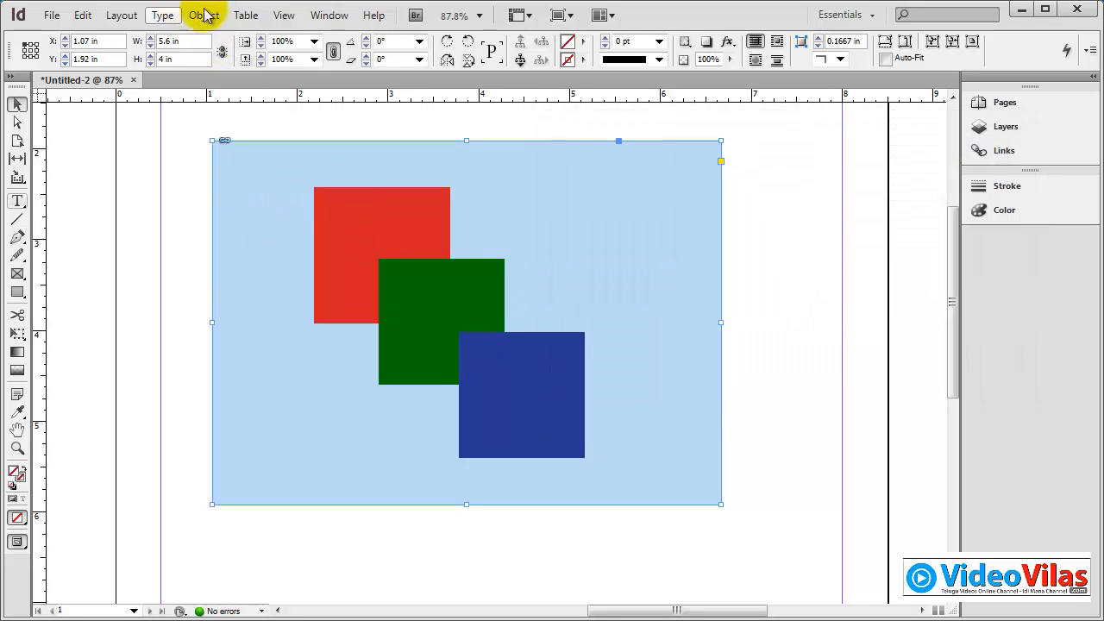
# Open the image's object export options and examine the available alt text sources.
pyautogui.click(204, 16)
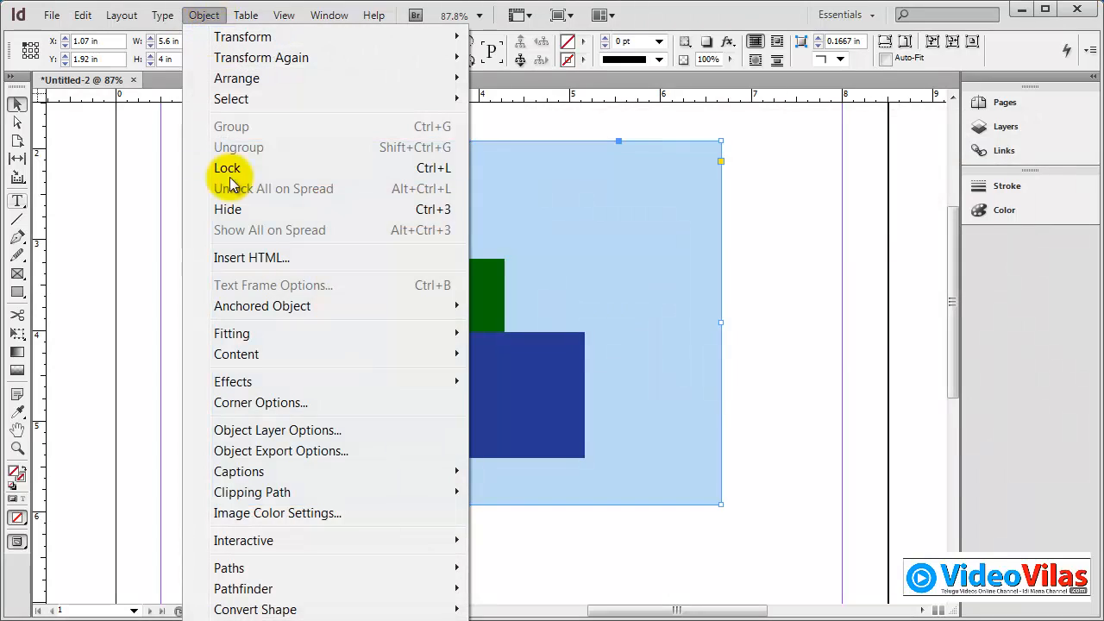
pyautogui.click(330, 457)
pyautogui.moveTo(419, 244); pyautogui.dragTo(750, 160)
pyautogui.moveTo(613, 153); pyautogui.dragTo(668, 146)
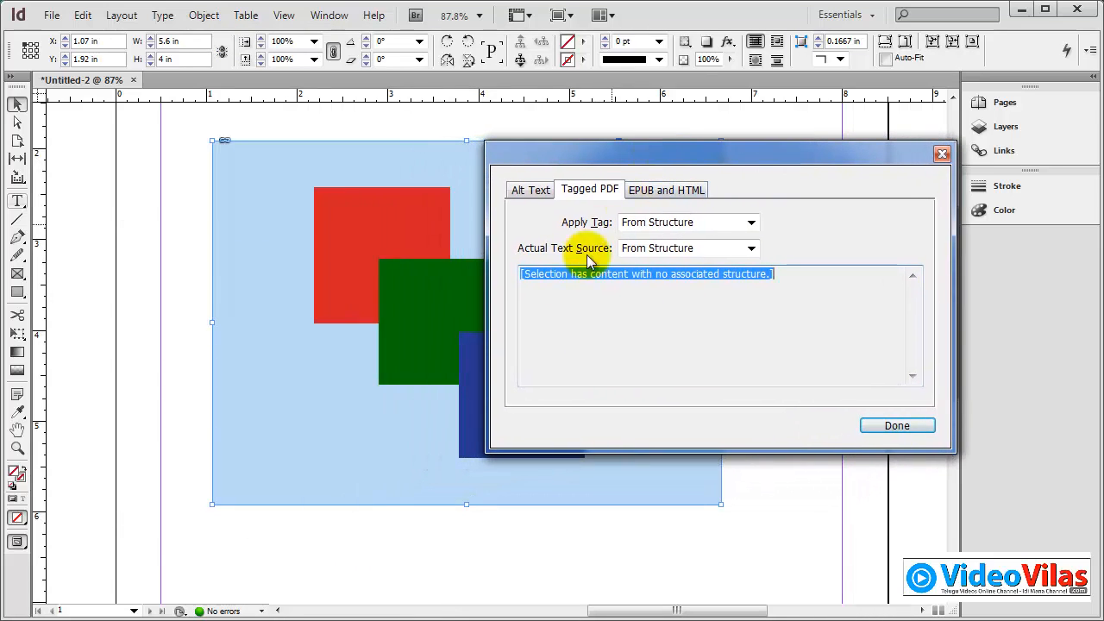
pyautogui.click(535, 194)
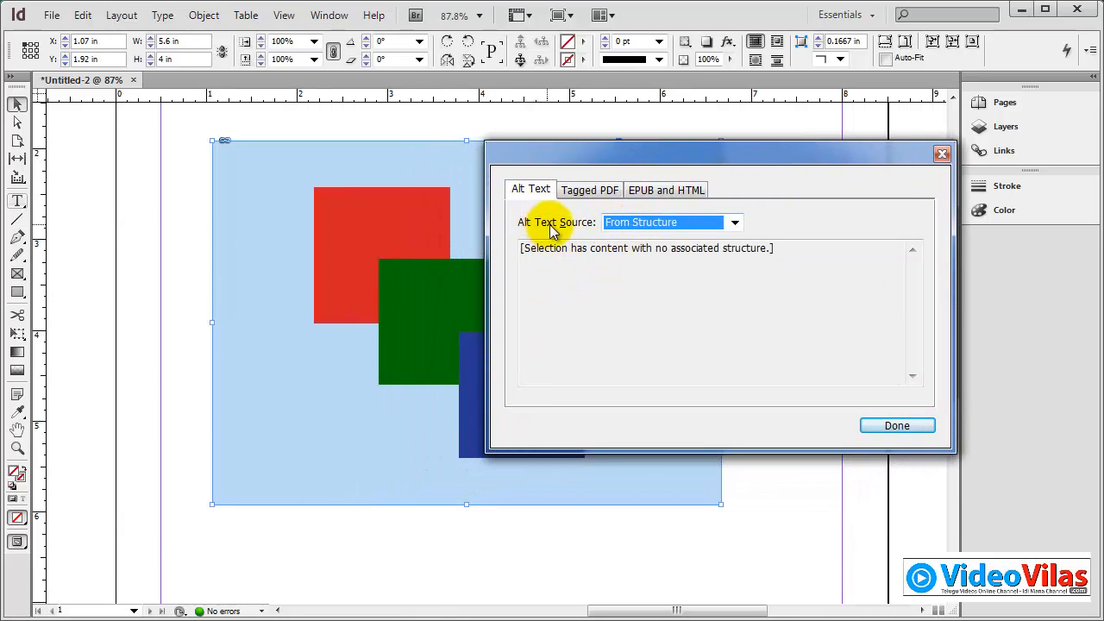
pyautogui.click(681, 222)
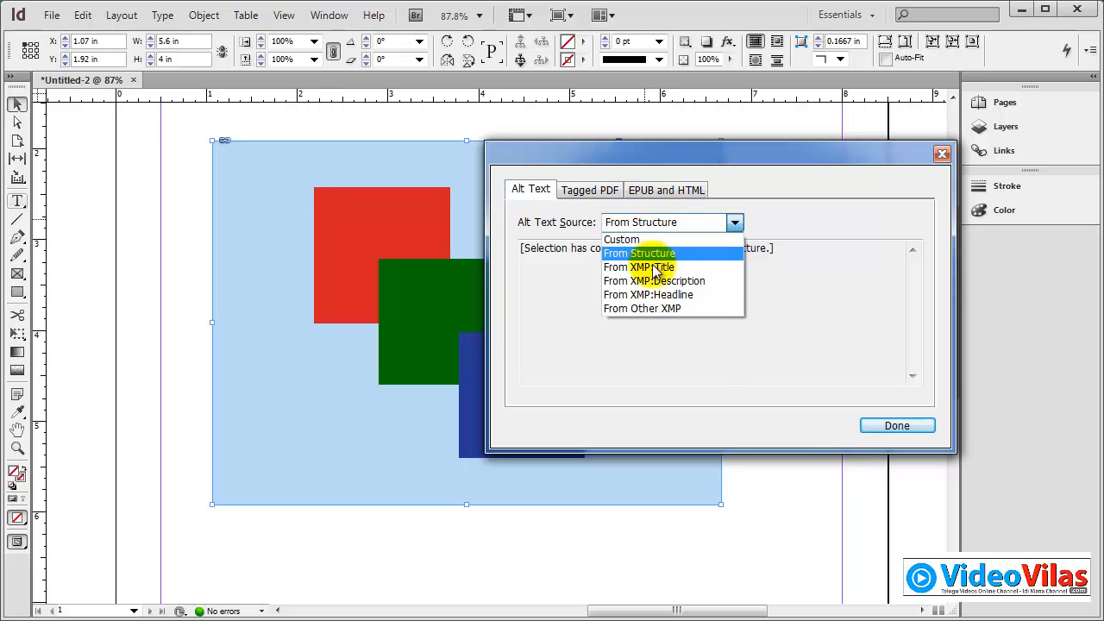
pyautogui.click(734, 222)
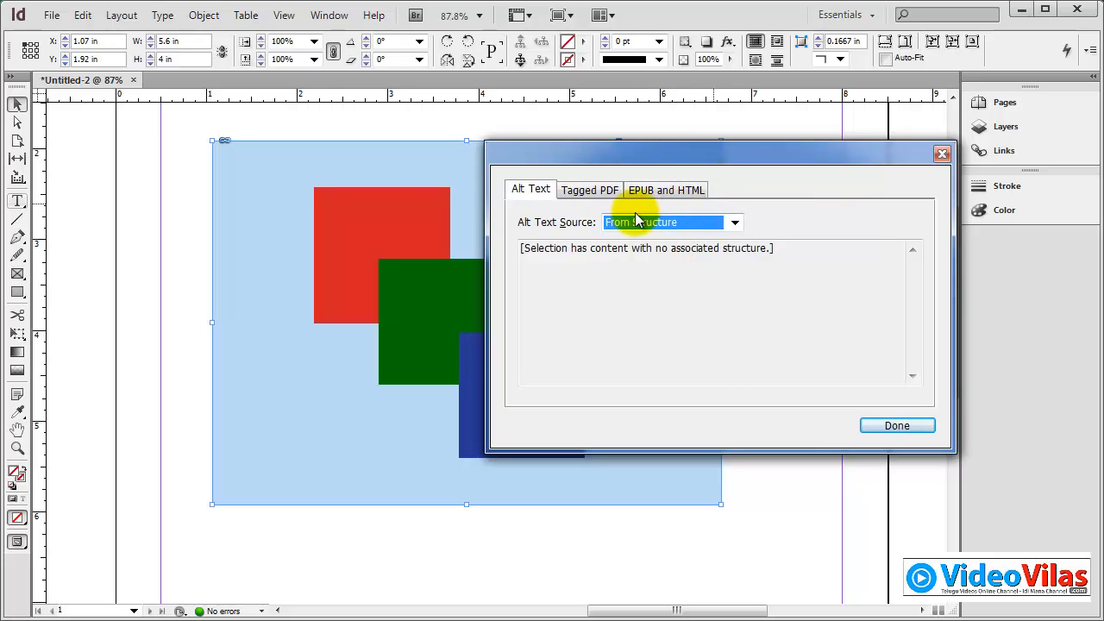
# Examine the Tagged PDF tag choices and the EPUB and HTML export settings, and close the object export options.
pyautogui.click(587, 192)
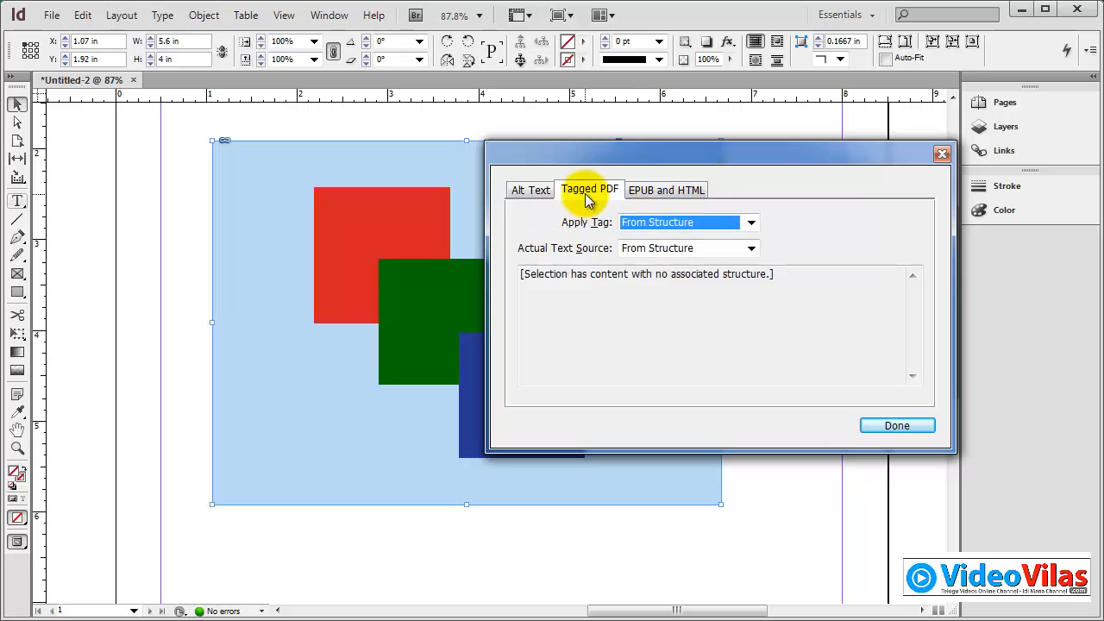
pyautogui.click(666, 224)
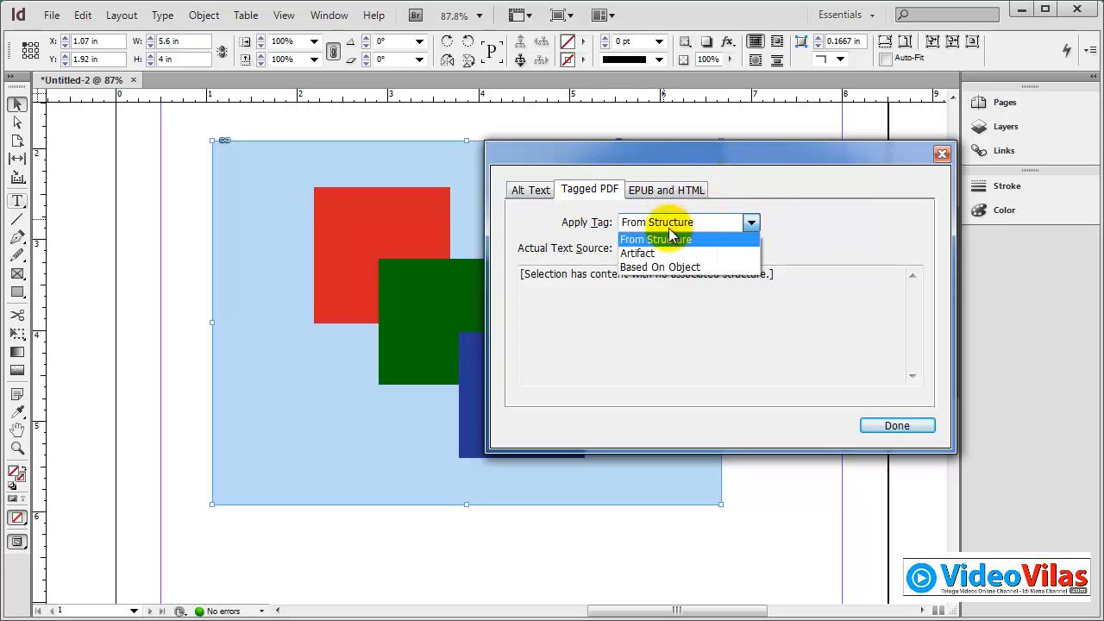
pyautogui.click(759, 210)
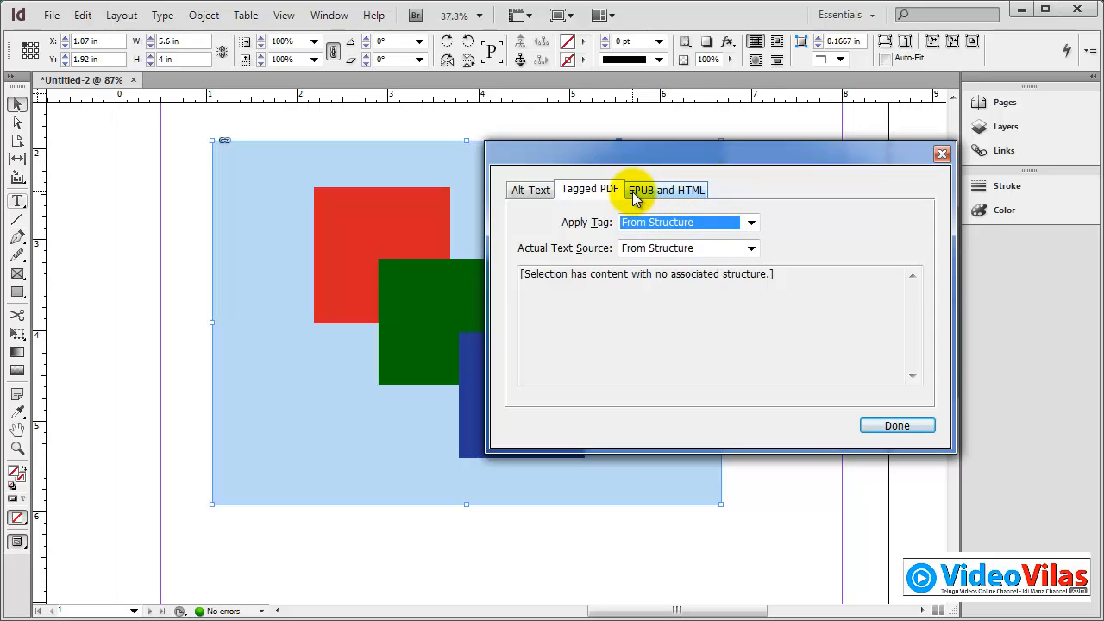
pyautogui.click(695, 192)
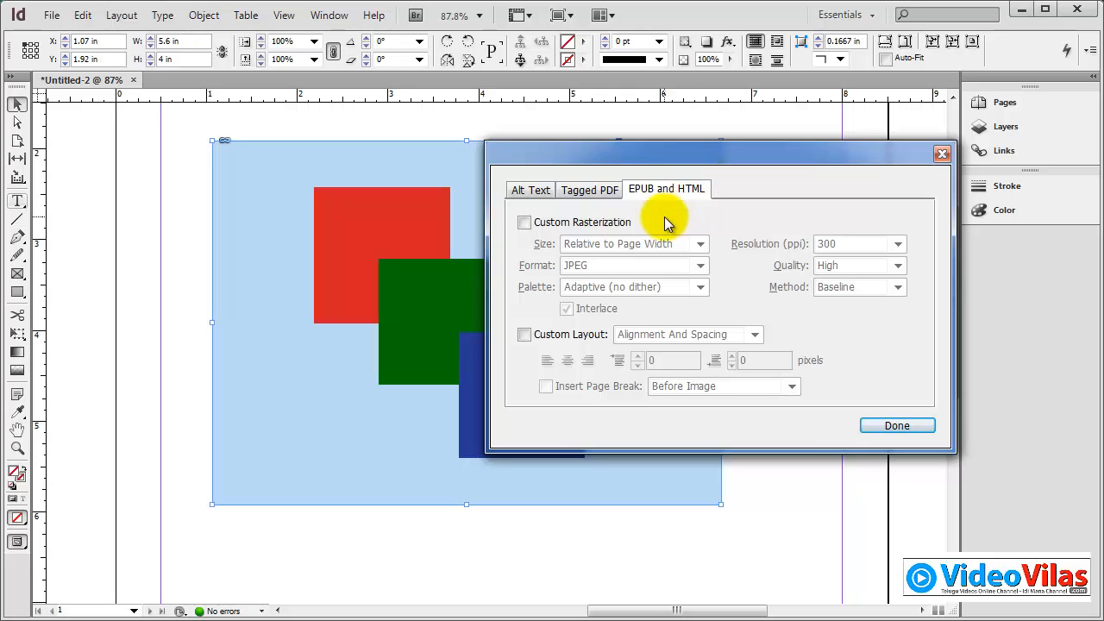
pyautogui.click(528, 189)
pyautogui.click(579, 190)
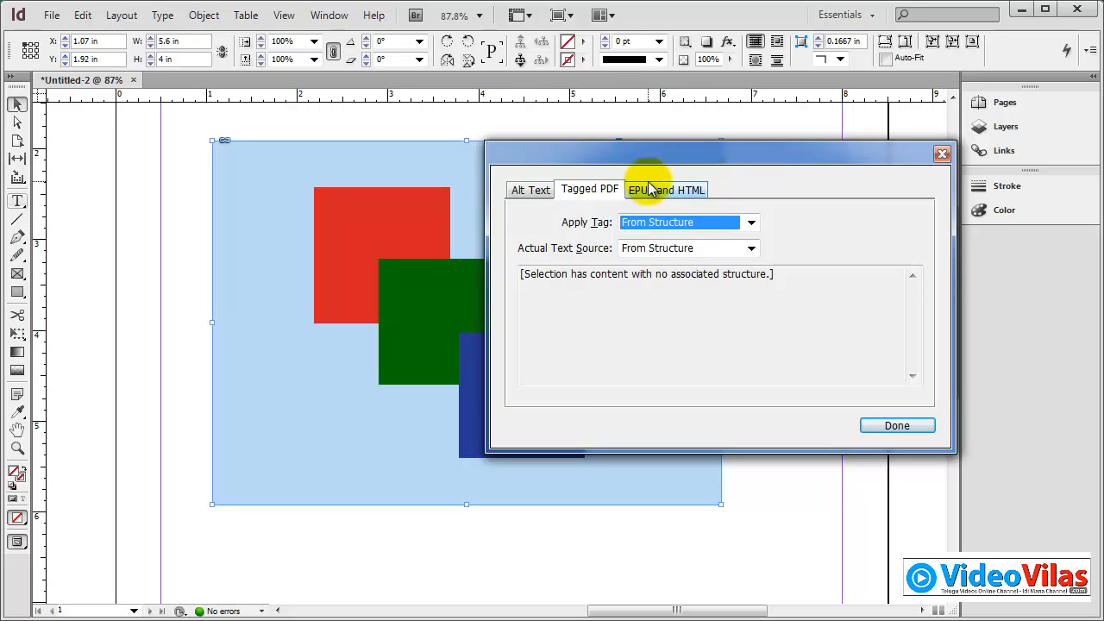
pyautogui.click(897, 426)
# Try enabling Custom Rasterization in the image's EPUB and HTML export options and review the available formats.
pyautogui.click(205, 15)
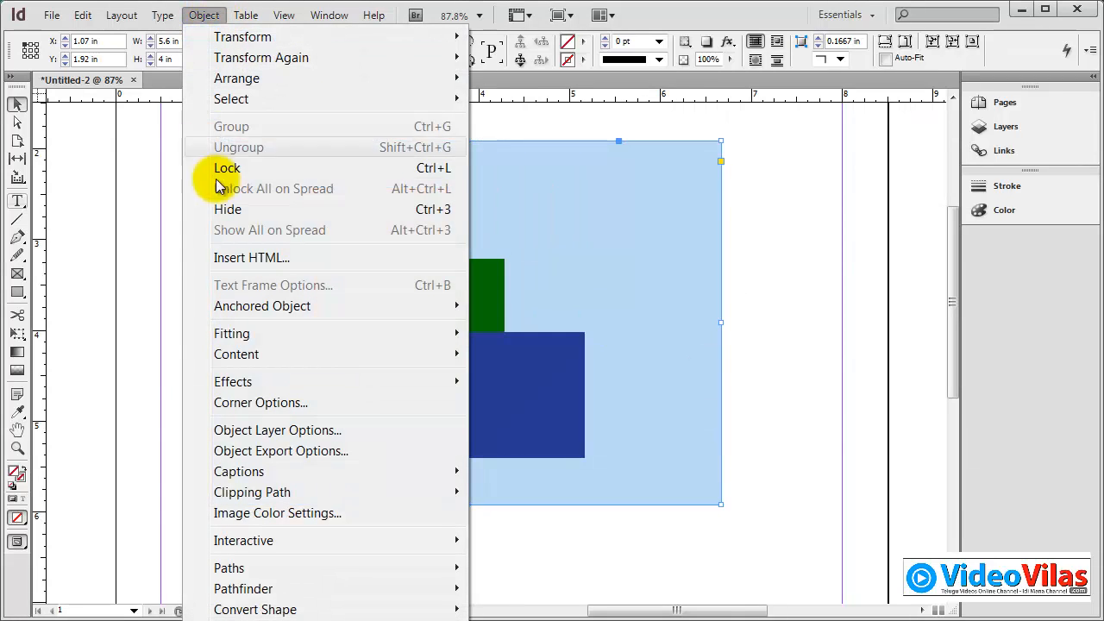
pyautogui.click(310, 454)
pyautogui.click(680, 190)
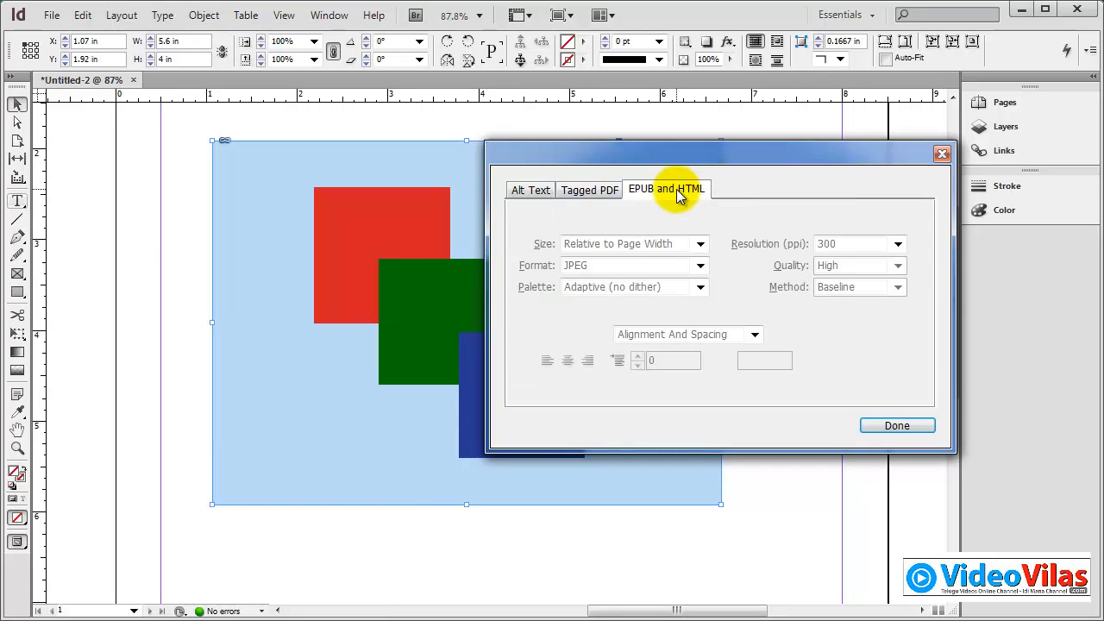
pyautogui.click(602, 226)
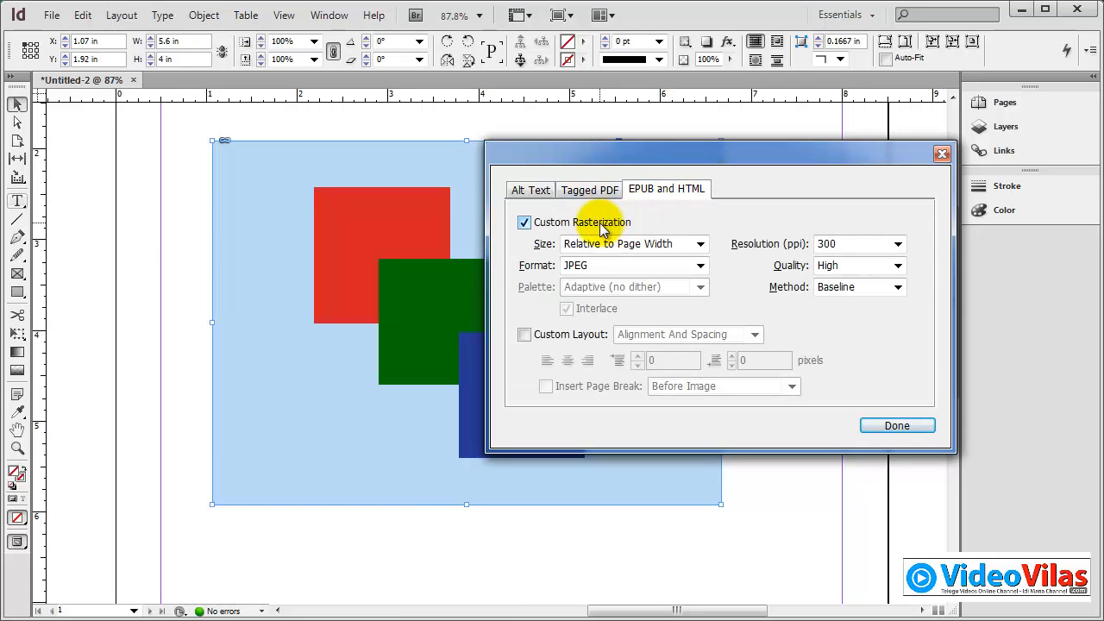
pyautogui.moveTo(639, 156); pyautogui.dragTo(720, 146)
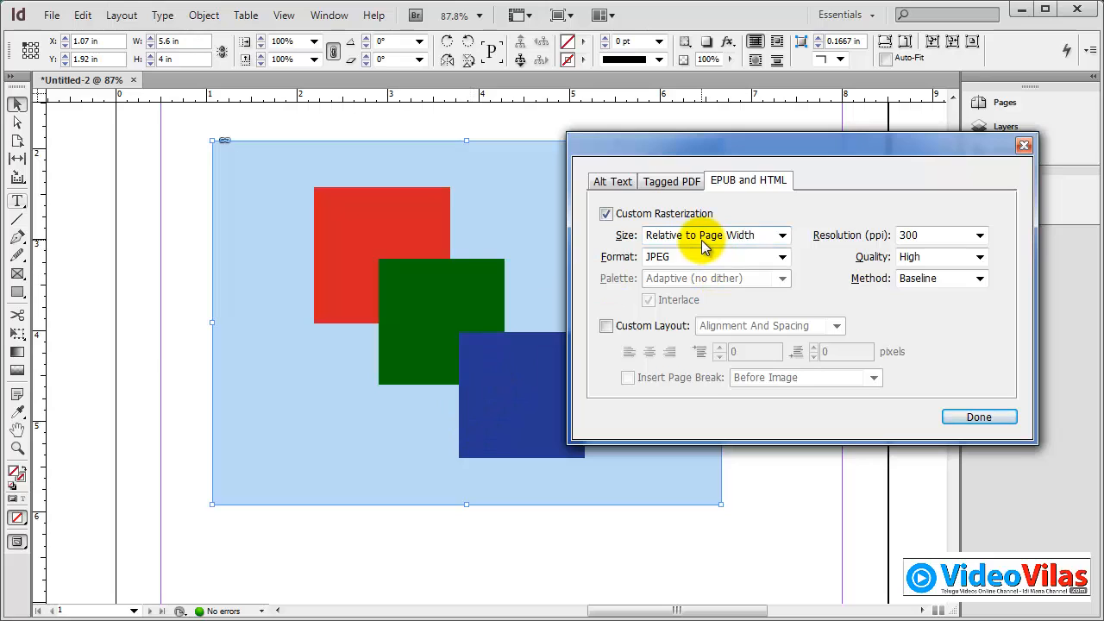
pyautogui.click(755, 259)
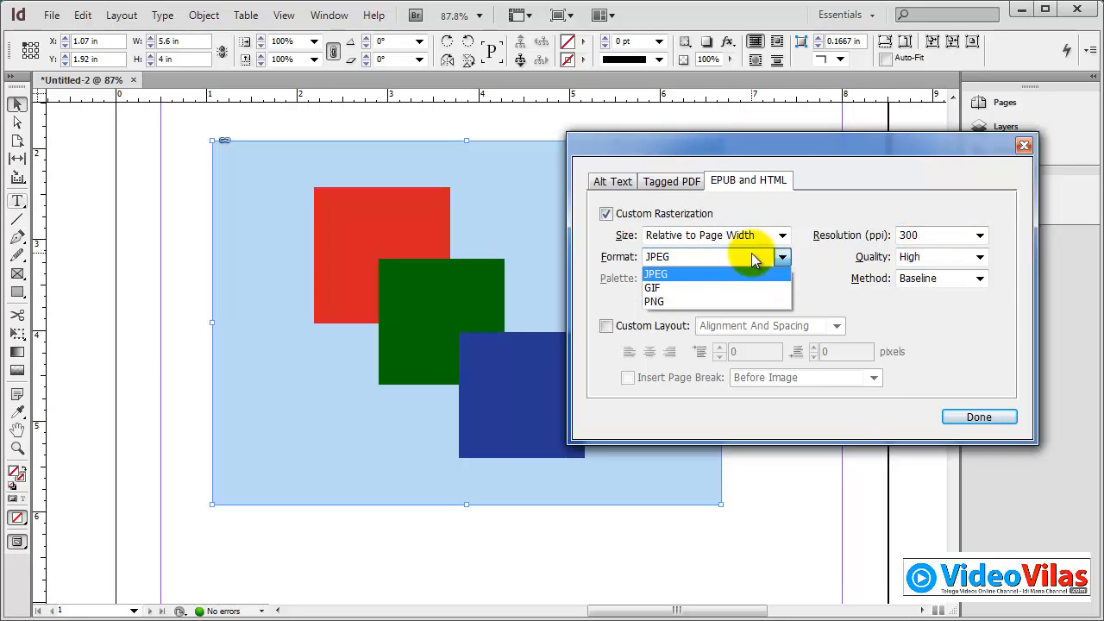
pyautogui.click(751, 255)
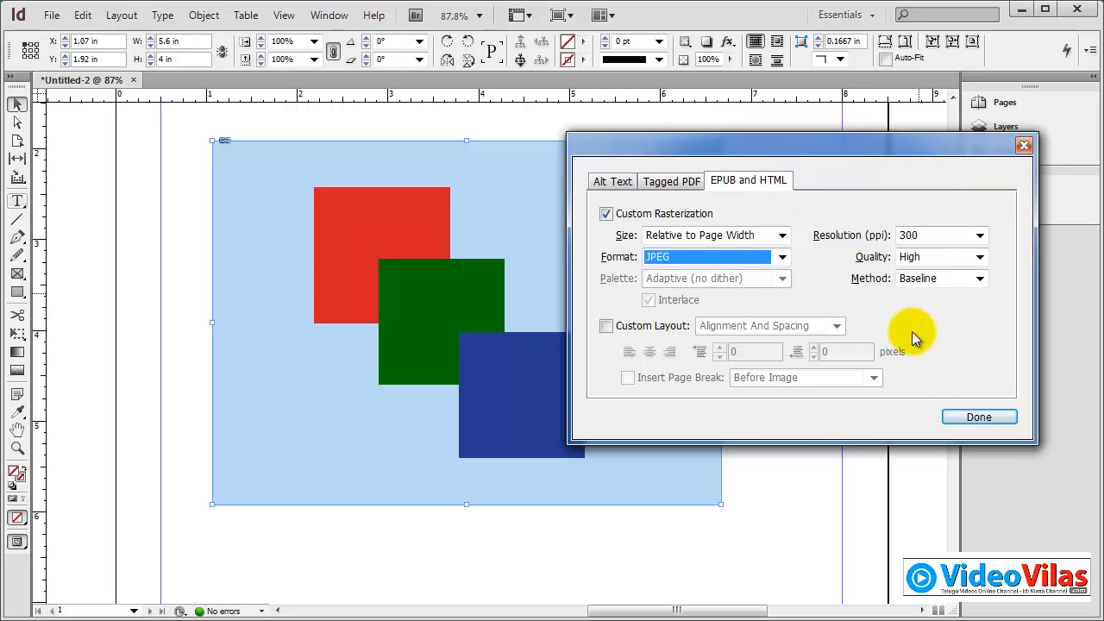
# Try enabling Custom Layout, review its choices, turn off both Custom Layout and Custom Rasterization, and close the export options.
pyautogui.click(650, 331)
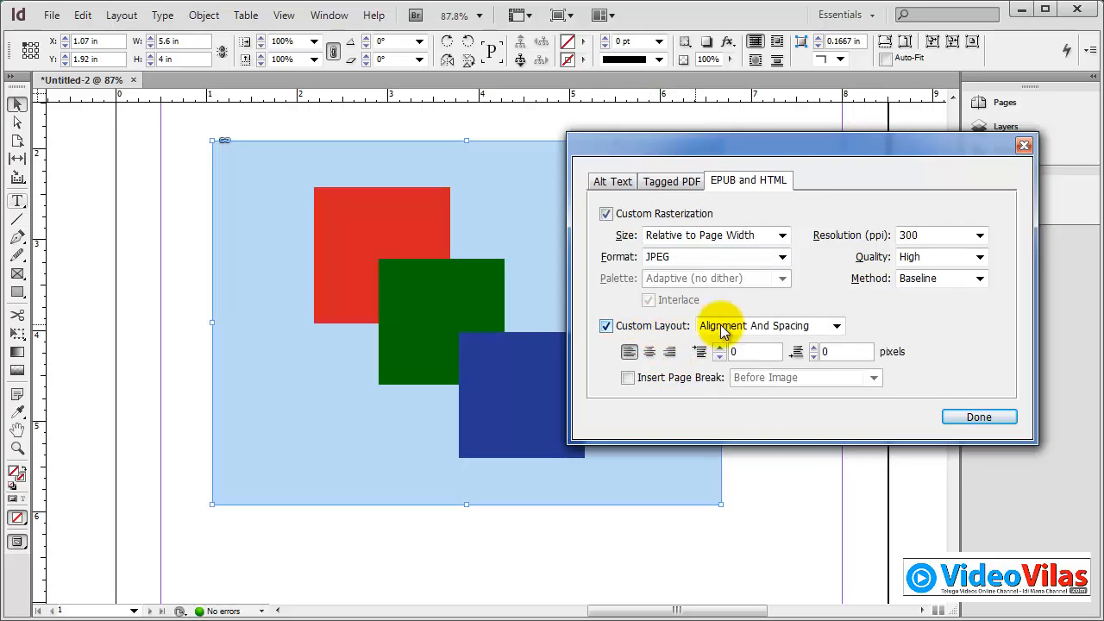
pyautogui.click(801, 325)
pyautogui.click(802, 326)
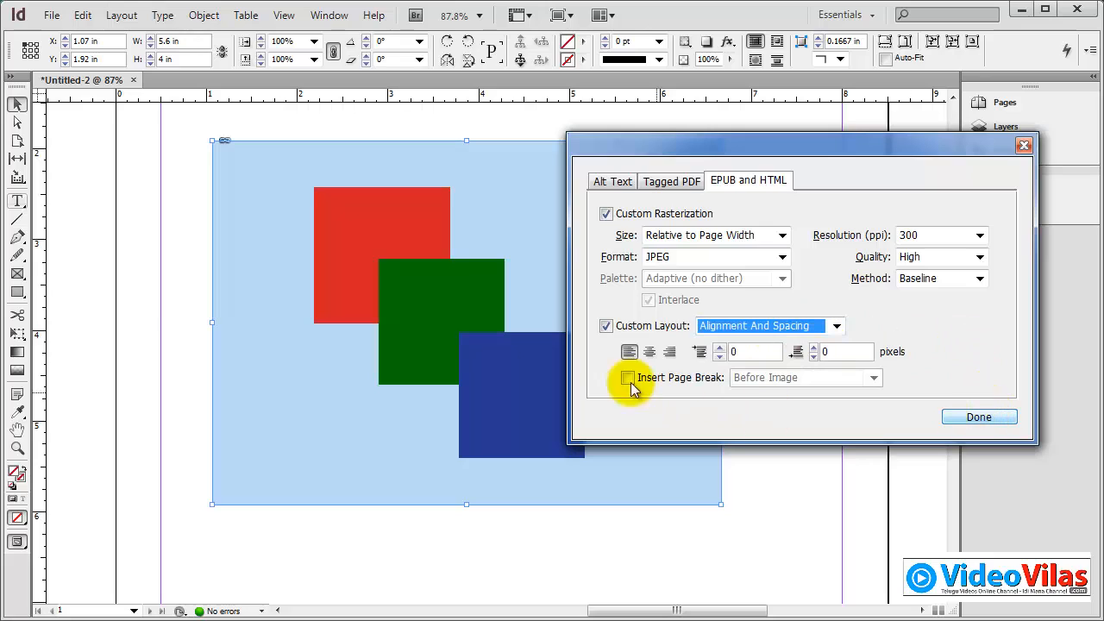
pyautogui.click(606, 327)
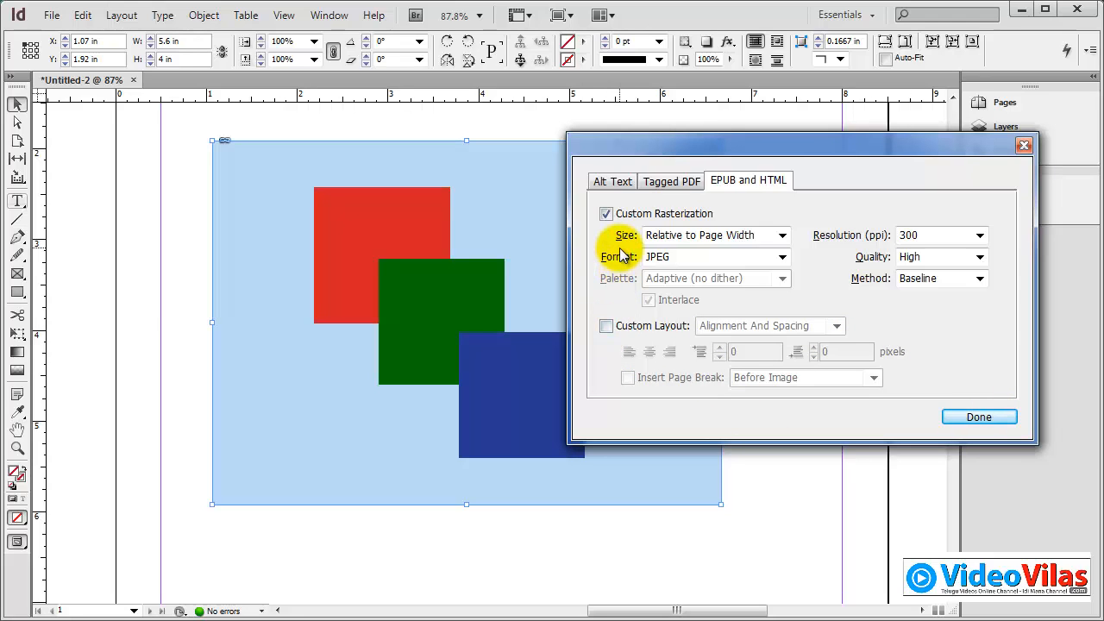
pyautogui.click(607, 214)
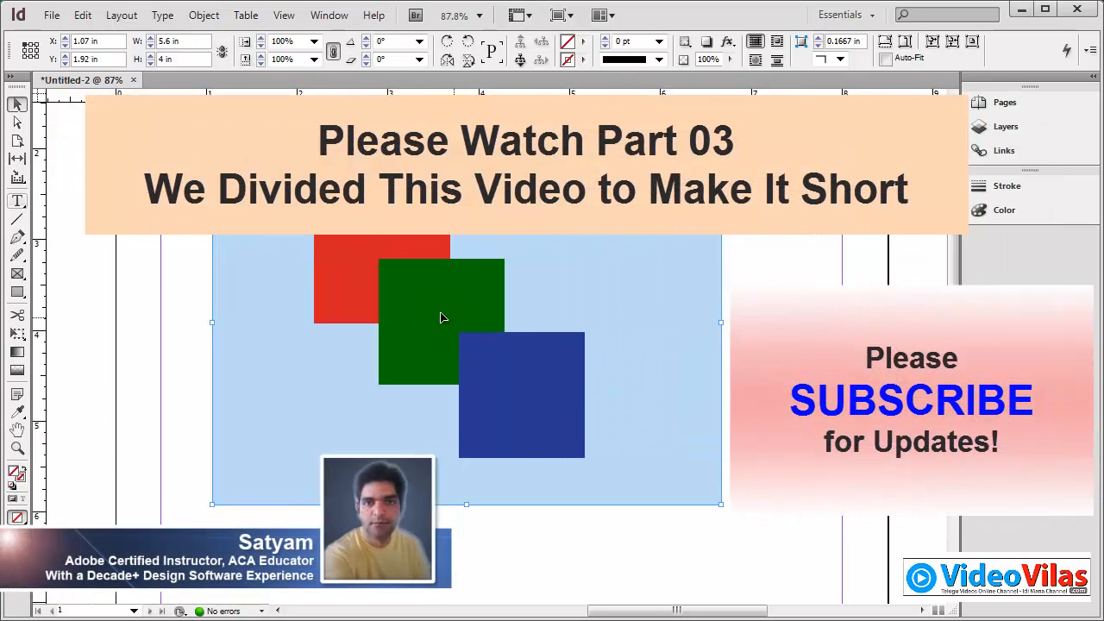
pyautogui.click(205, 15)
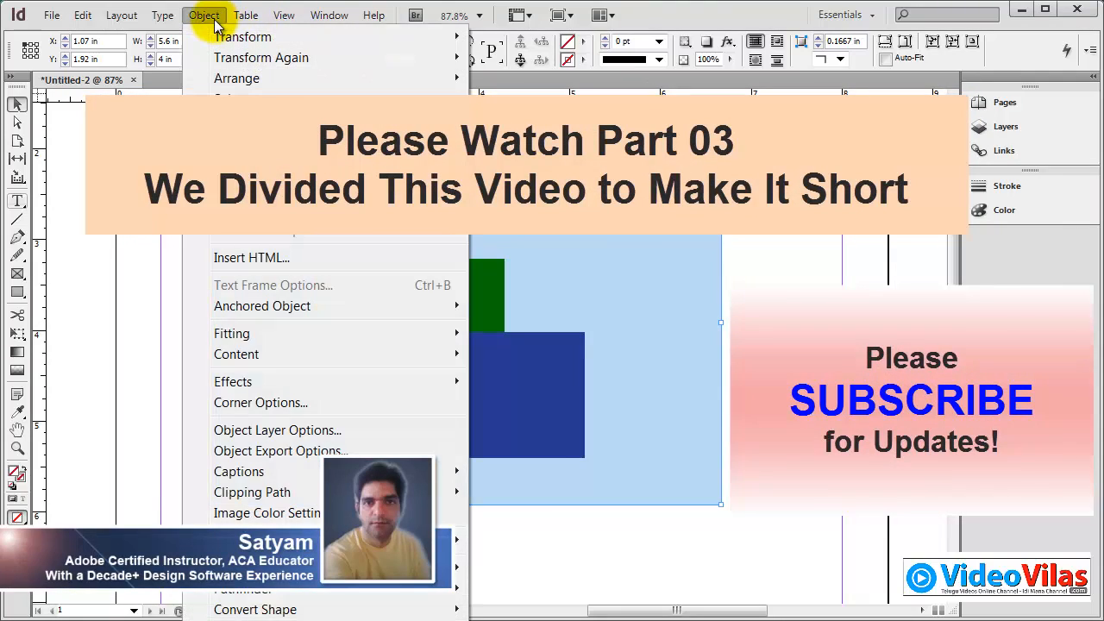